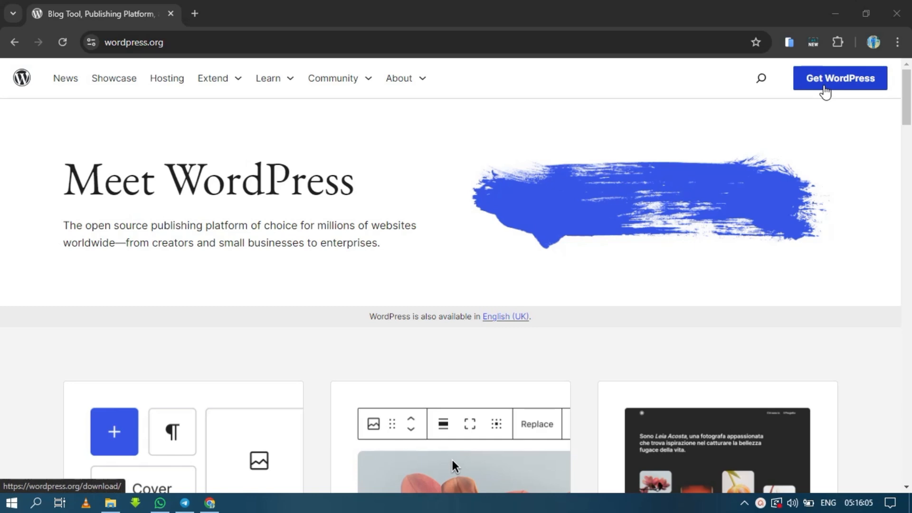
Download WordPress 6.6.1 from the Get WordPress page and check the download's progress
{"action": "left_click", "coordinate": [825, 91]}
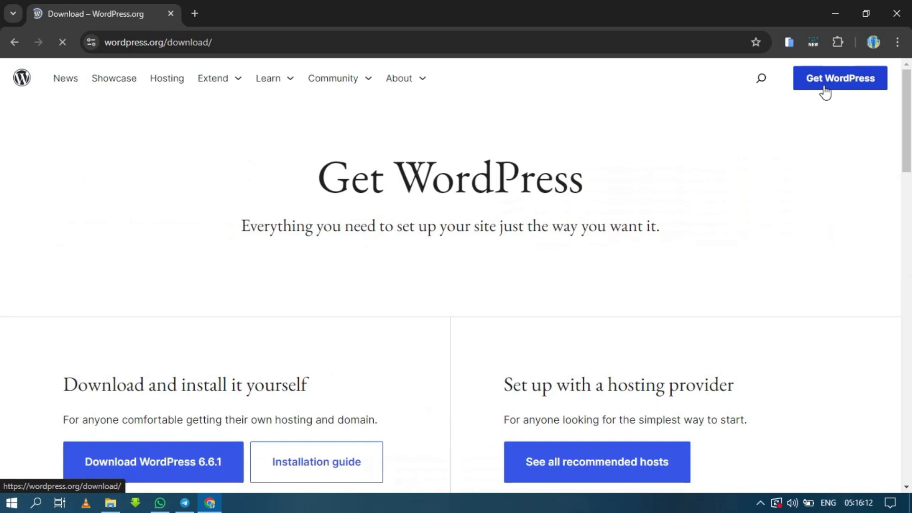
{"action": "scroll", "coordinate": [908, 465], "scroll_direction": "down", "scroll_amount": 1}
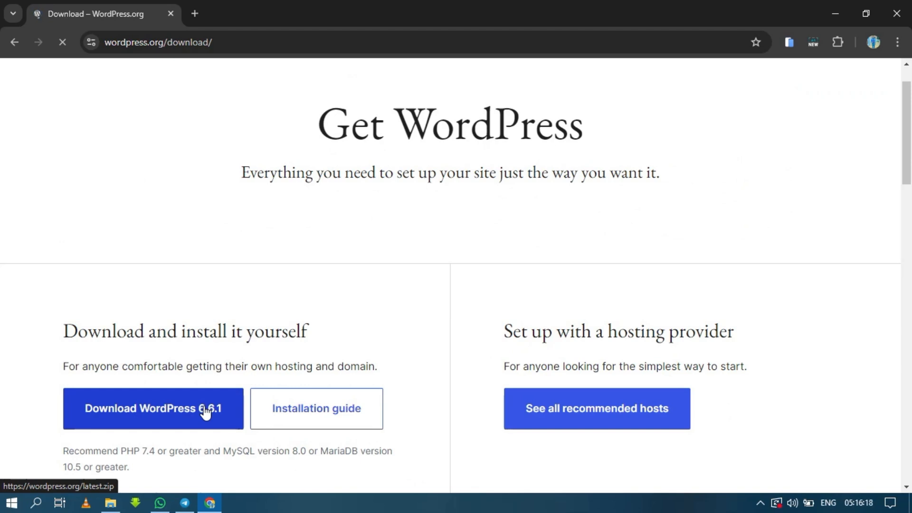
{"action": "left_click", "coordinate": [205, 411]}
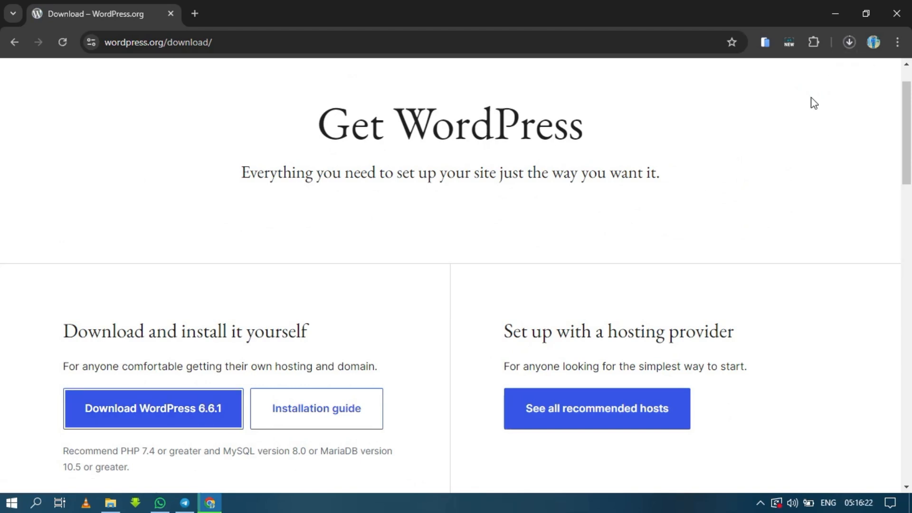
{"action": "left_click", "coordinate": [854, 44]}
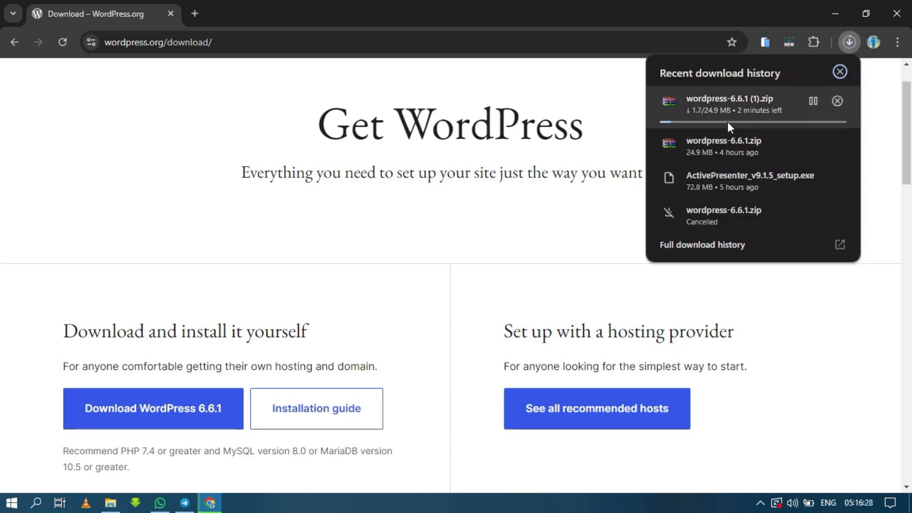
{"action": "left_click", "coordinate": [618, 122]}
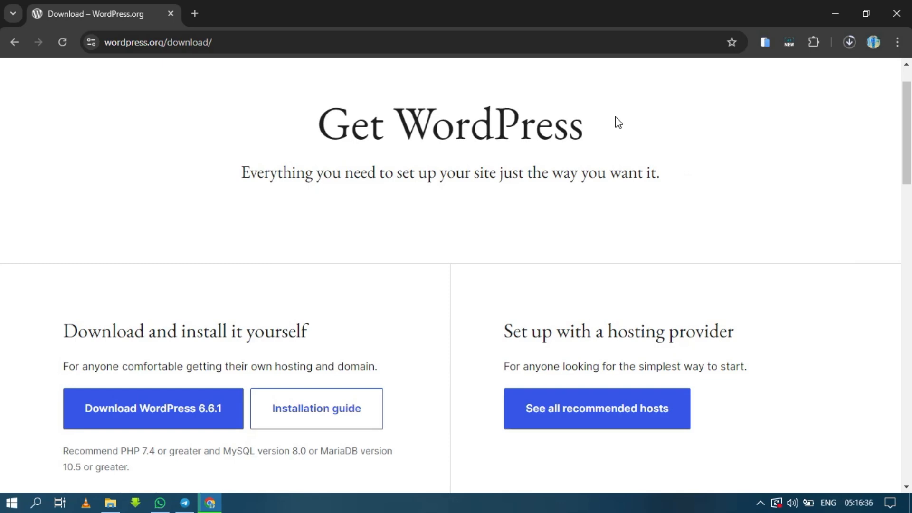
Search the web for "xampp download" in a new browser tab, and check the WordPress download's progress again
{"action": "left_click", "coordinate": [197, 13]}
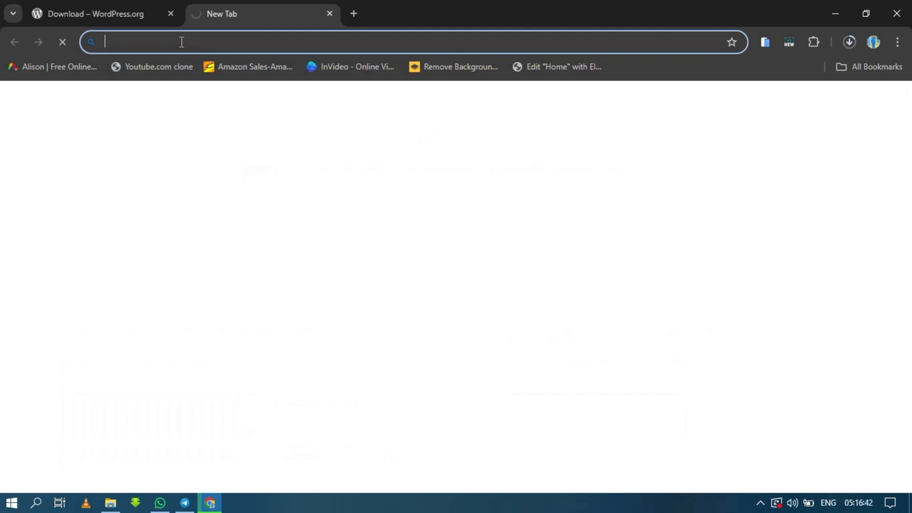
{"action": "type", "text": "xammp"}
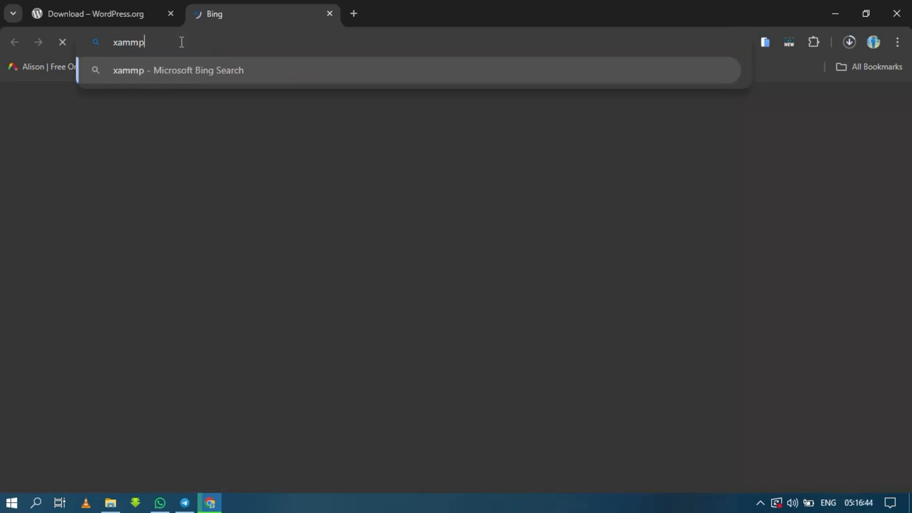
{"action": "key", "text": "BackSpace"}
{"action": "key", "text": "BackSpace"}
{"action": "key", "text": "BackSpace"}
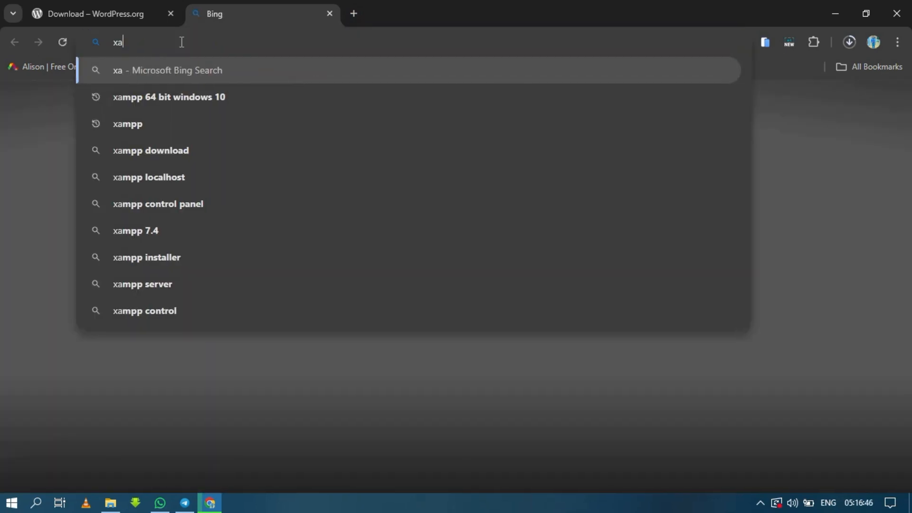
{"action": "type", "text": "mpp"}
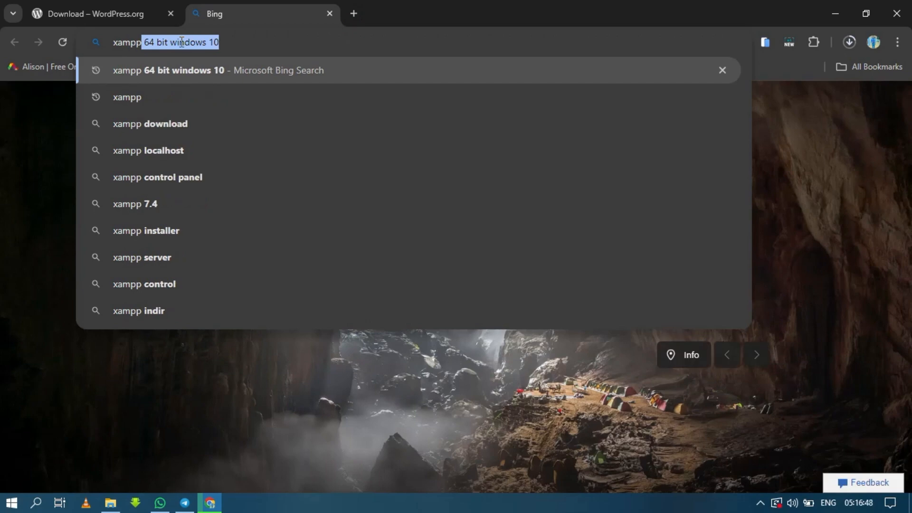
{"action": "left_click", "coordinate": [222, 119]}
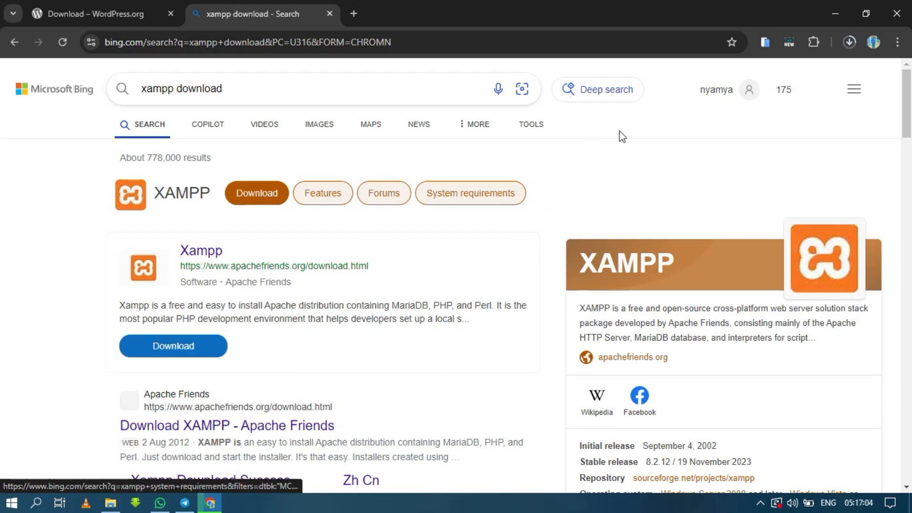
{"action": "left_click", "coordinate": [849, 42]}
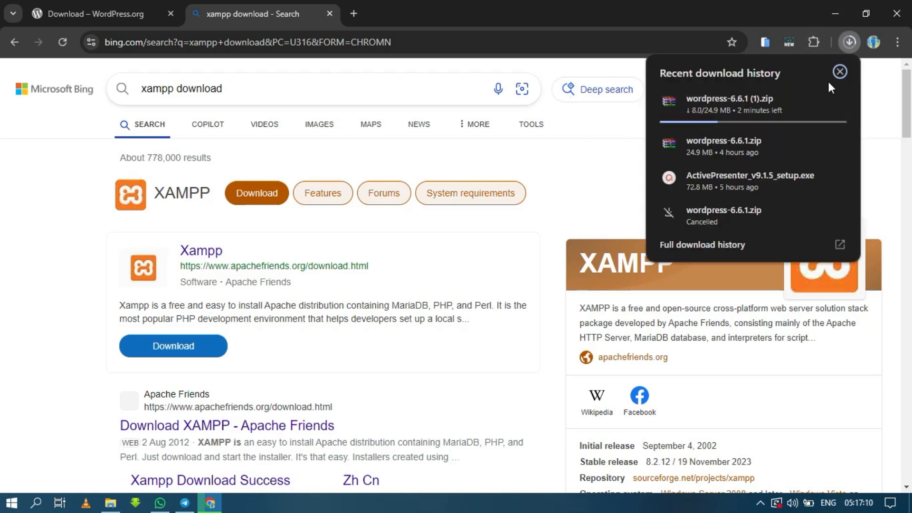
{"action": "left_click", "coordinate": [841, 73]}
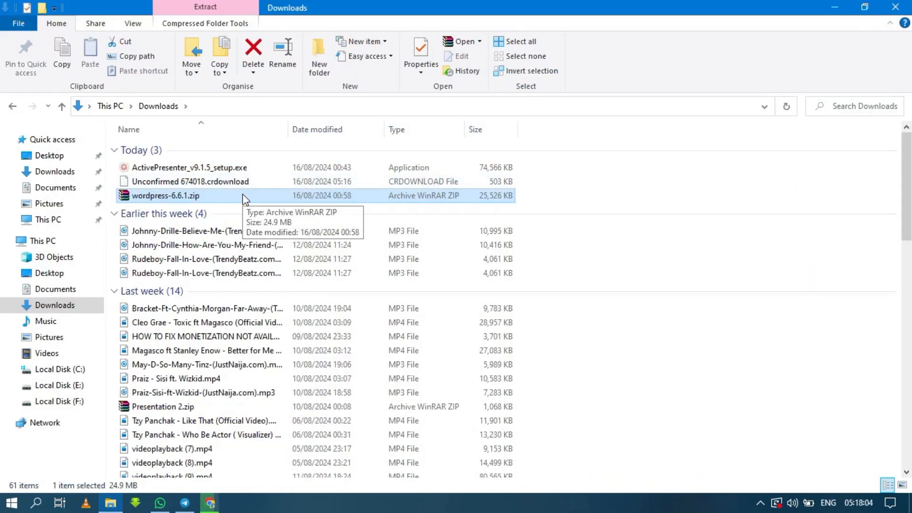
In File Explorer, extract wordpress-6.6.1.zip directly into the Downloads folder and minimise the extraction window
{"action": "right_click", "coordinate": [470, 195]}
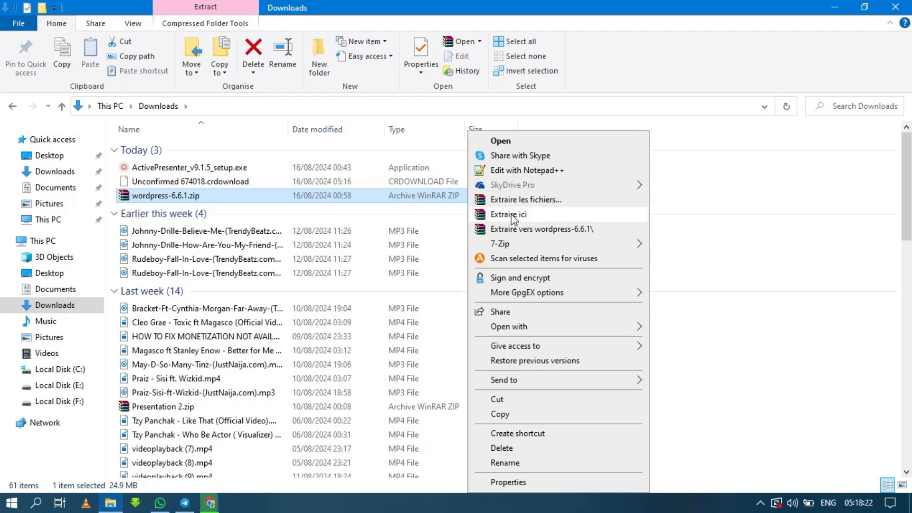
{"action": "left_click", "coordinate": [513, 218]}
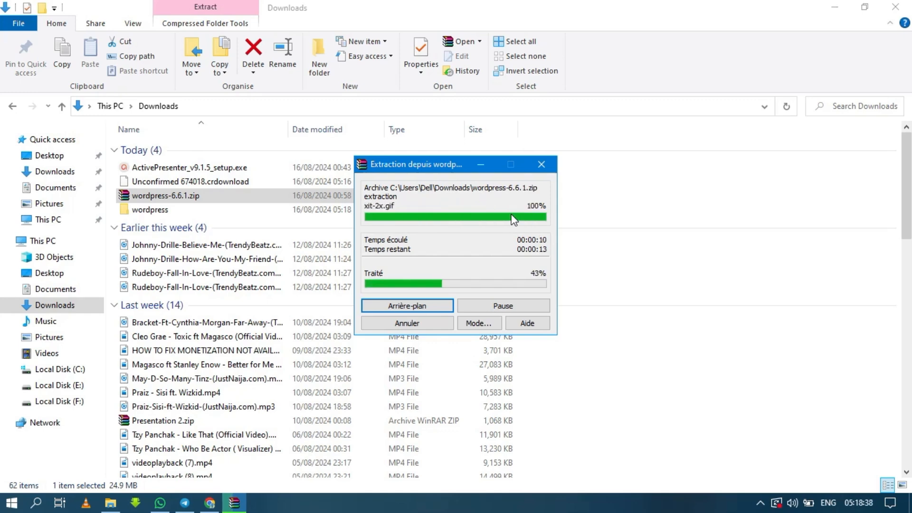
{"action": "left_click", "coordinate": [480, 165]}
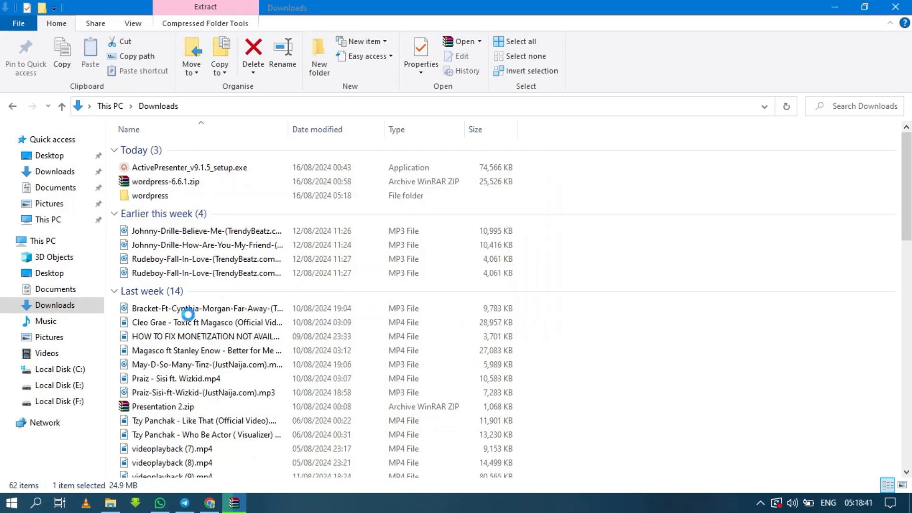
Copy all files and folders inside F:\wordpress file\wordpress
{"action": "left_click", "coordinate": [83, 403]}
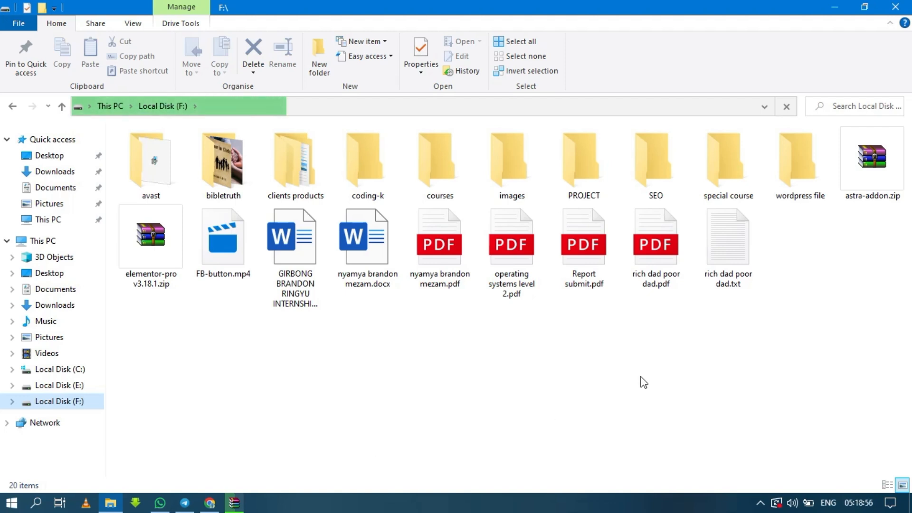
{"action": "left_click", "coordinate": [789, 180]}
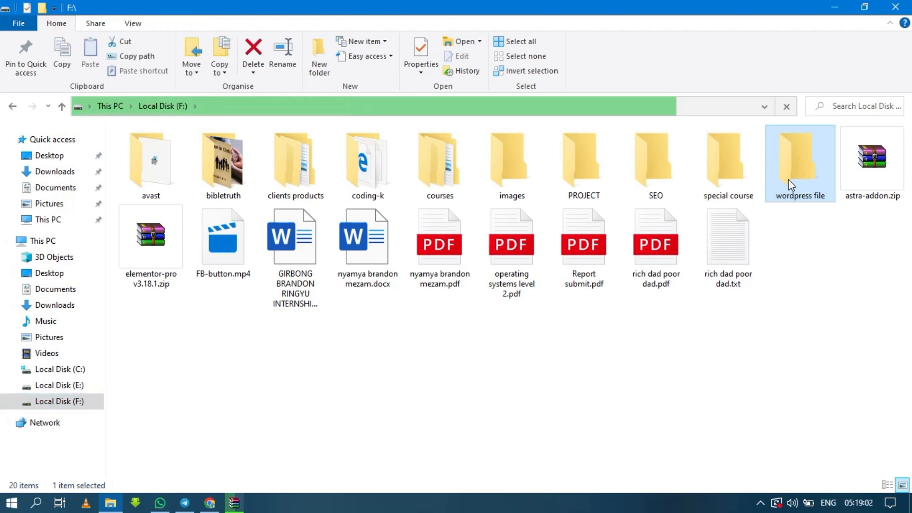
{"action": "double_click", "coordinate": [788, 180]}
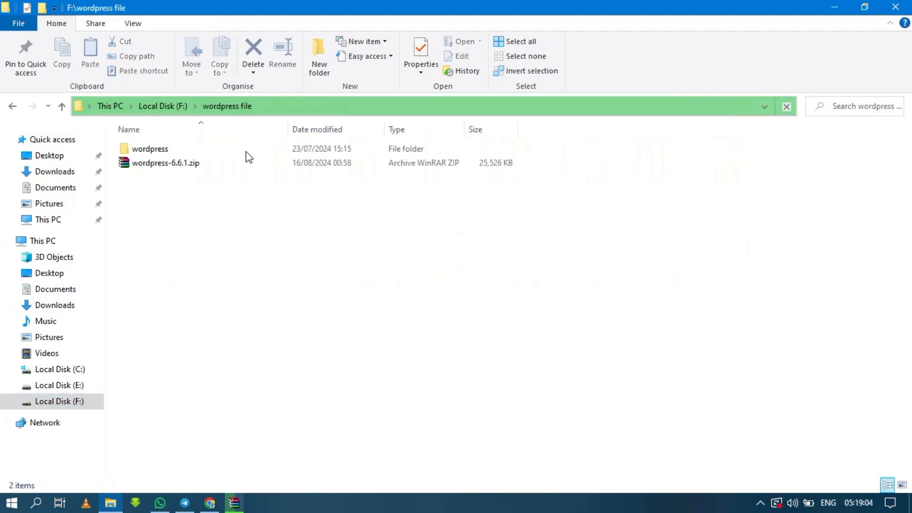
{"action": "left_click", "coordinate": [188, 154]}
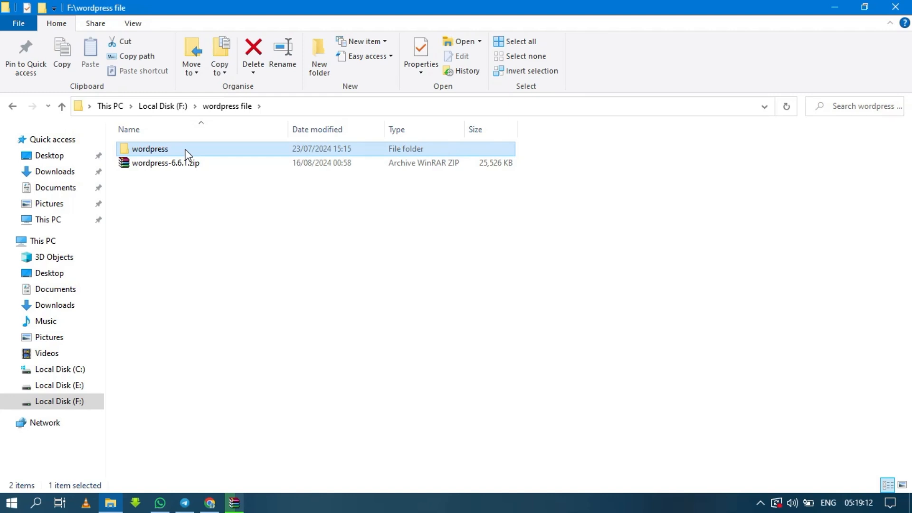
{"action": "double_click", "coordinate": [187, 154]}
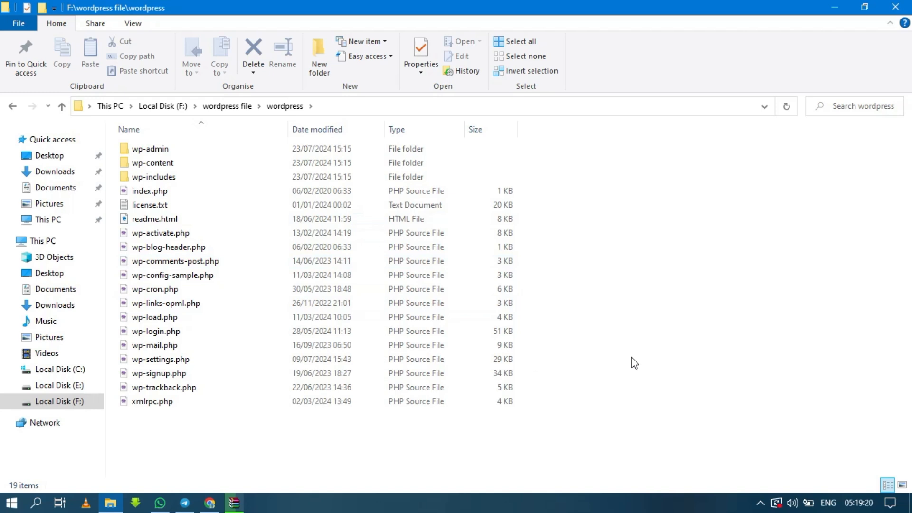
{"action": "key", "text": "ctrl+a"}
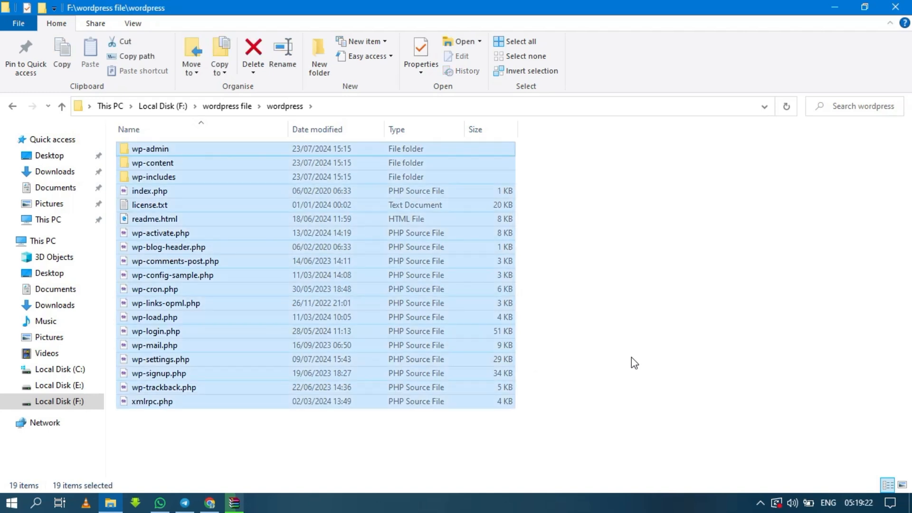
{"action": "key", "text": "ctrl+c"}
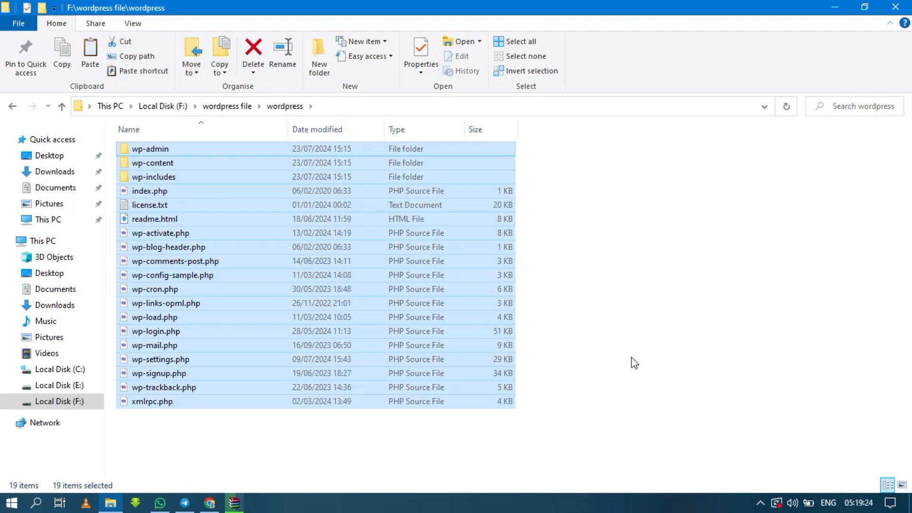
{"action": "left_click", "coordinate": [631, 357]}
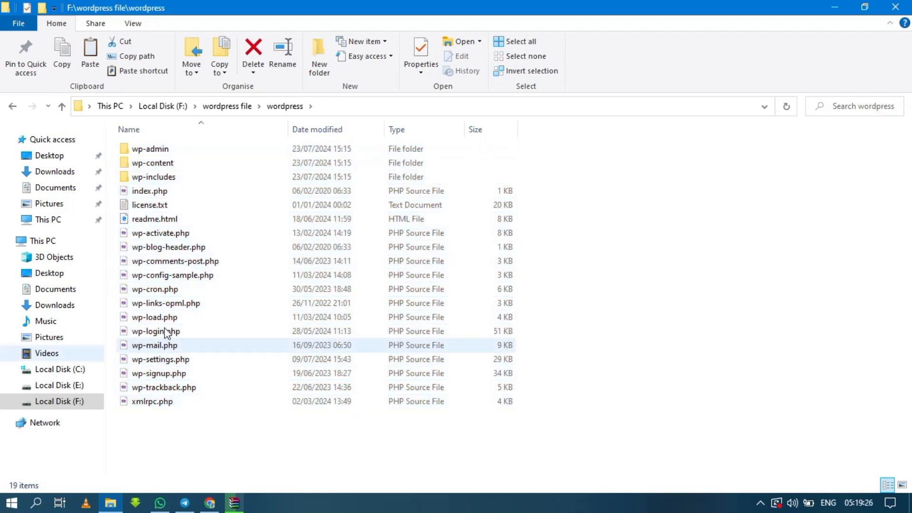
Open the htdocs folder of the XAMPP installation at E:\xamp
{"action": "left_click", "coordinate": [81, 389]}
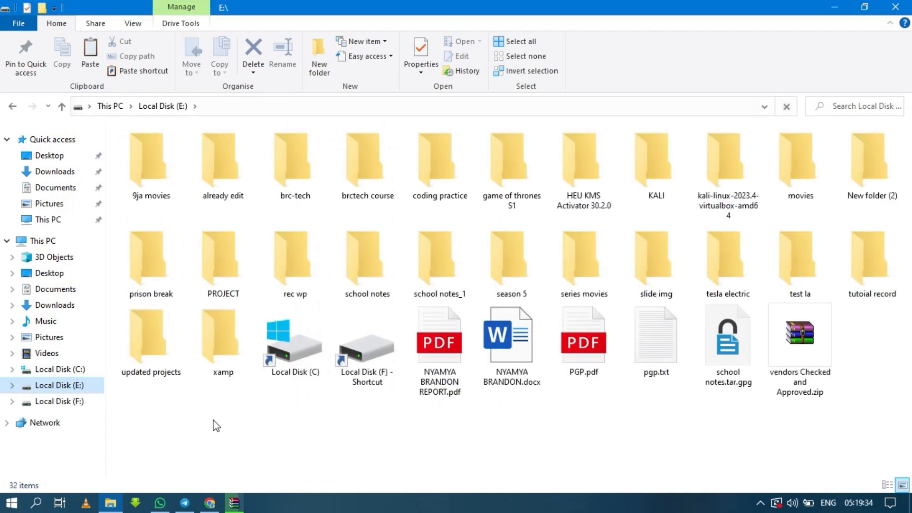
{"action": "left_click", "coordinate": [225, 343]}
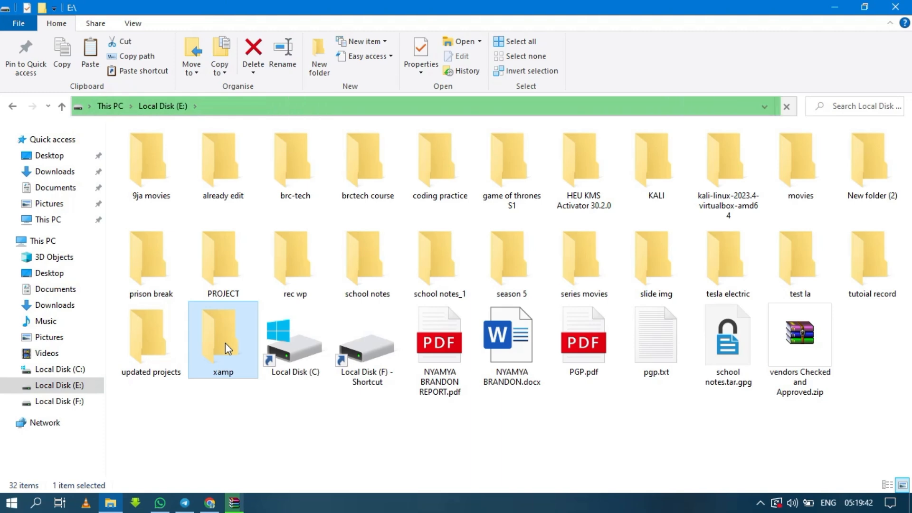
{"action": "double_click", "coordinate": [225, 343]}
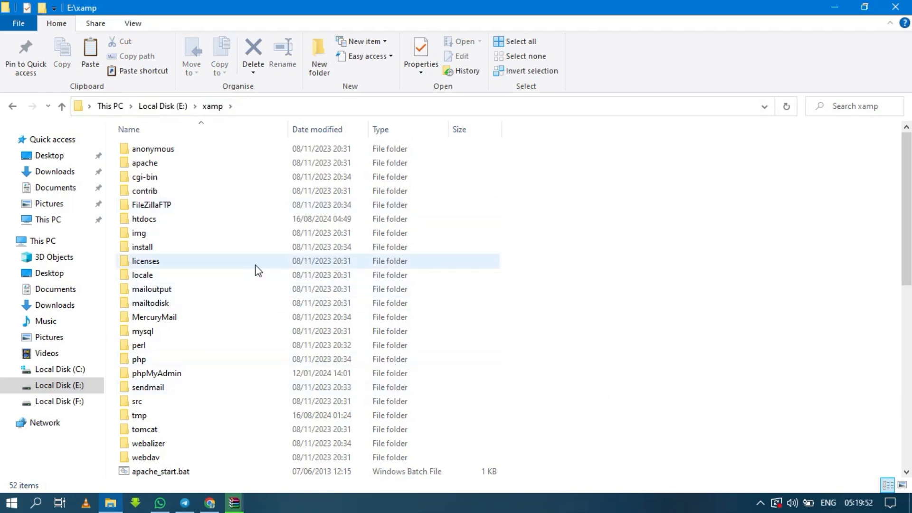
{"action": "left_click", "coordinate": [205, 221]}
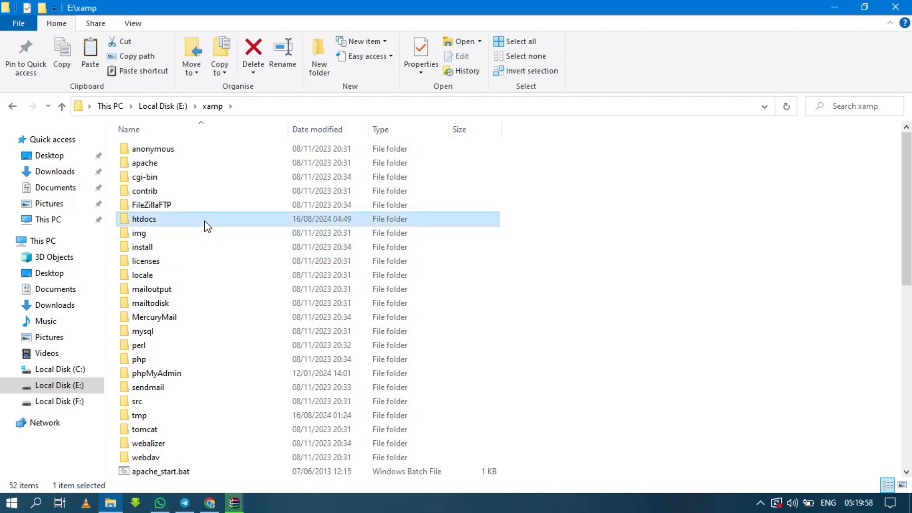
{"action": "double_click", "coordinate": [205, 221]}
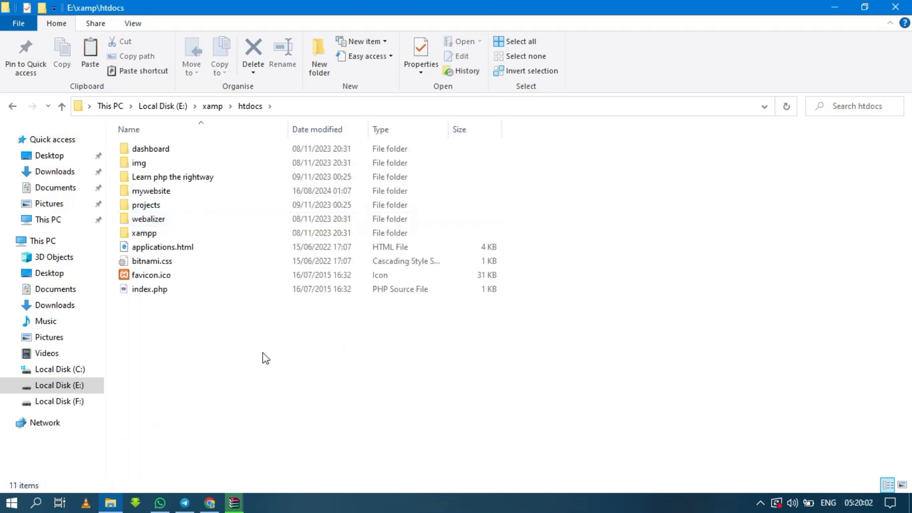
Examine the WordPress files inside the mywebsite folder and return to the htdocs folder
{"action": "left_click", "coordinate": [195, 194]}
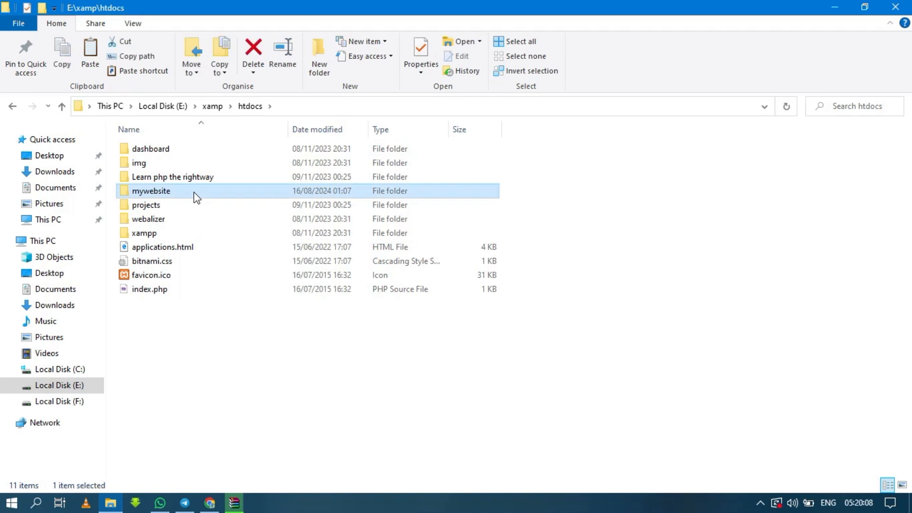
{"action": "double_click", "coordinate": [196, 192]}
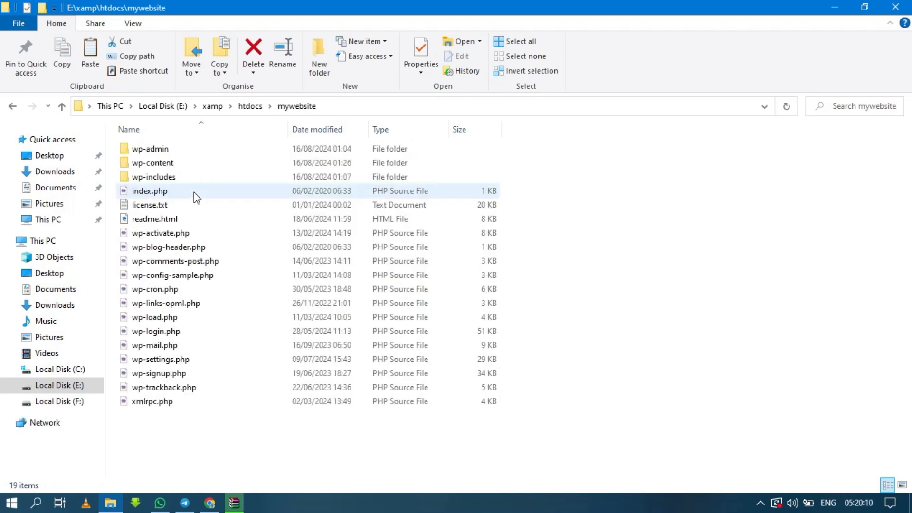
{"action": "left_click", "coordinate": [64, 106]}
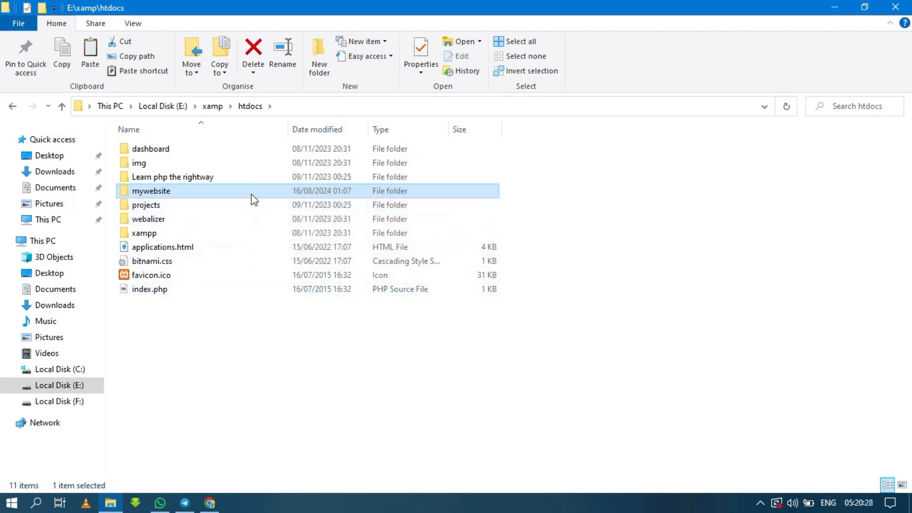
{"action": "left_click", "coordinate": [216, 382]}
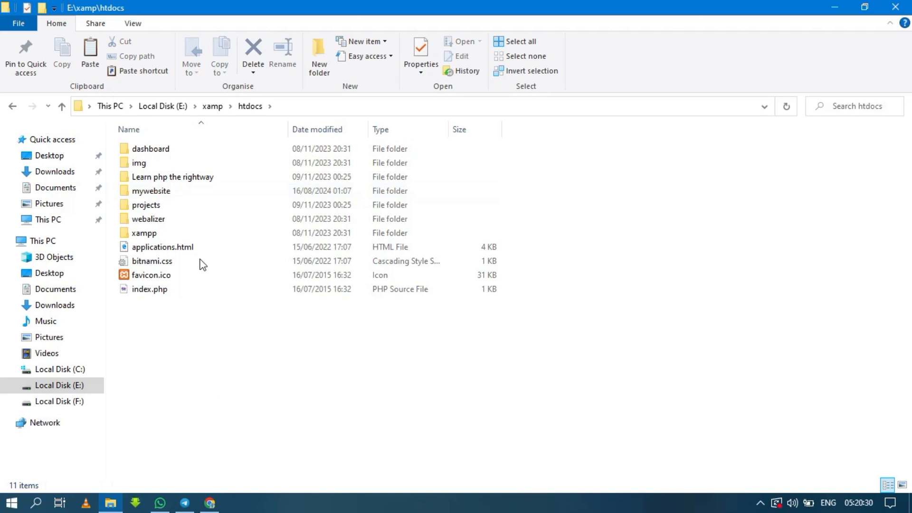
{"action": "left_click", "coordinate": [190, 196]}
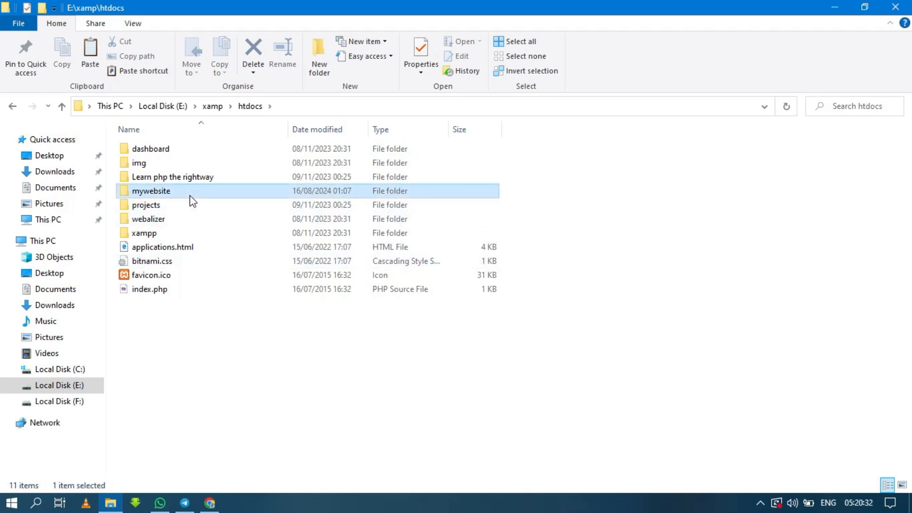
{"action": "double_click", "coordinate": [190, 196]}
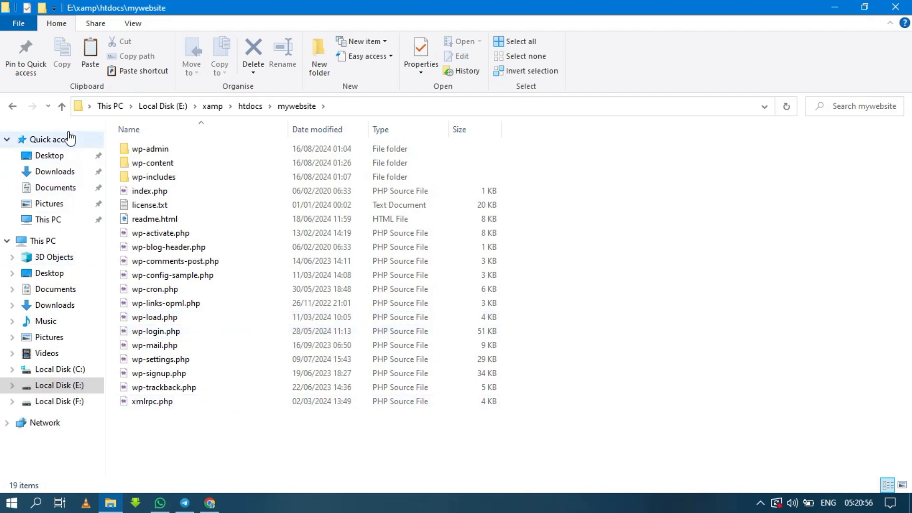
{"action": "left_click", "coordinate": [63, 113]}
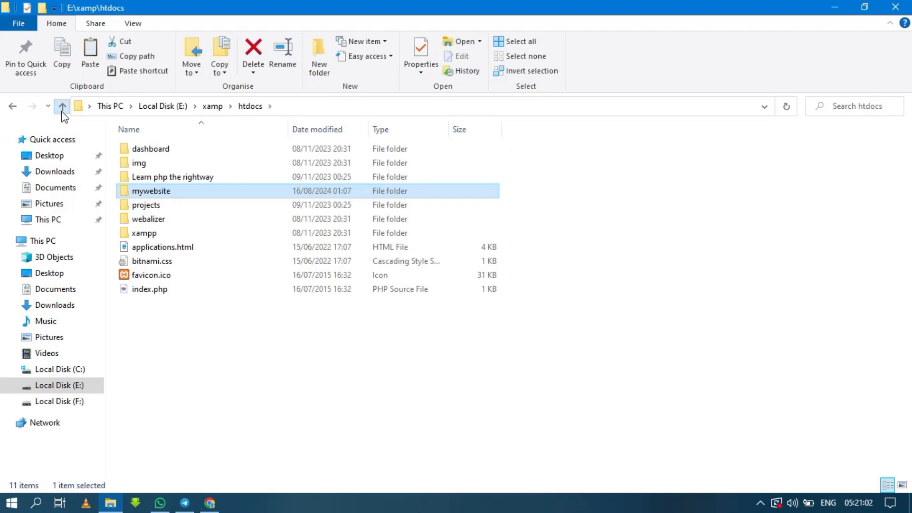
Go up from htdocs to Local Disk (E:) and open the xamp folder
{"action": "left_click", "coordinate": [62, 114]}
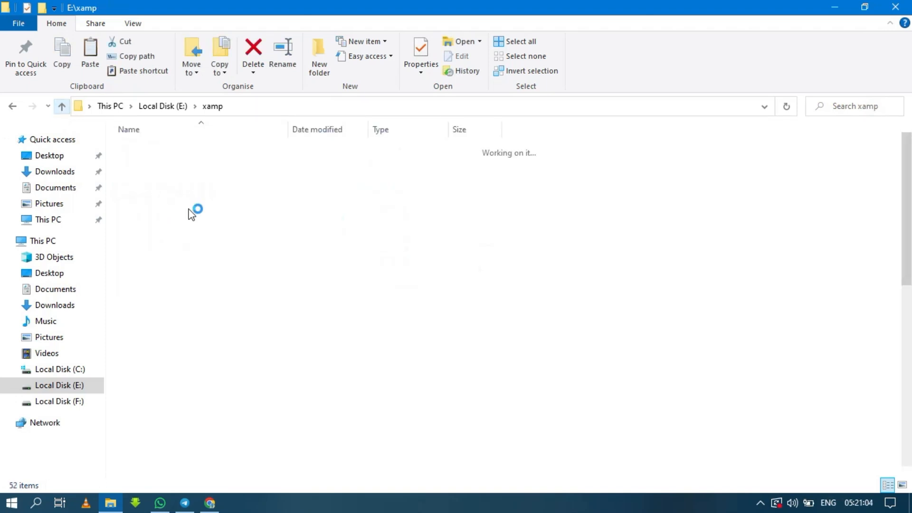
{"action": "left_click", "coordinate": [66, 109]}
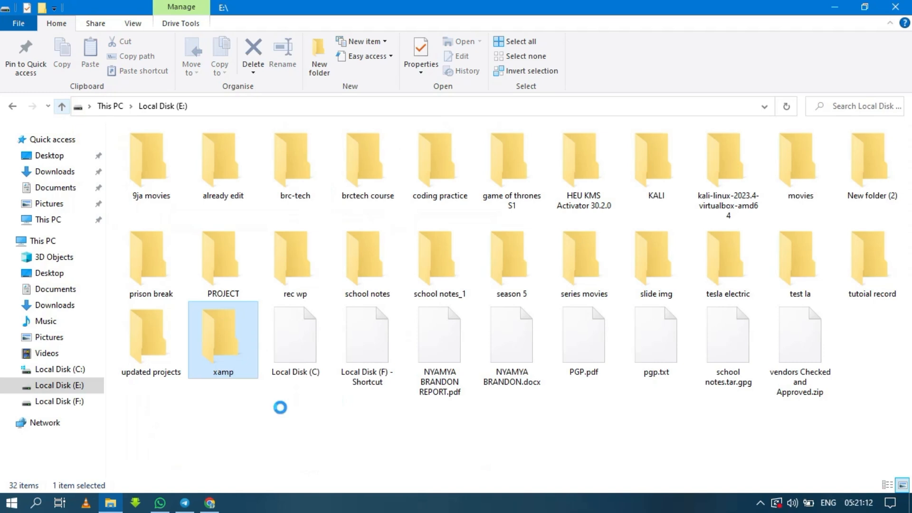
{"action": "left_click", "coordinate": [279, 419]}
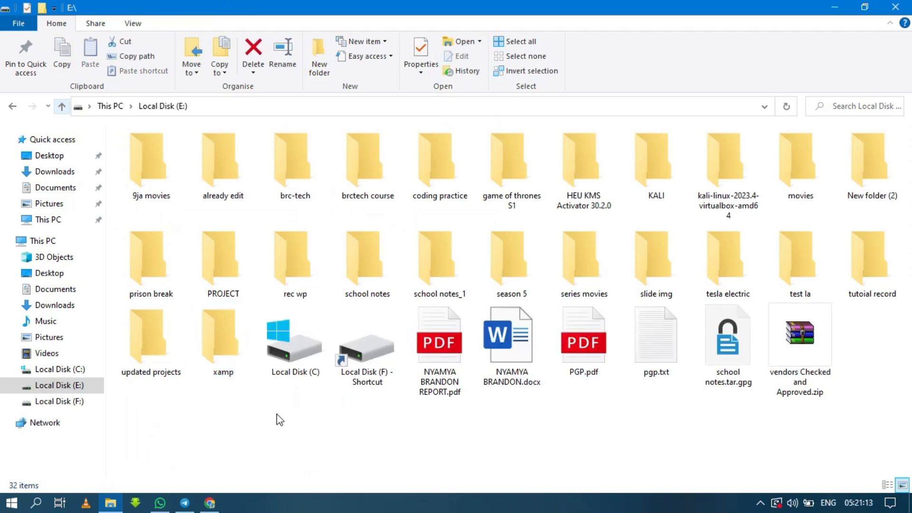
{"action": "left_click", "coordinate": [230, 364]}
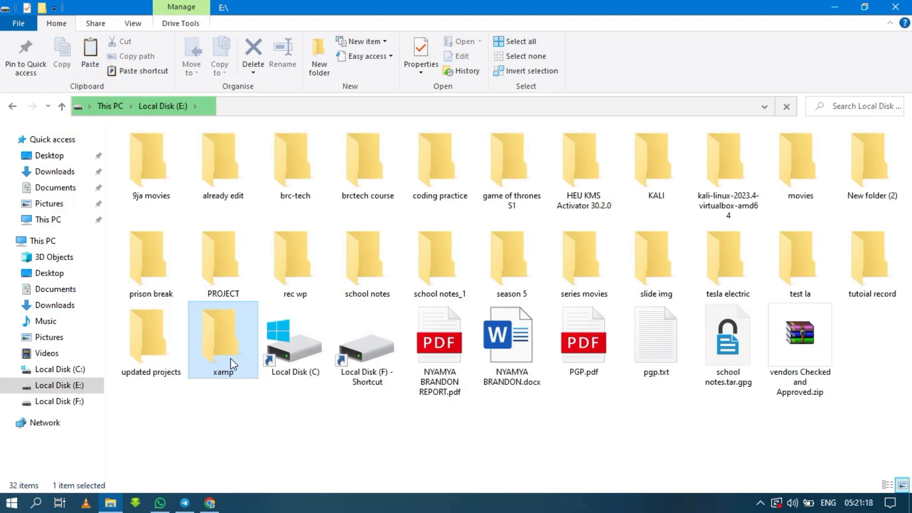
{"action": "double_click", "coordinate": [230, 359]}
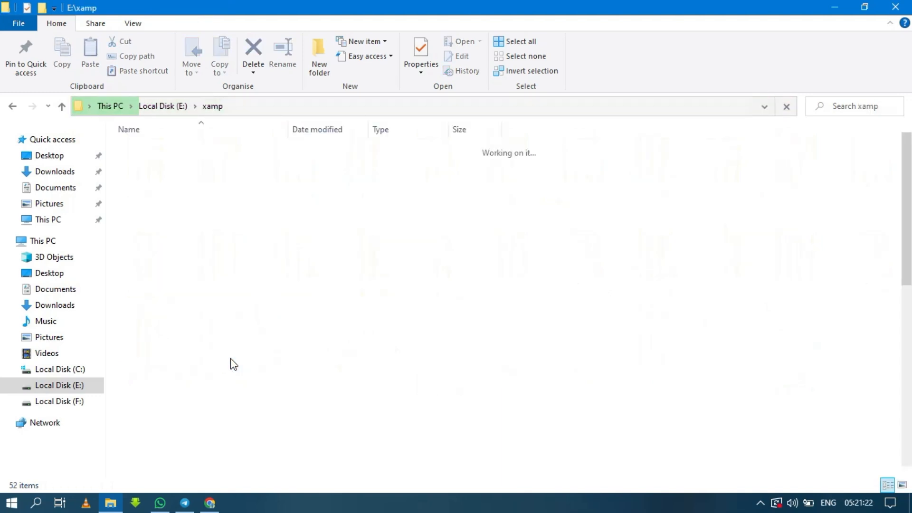
Find xampp-control.exe in the xamp folder and launch it
{"action": "left_click_drag", "start_coordinate": [906, 471], "coordinate": [906, 471]}
{"action": "left_click", "coordinate": [906, 472]}
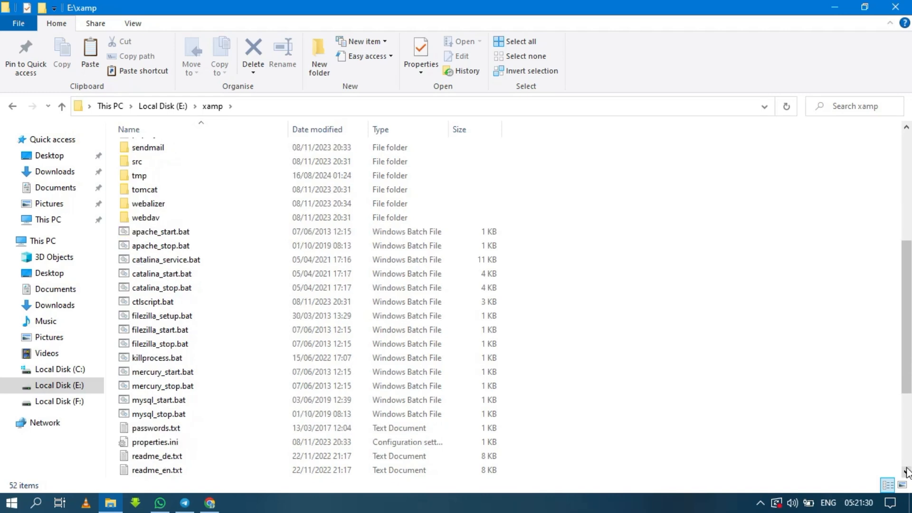
{"action": "left_click", "coordinate": [906, 472]}
{"action": "left_click", "coordinate": [906, 472]}
{"action": "left_click", "coordinate": [906, 471]}
{"action": "left_click", "coordinate": [906, 472]}
{"action": "left_click", "coordinate": [906, 472]}
{"action": "left_click", "coordinate": [906, 472]}
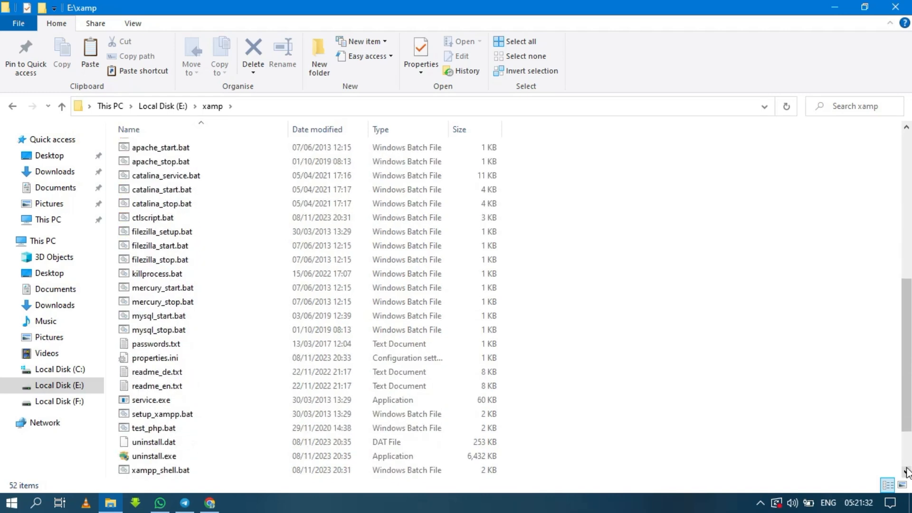
{"action": "left_click", "coordinate": [906, 472]}
{"action": "left_click", "coordinate": [906, 471]}
{"action": "left_click", "coordinate": [906, 472]}
{"action": "left_click", "coordinate": [906, 471]}
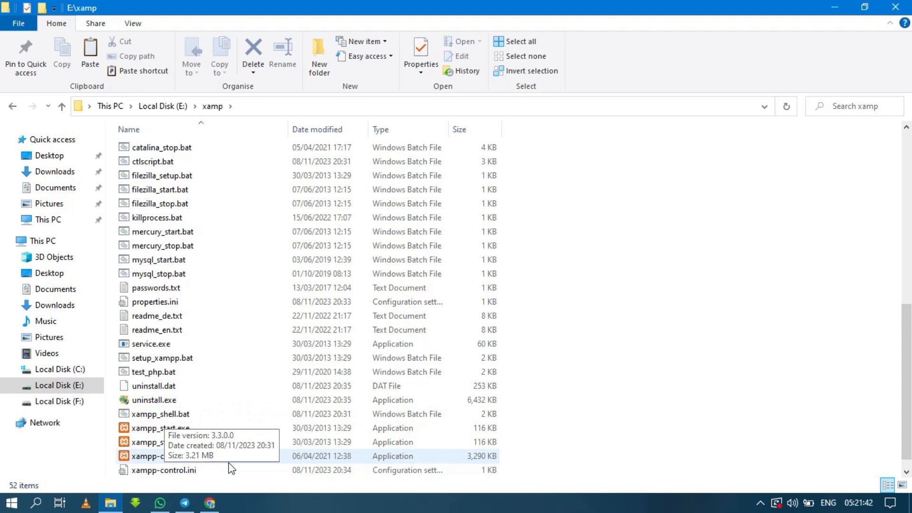
{"action": "double_click", "coordinate": [165, 456]}
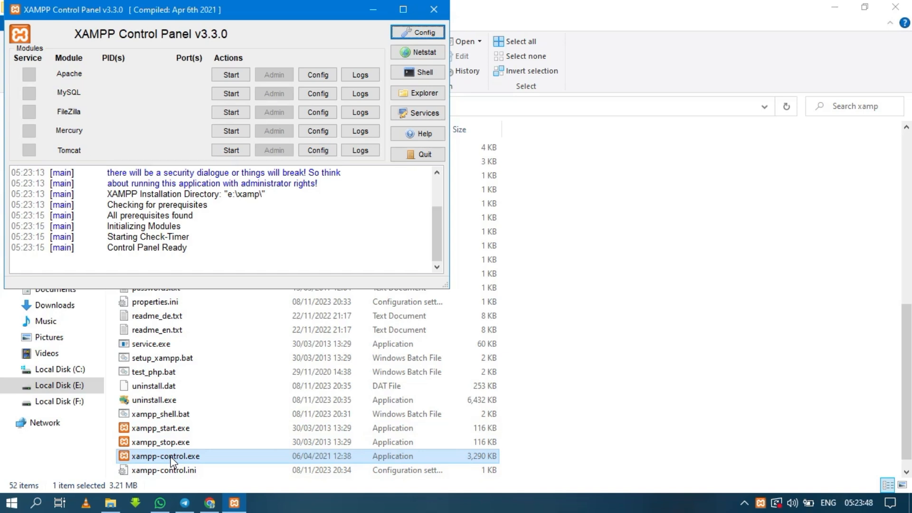
Start the Apache and MySQL modules, and minimise the XAMPP Control Panel and File Explorer windows
{"action": "left_click", "coordinate": [230, 73]}
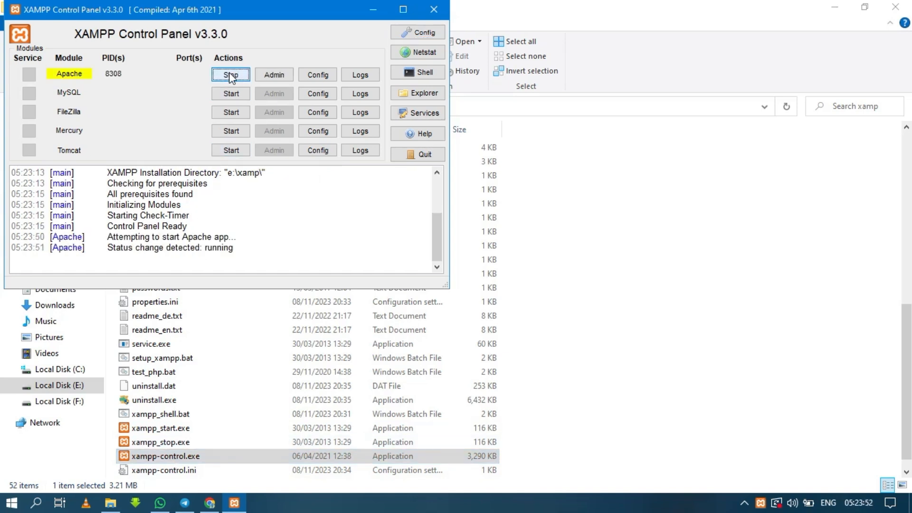
{"action": "left_click", "coordinate": [231, 93]}
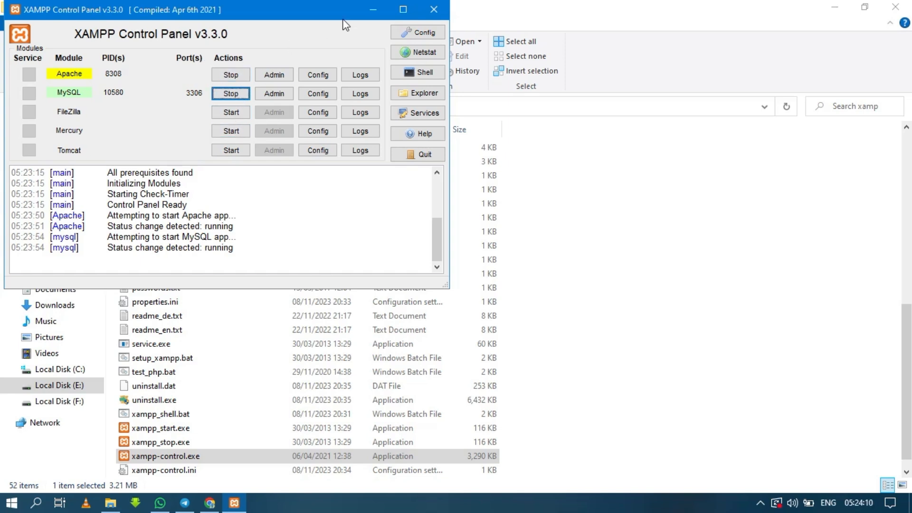
{"action": "left_click", "coordinate": [371, 8]}
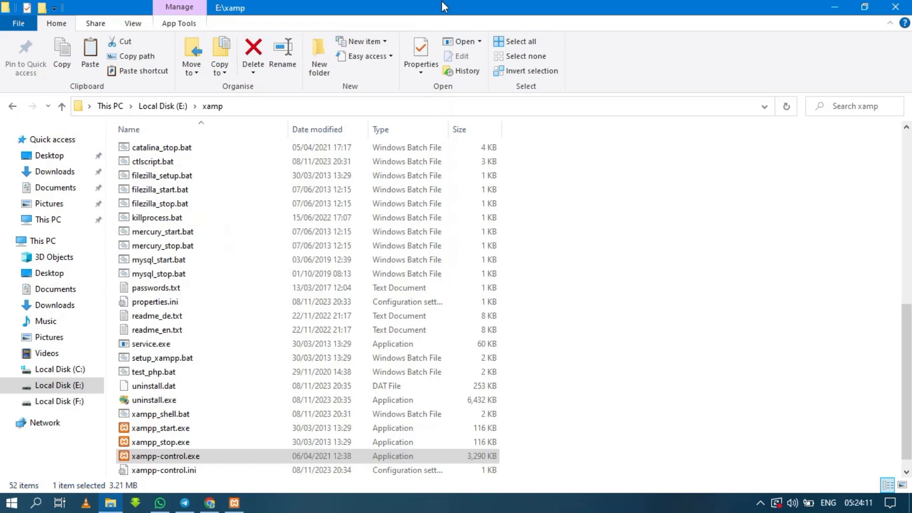
{"action": "left_click", "coordinate": [834, 5]}
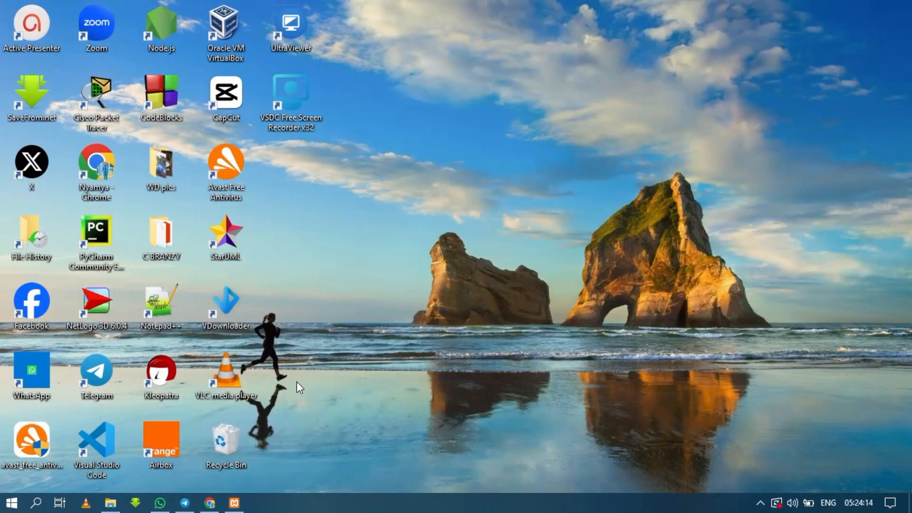
Switch to Chrome and load localhost/mywebsite/ in a new tab
{"action": "left_click", "coordinate": [210, 502]}
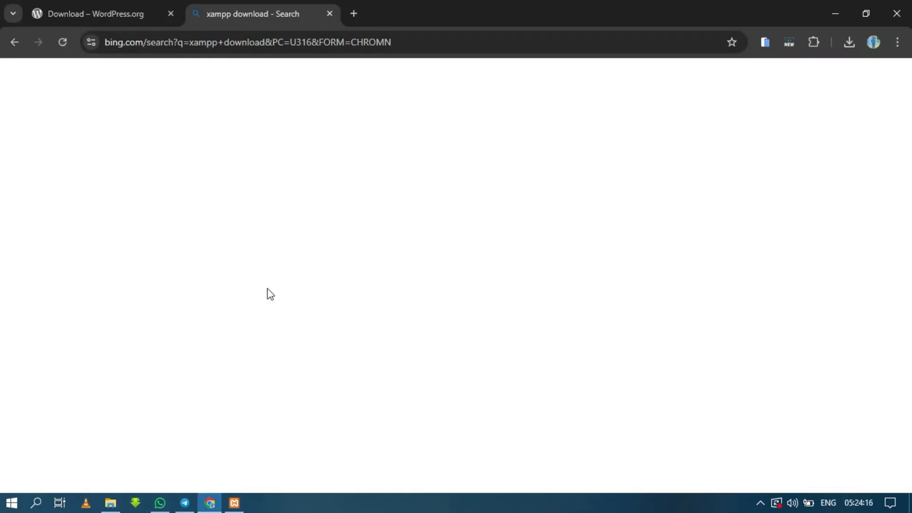
{"action": "left_click", "coordinate": [352, 15]}
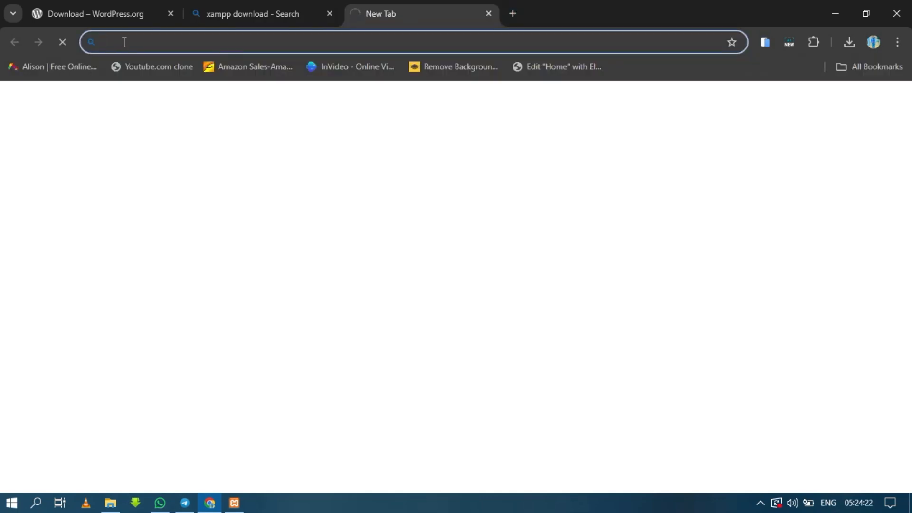
{"action": "type", "text": "localhost/mywebsite/"}
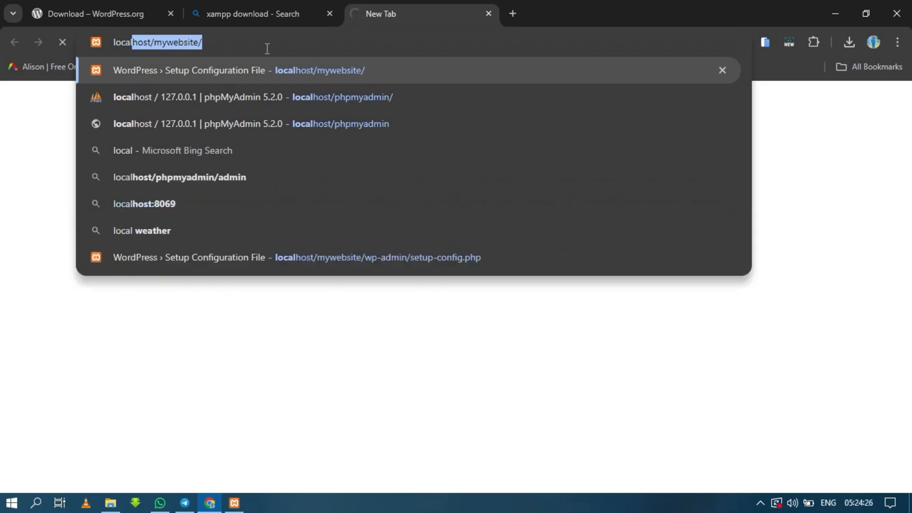
{"action": "left_click", "coordinate": [261, 42]}
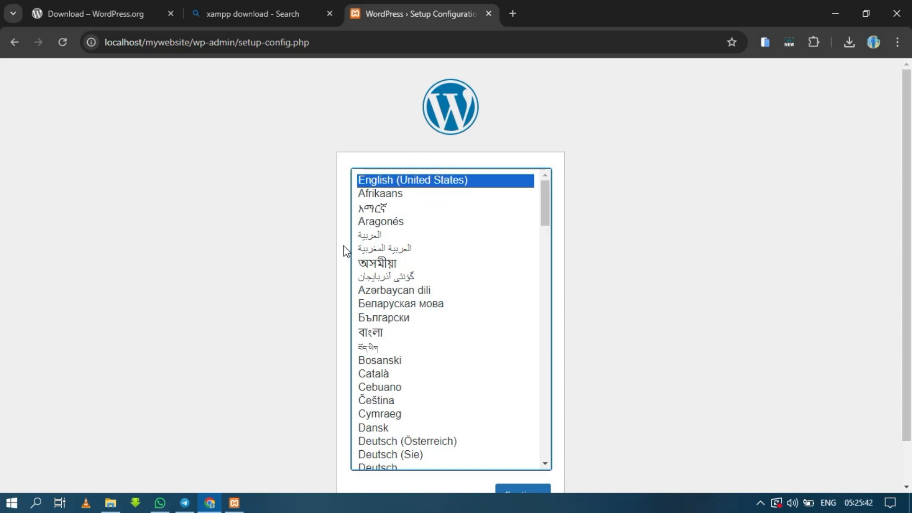
Browse the installation languages, keep English (United States) and continue the WordPress setup
{"action": "scroll", "coordinate": [548, 466], "scroll_direction": "down", "scroll_amount": 1}
{"action": "left_click", "coordinate": [546, 464]}
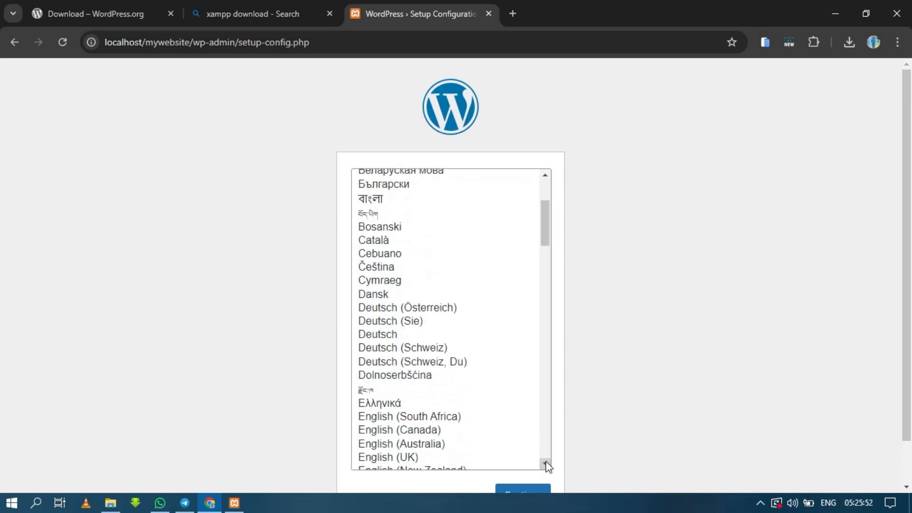
{"action": "left_click", "coordinate": [545, 176]}
{"action": "left_click", "coordinate": [545, 176]}
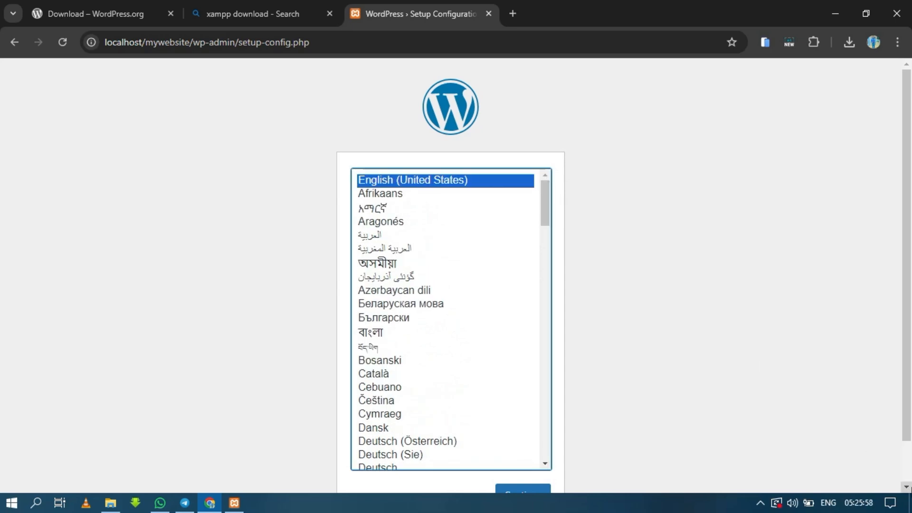
{"action": "scroll", "coordinate": [672, 461], "scroll_direction": "down", "scroll_amount": 1}
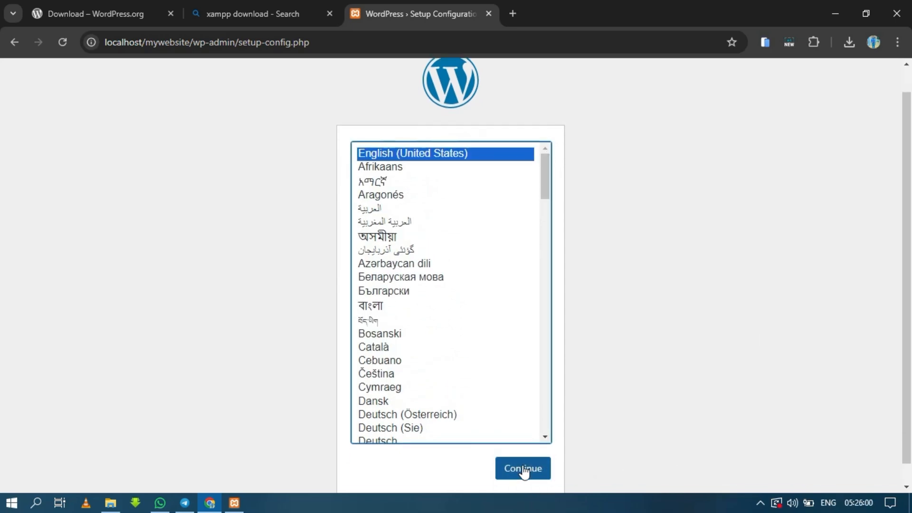
{"action": "left_click", "coordinate": [906, 488]}
{"action": "left_click", "coordinate": [905, 488]}
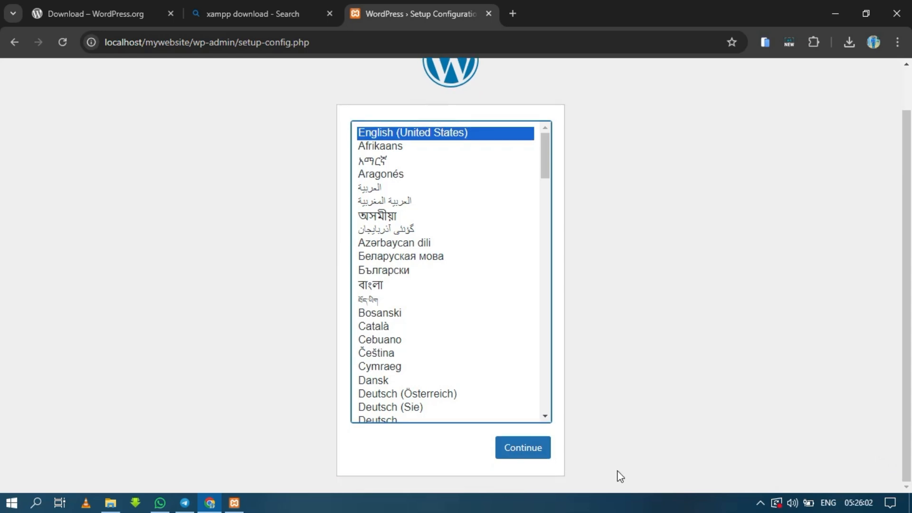
{"action": "left_click", "coordinate": [525, 448]}
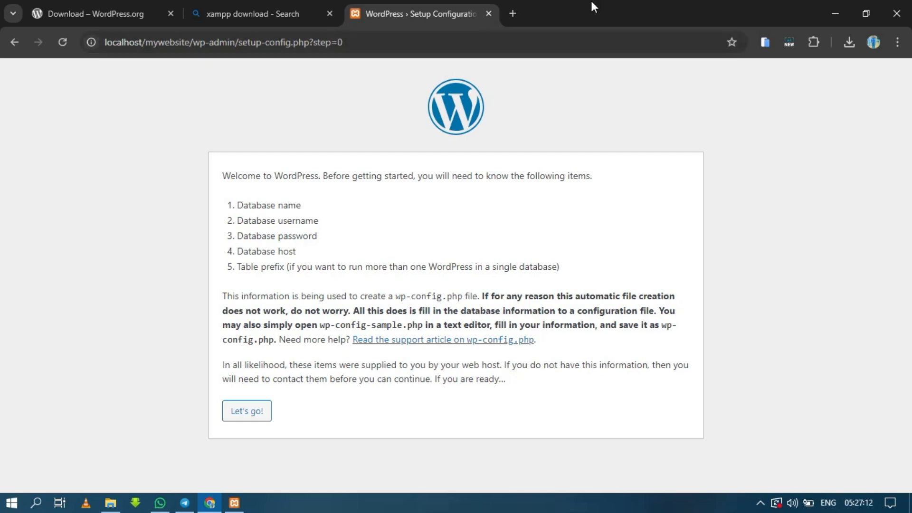
Find WordPad with Windows search and open it with a blank document
{"action": "left_click", "coordinate": [11, 503]}
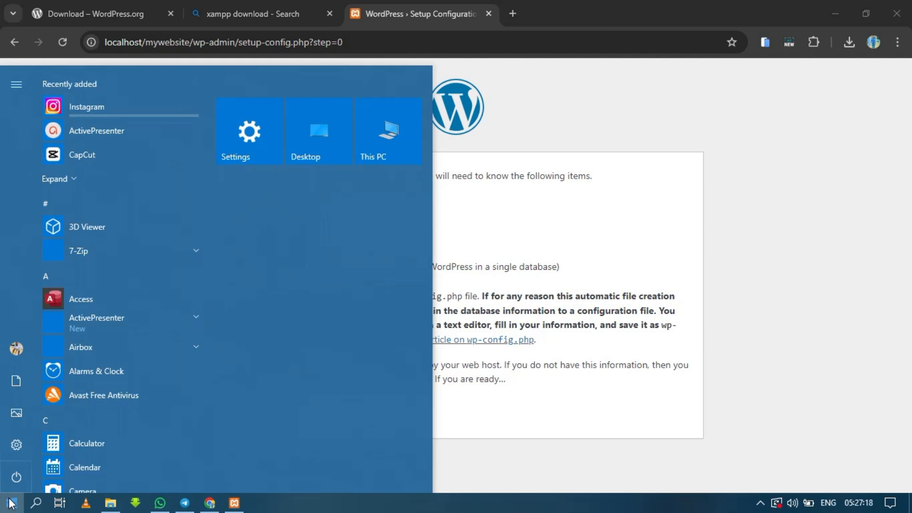
{"action": "type", "text": "x"}
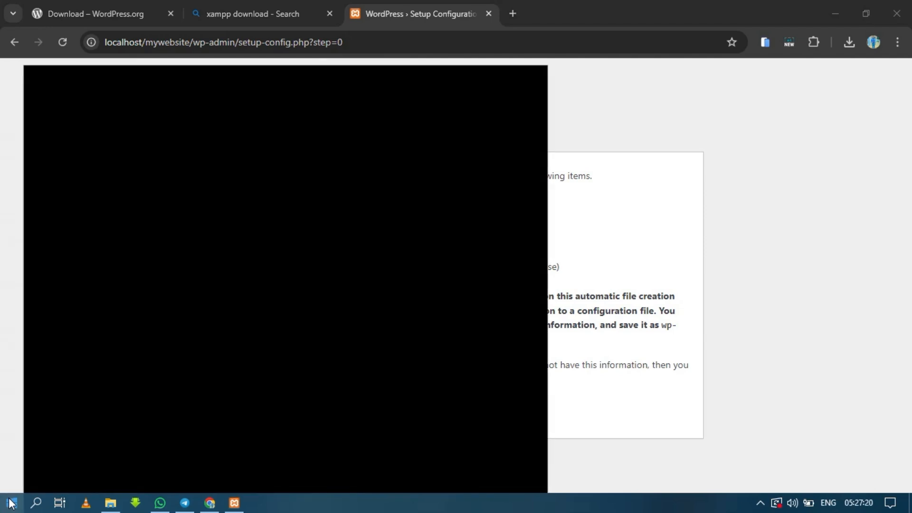
{"action": "type", "text": "ord"}
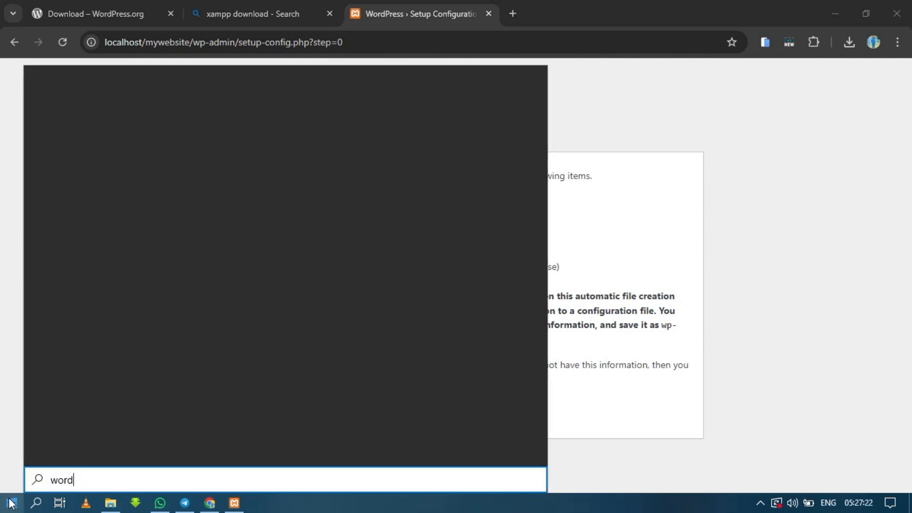
{"action": "type", "text": "p"}
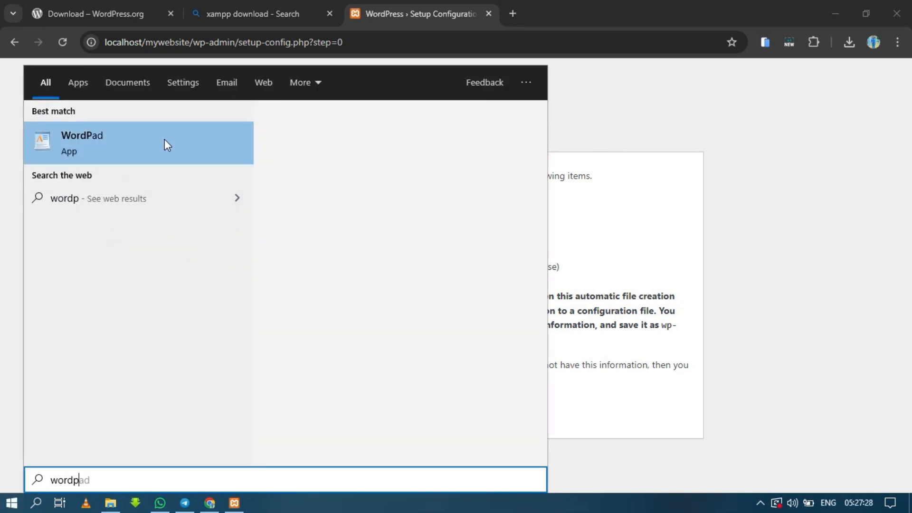
{"action": "left_click", "coordinate": [196, 148]}
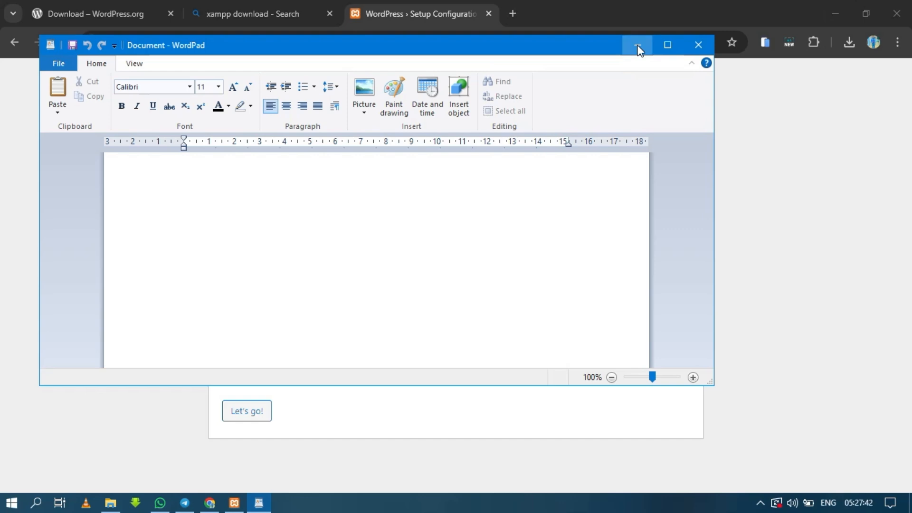
Copy the text "Database name" from the WordPress setup page into the WordPad document and add a colon after it
{"action": "left_click", "coordinate": [637, 45]}
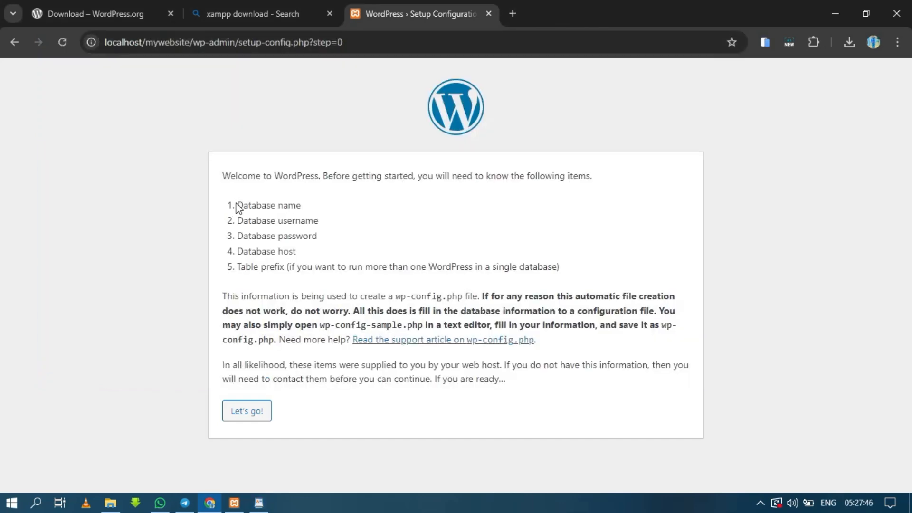
{"action": "left_click_drag", "start_coordinate": [238, 205], "coordinate": [302, 209]}
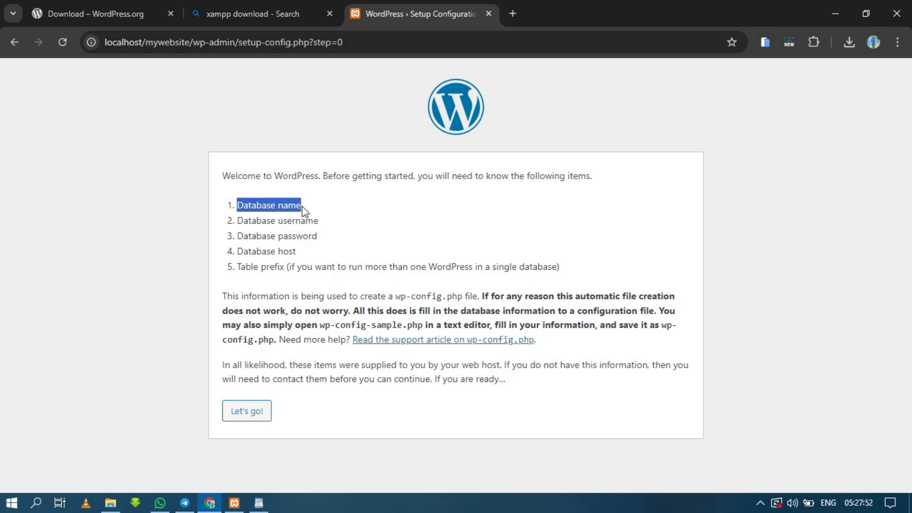
{"action": "left_click", "coordinate": [304, 210]}
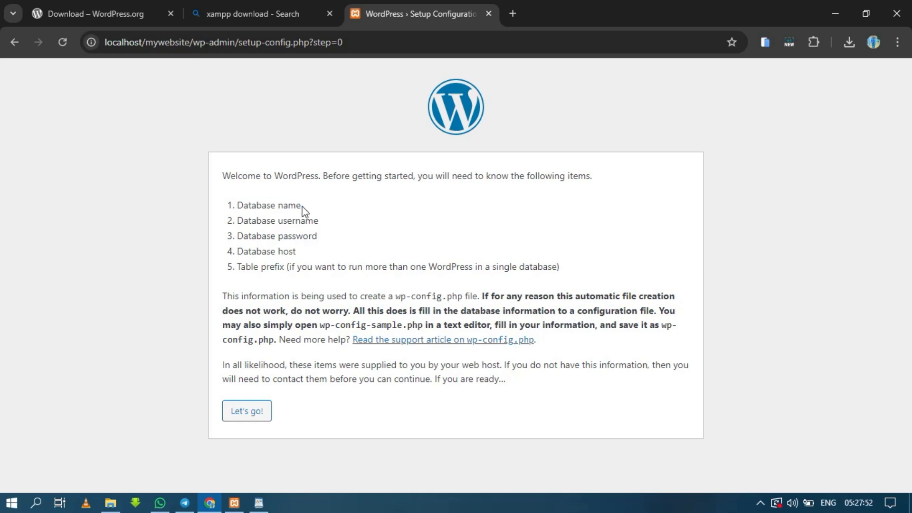
{"action": "left_click", "coordinate": [260, 504]}
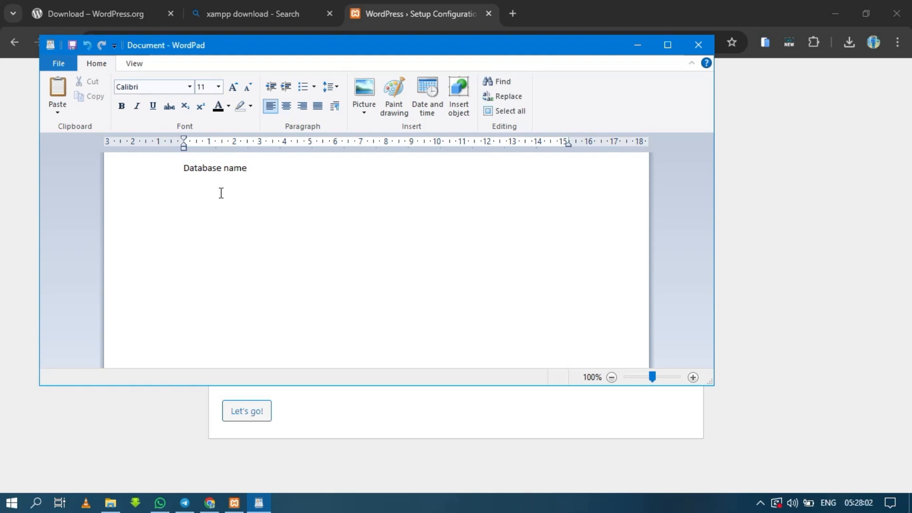
{"action": "type", "text": ":"}
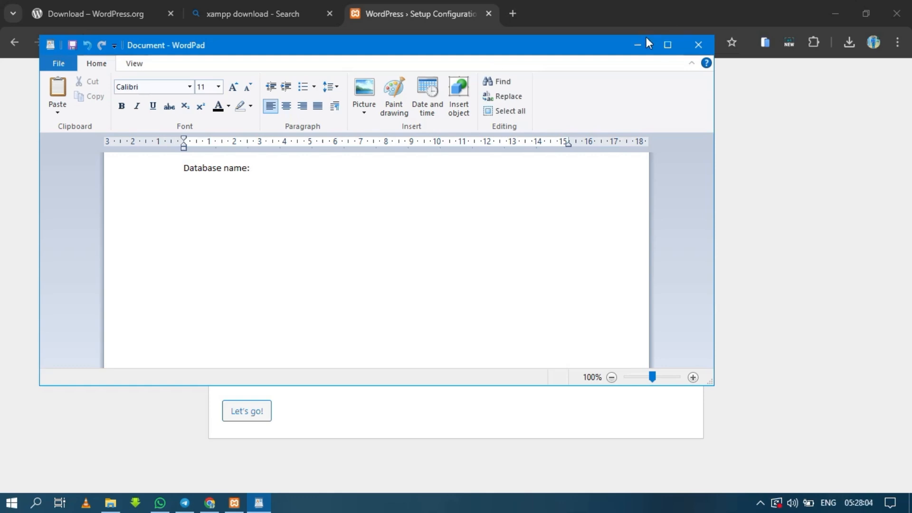
Copy "Database username" from the WordPress setup page onto a new line in the WordPad document and add a colon after it
{"action": "left_click", "coordinate": [637, 44]}
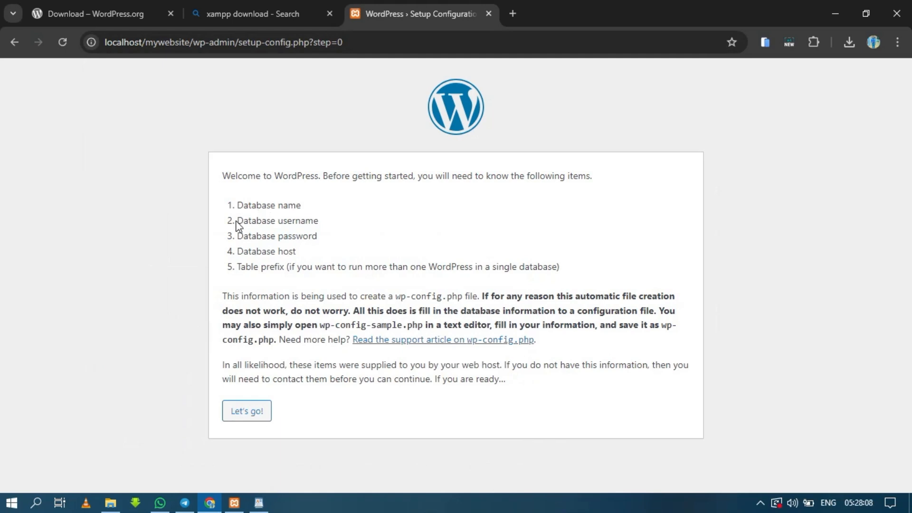
{"action": "left_click_drag", "start_coordinate": [237, 221], "coordinate": [327, 223]}
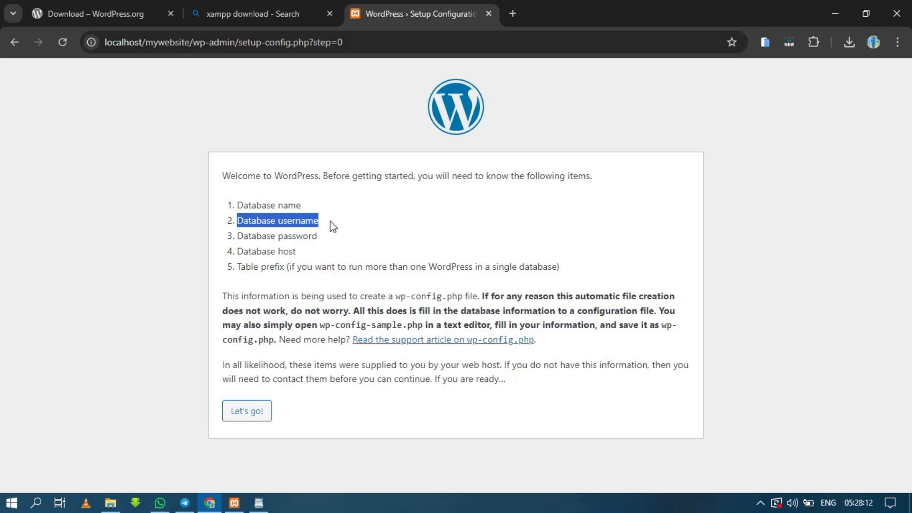
{"action": "left_click", "coordinate": [329, 233]}
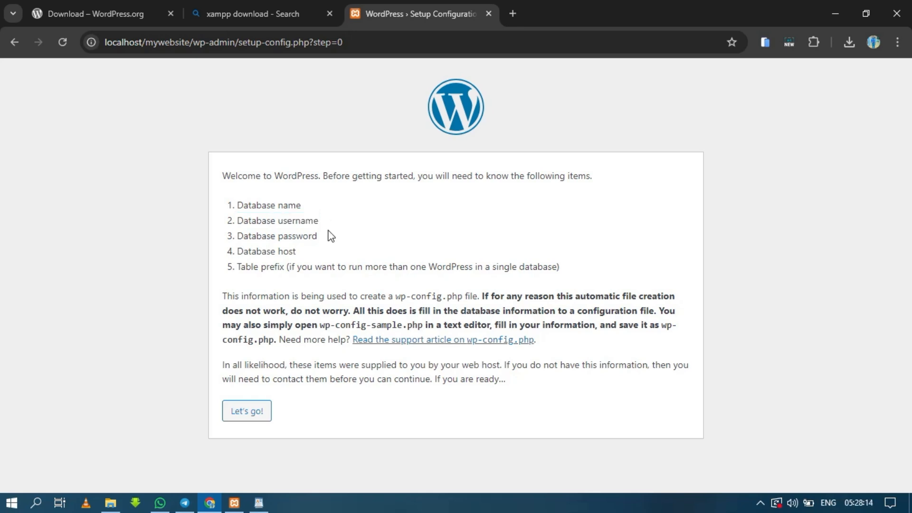
{"action": "left_click", "coordinate": [260, 504]}
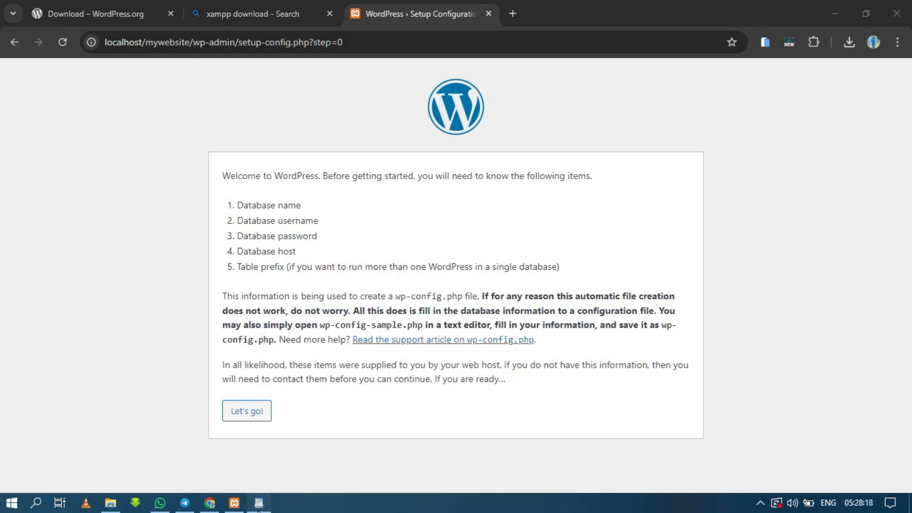
{"action": "left_click", "coordinate": [259, 503]}
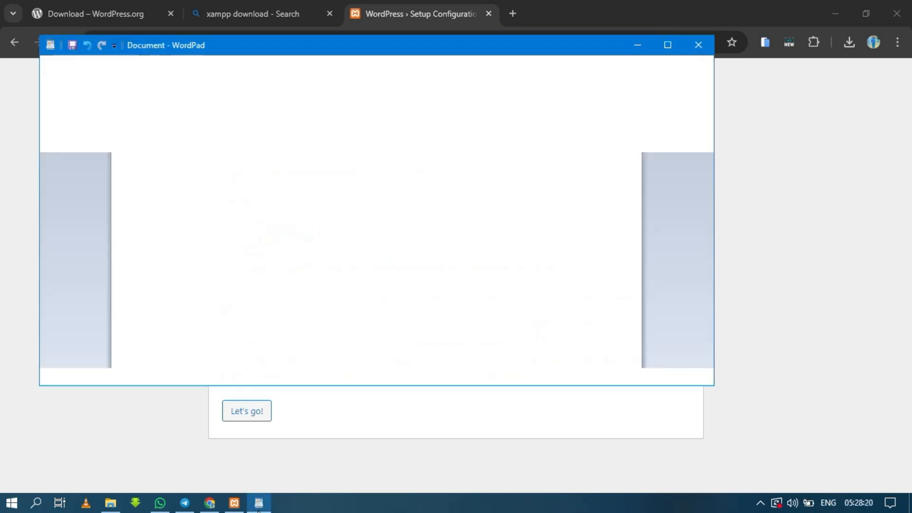
{"action": "type", "text": "Database name:"}
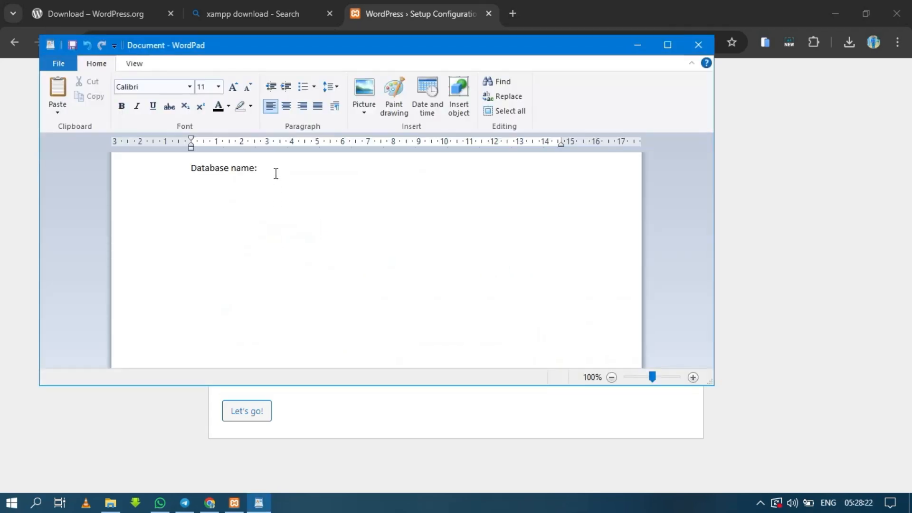
{"action": "key", "text": "Return"}
{"action": "type", "text": "Database username"}
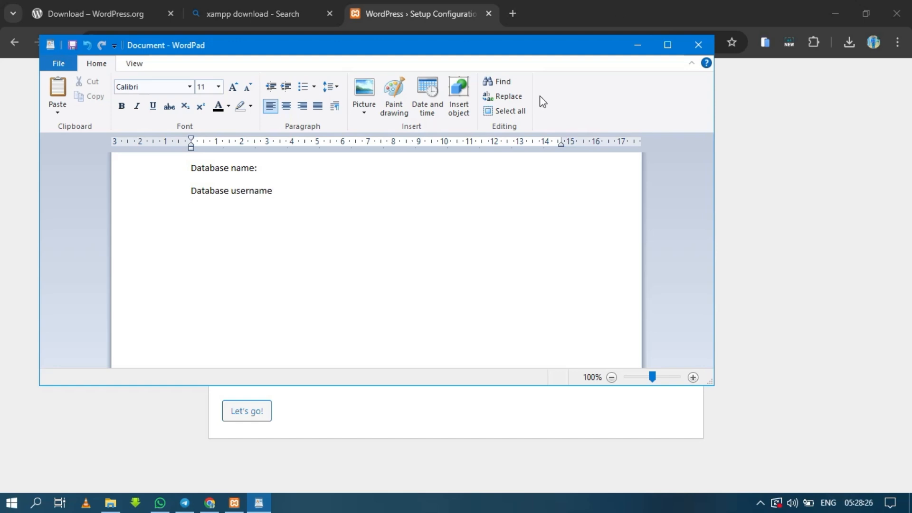
{"action": "type", "text": ":"}
Copy "Database password" from the WordPress setup page onto the next line of the WordPad document and add a colon
{"action": "left_click", "coordinate": [636, 44]}
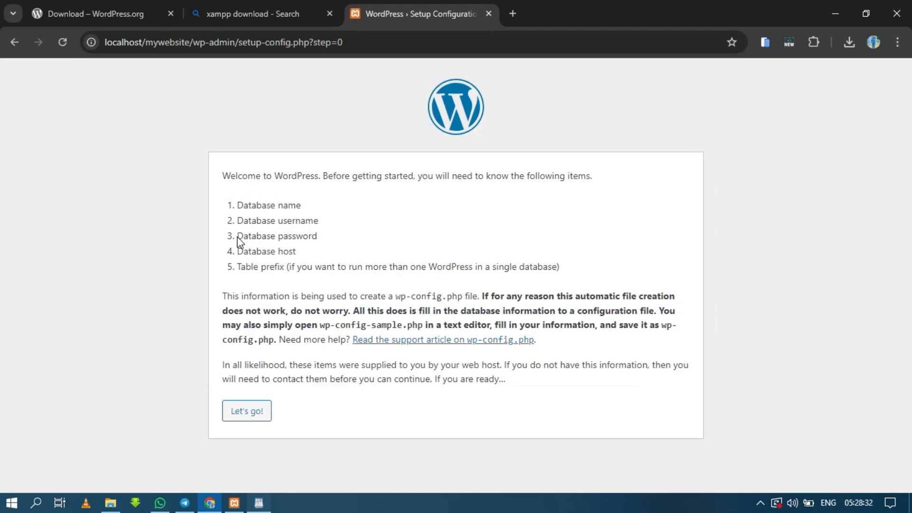
{"action": "left_click_drag", "start_coordinate": [237, 236], "coordinate": [317, 239]}
{"action": "key", "text": "ctrl+c"}
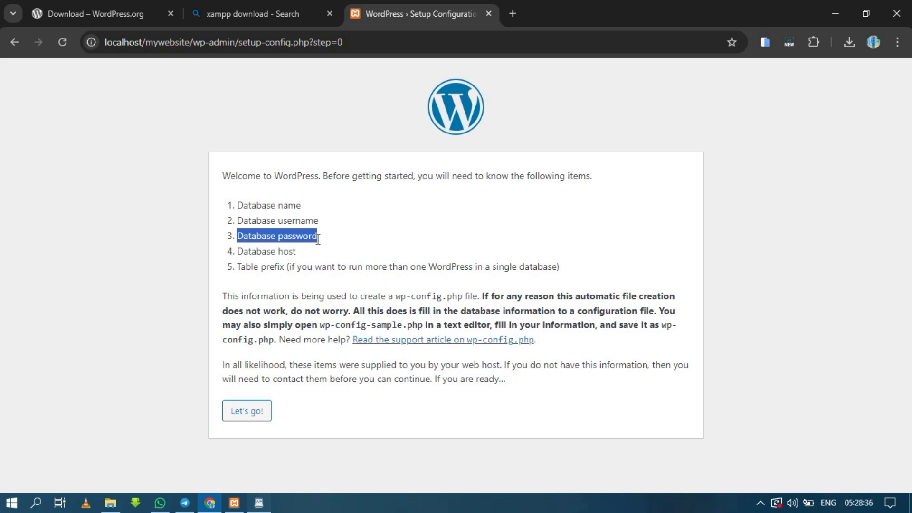
{"action": "left_click", "coordinate": [316, 238]}
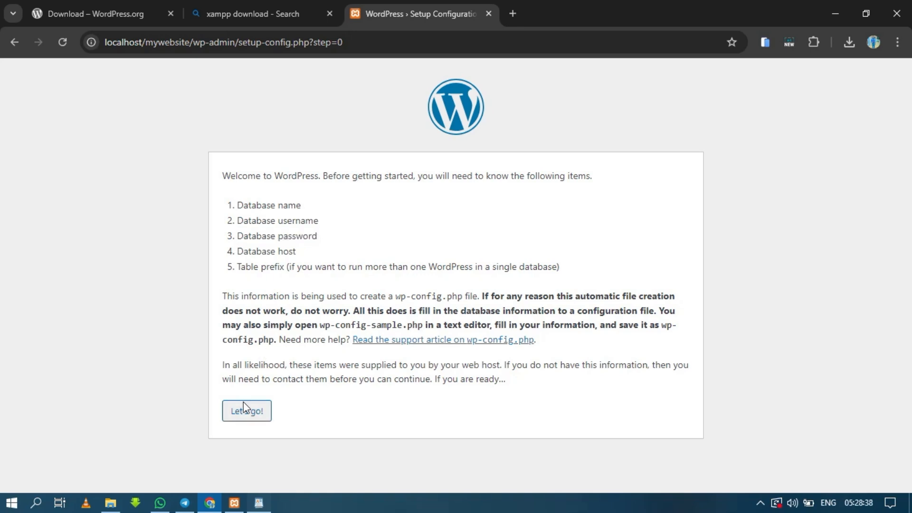
{"action": "left_click", "coordinate": [258, 503]}
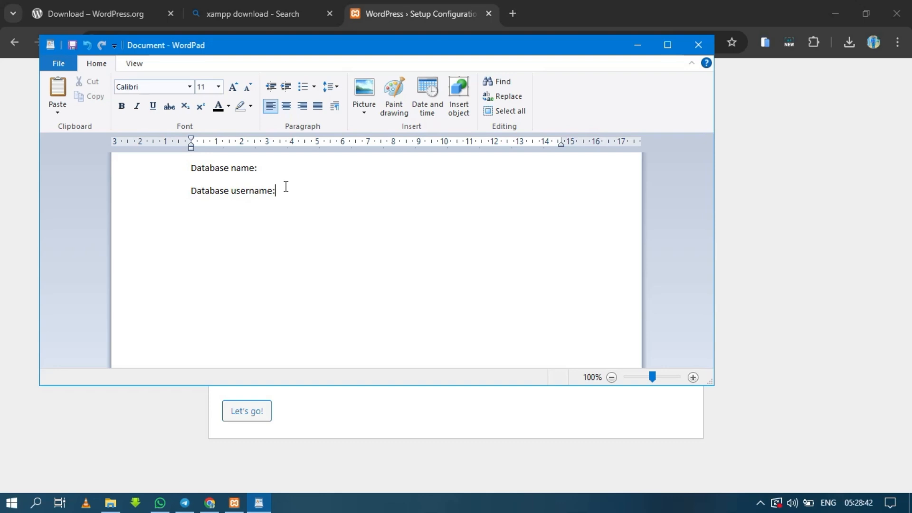
{"action": "key", "text": "Return"}
{"action": "key", "text": "ctrl+v"}
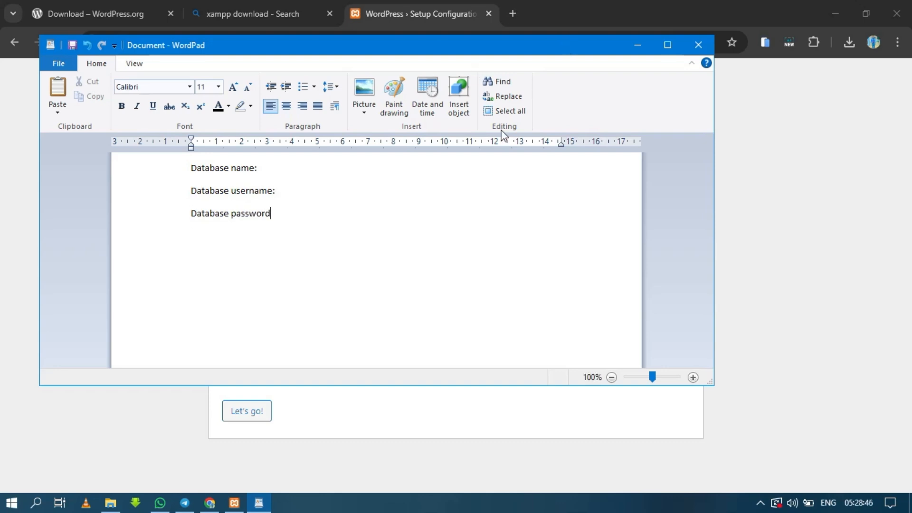
{"action": "type", "text": ":"}
Switch back to Chrome and load localhost/phpmyadmin/ in a new tab
{"action": "left_click", "coordinate": [636, 43]}
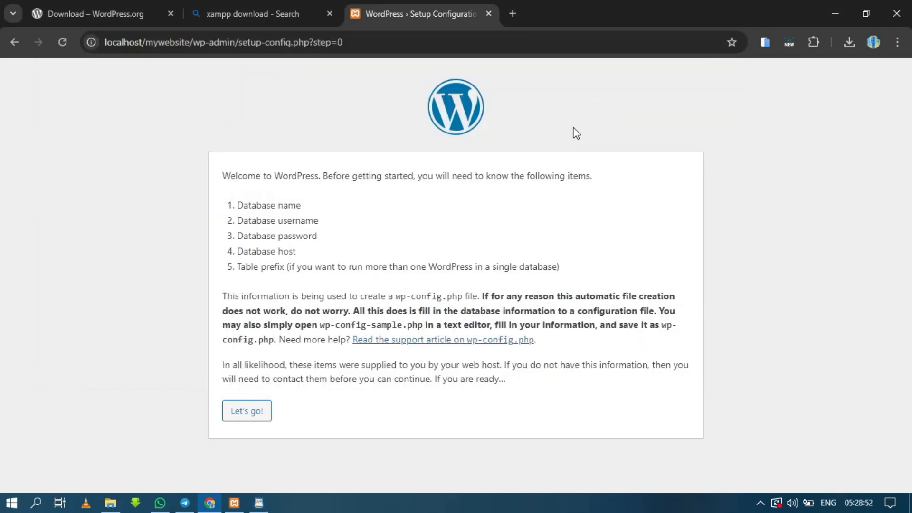
{"action": "left_click", "coordinate": [512, 15]}
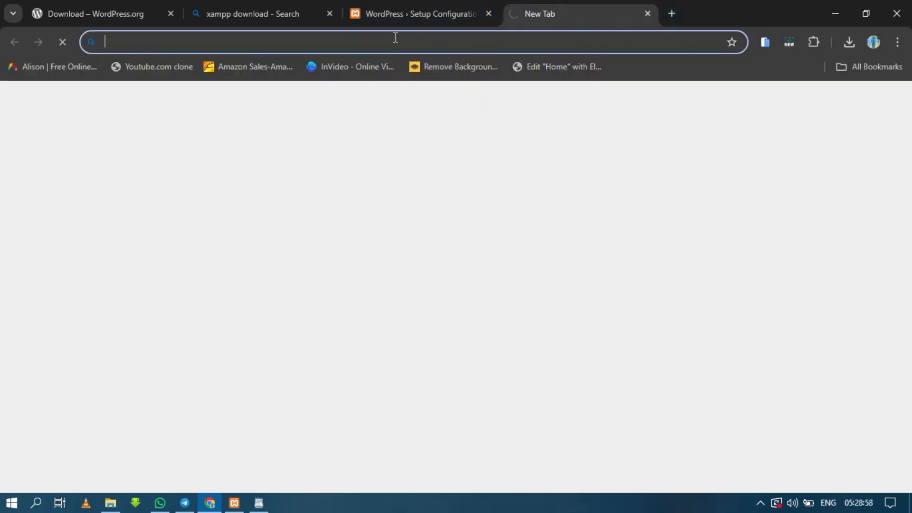
{"action": "type", "text": "local"}
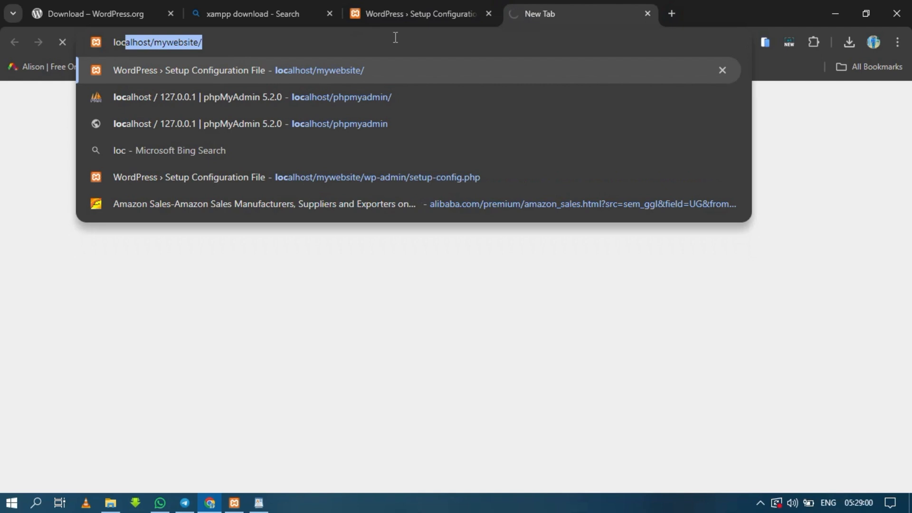
{"action": "type", "text": "hos"}
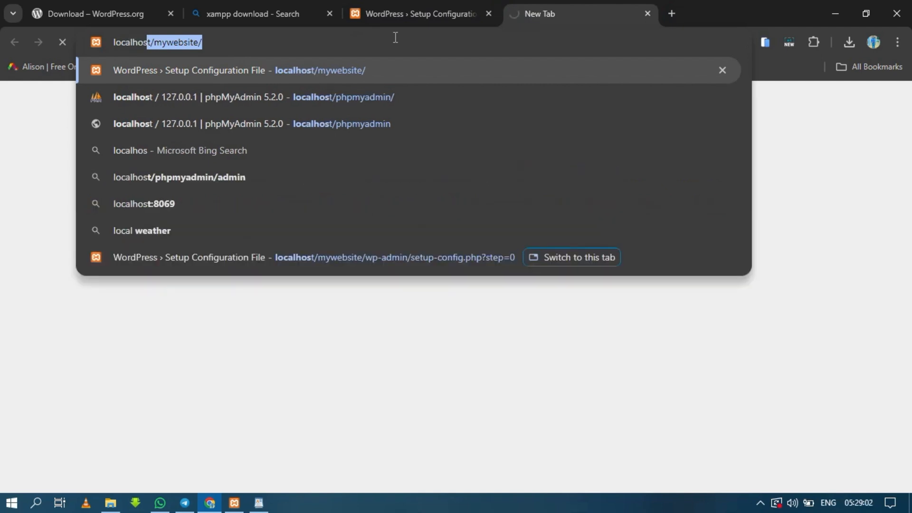
{"action": "type", "text": "t/"}
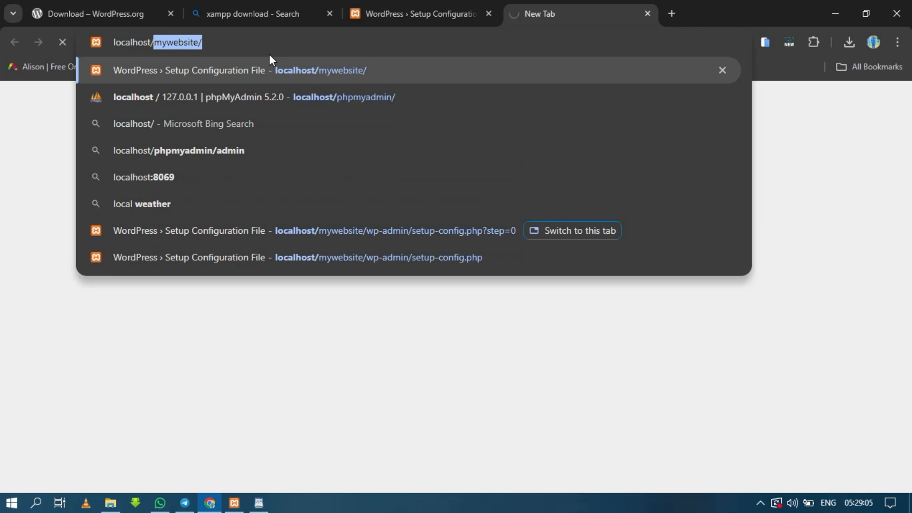
{"action": "type", "text": "phpmyadmin/"}
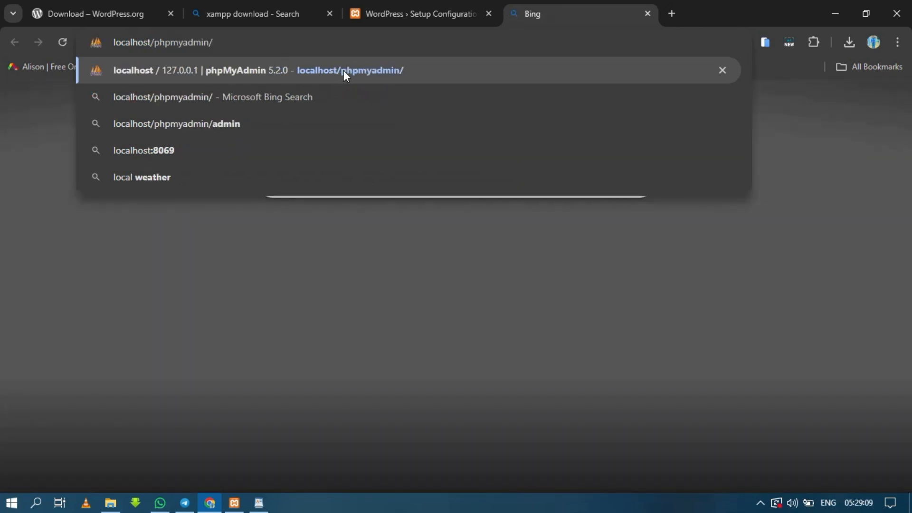
{"action": "left_click", "coordinate": [343, 70]}
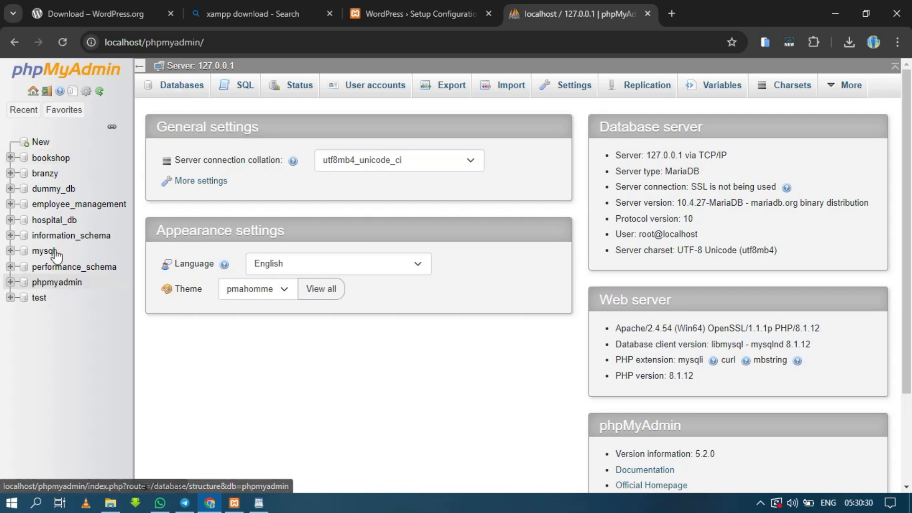
Create a database named "WordPress website" with the utf8mb4_general_ci collation
{"action": "left_click", "coordinate": [179, 97]}
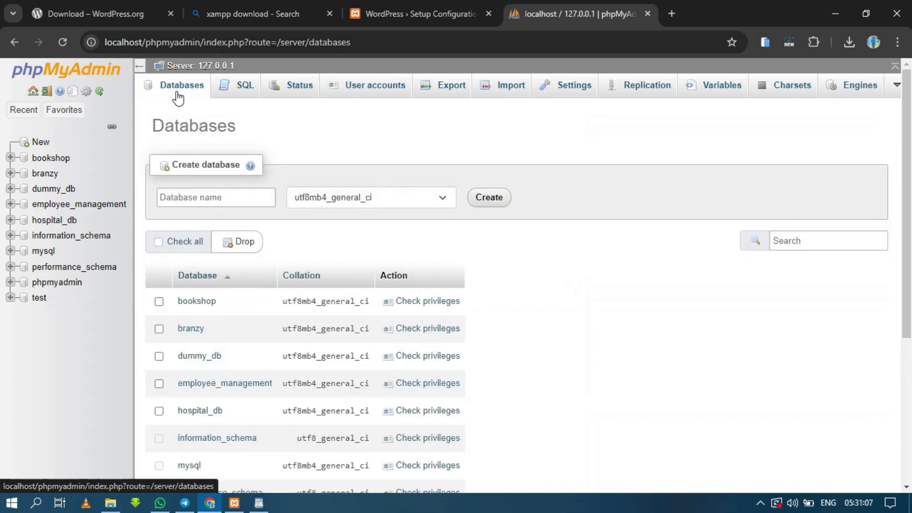
{"action": "left_click", "coordinate": [192, 199]}
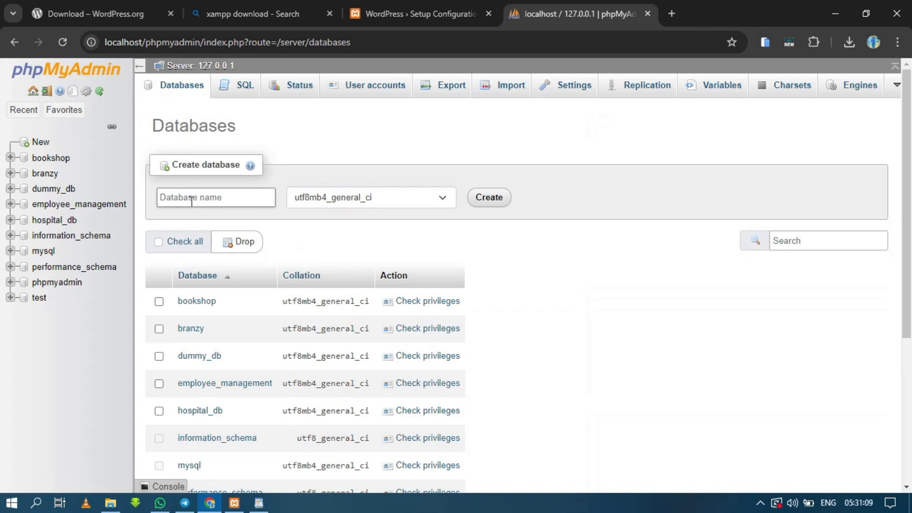
{"action": "left_click", "coordinate": [191, 200]}
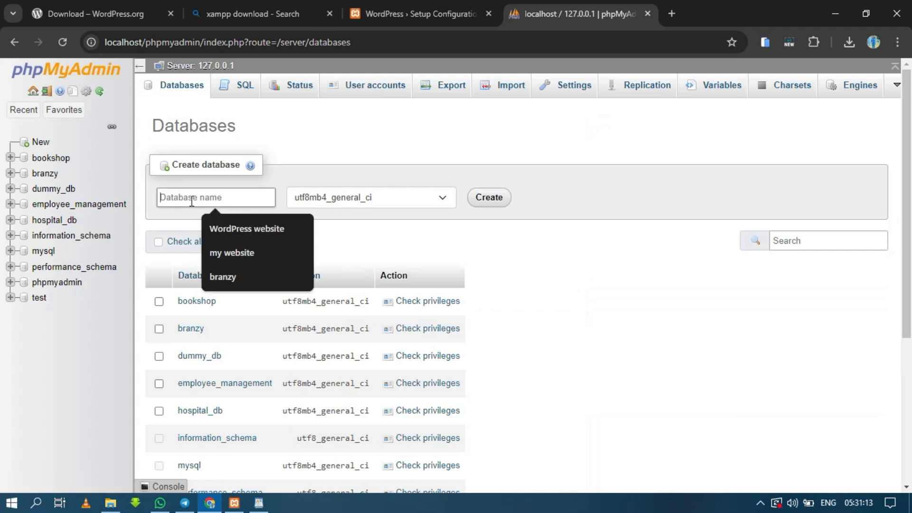
{"action": "left_click", "coordinate": [225, 234]}
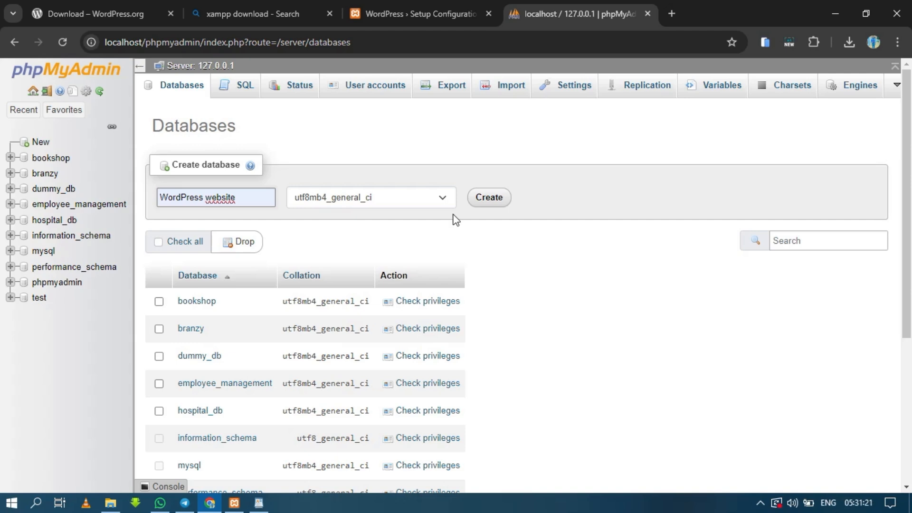
{"action": "left_click", "coordinate": [488, 201]}
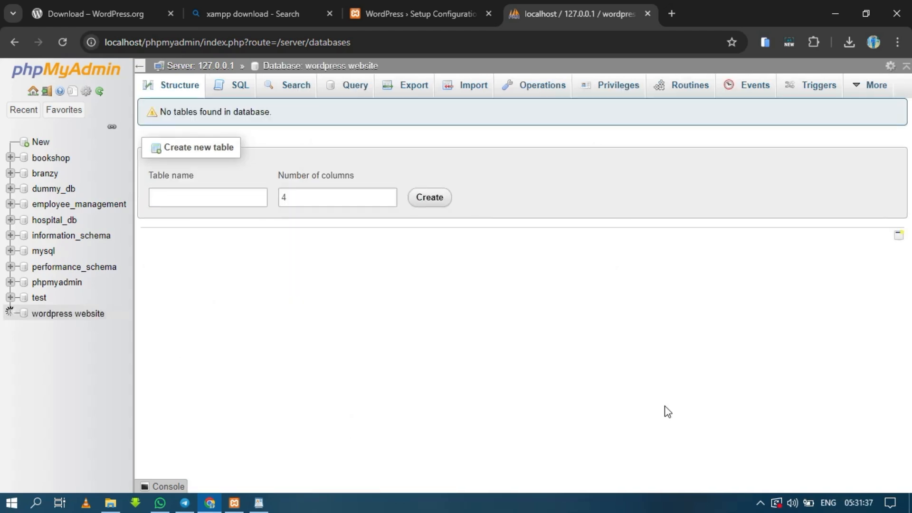
Switch to WordPad and enter "Wordpress website" after the "Database name:" label
{"action": "left_click", "coordinate": [259, 503]}
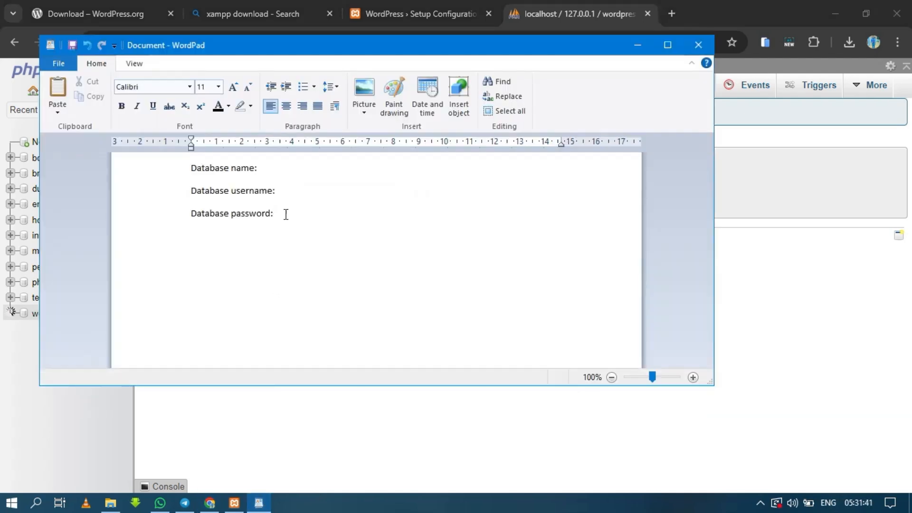
{"action": "left_click", "coordinate": [275, 171]}
{"action": "type", "text": "W"}
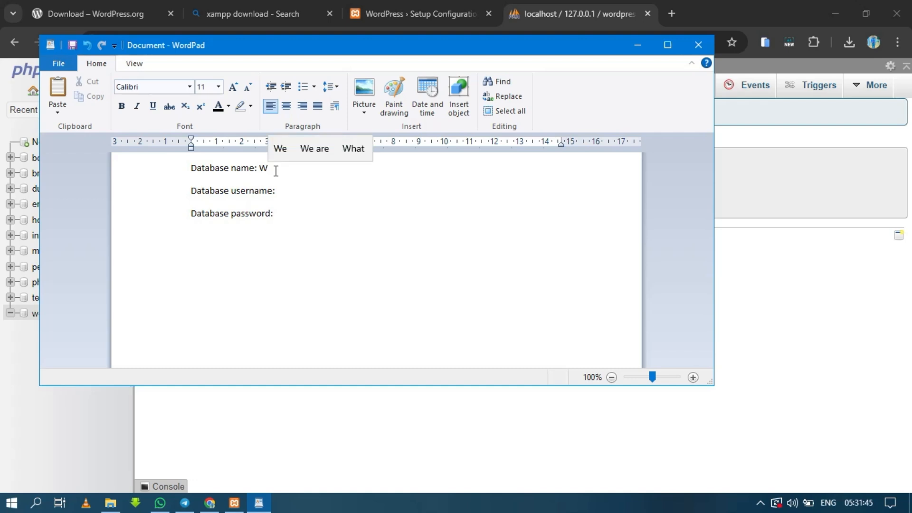
{"action": "type", "text": "ord"}
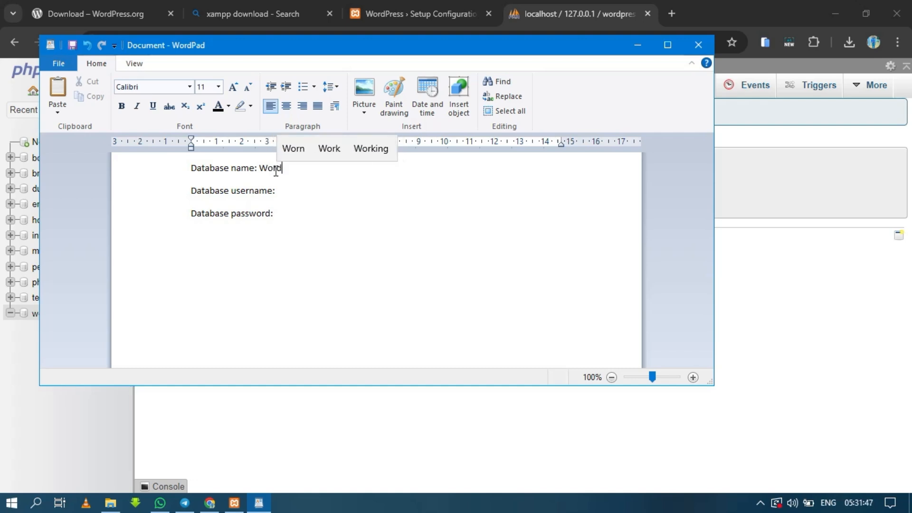
{"action": "type", "text": "press "}
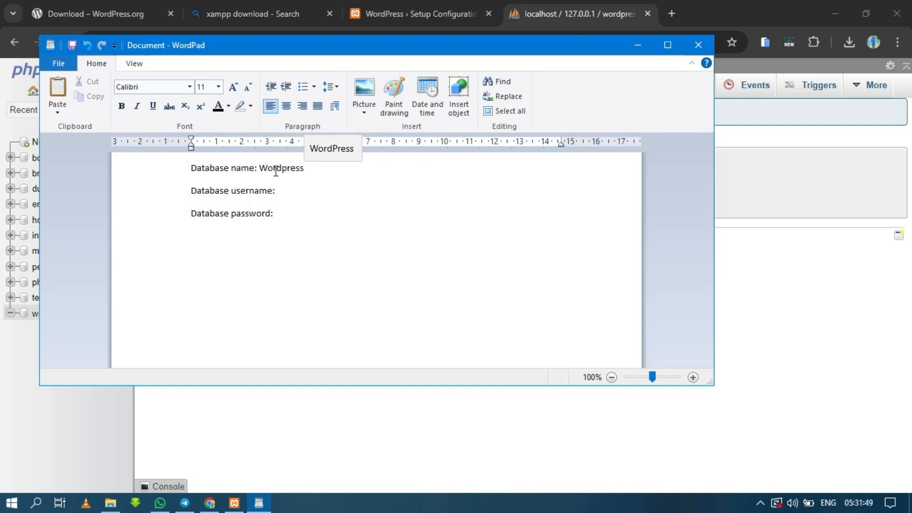
{"action": "type", "text": "we"}
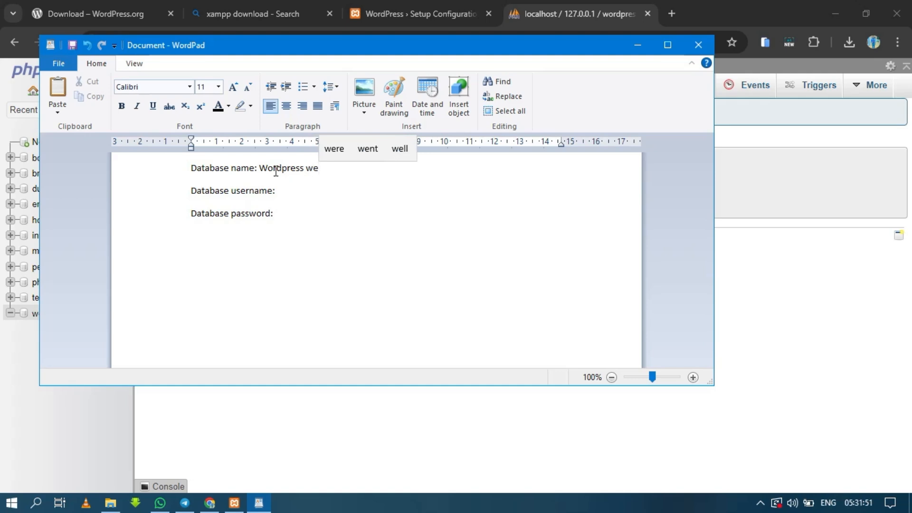
{"action": "type", "text": "bsite"}
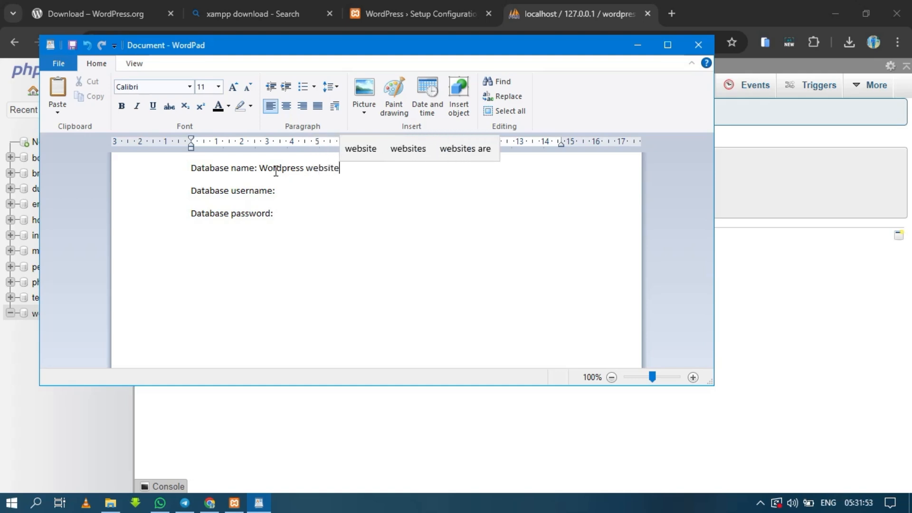
{"action": "left_click", "coordinate": [345, 224]}
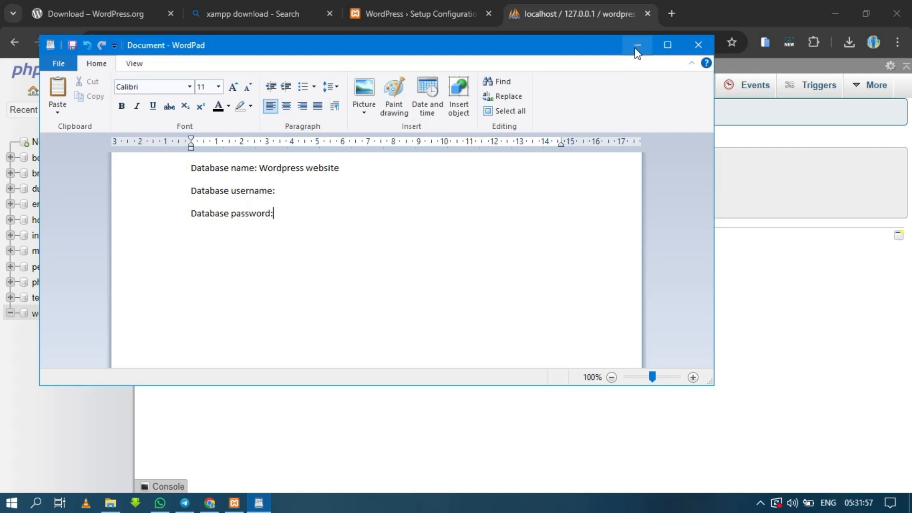
Switch back to phpMyAdmin in Chrome and open the new user account form from the "wordpress website" database's privileges
{"action": "left_click", "coordinate": [636, 45]}
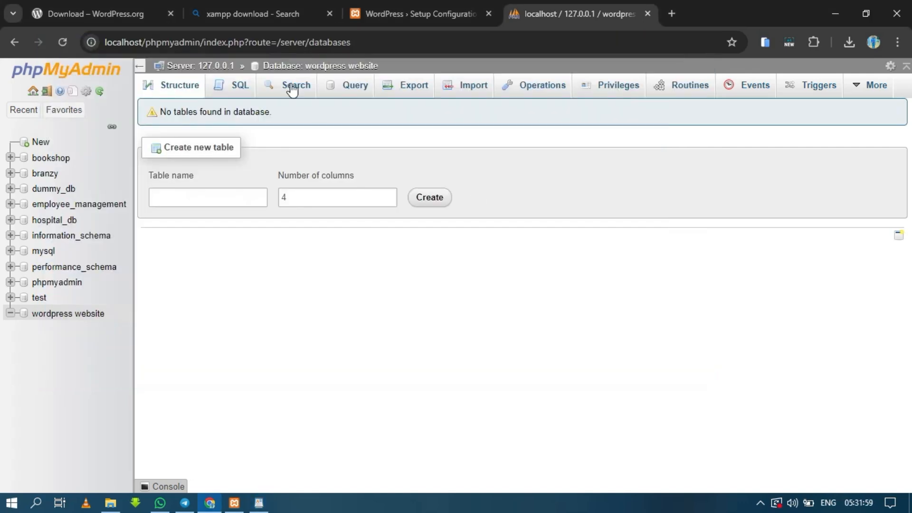
{"action": "left_click", "coordinate": [618, 86]}
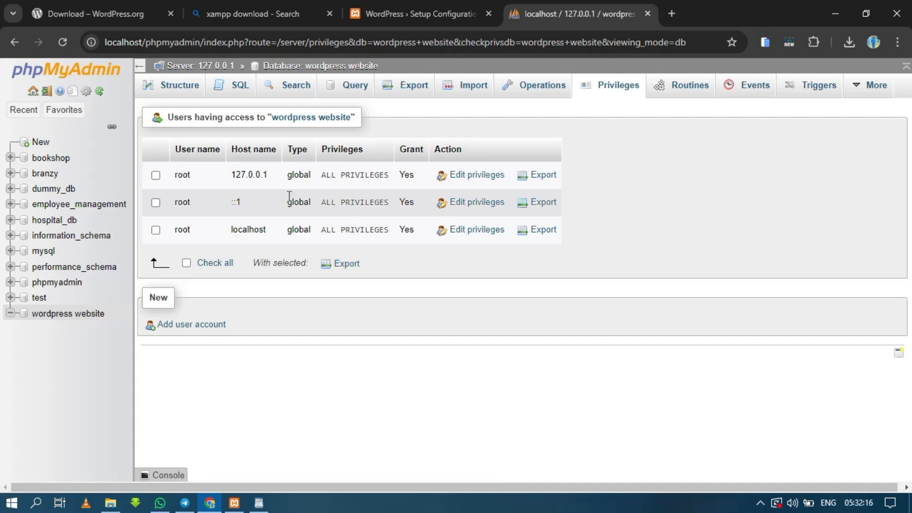
{"action": "left_click", "coordinate": [192, 329]}
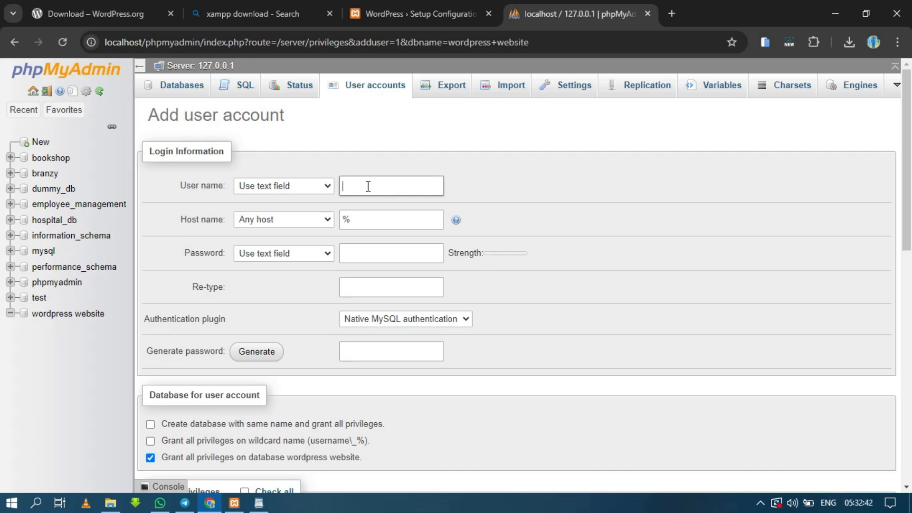
Set the new account's user name to "brc-tech" and its host name to Local
{"action": "type", "text": "brc-tech"}
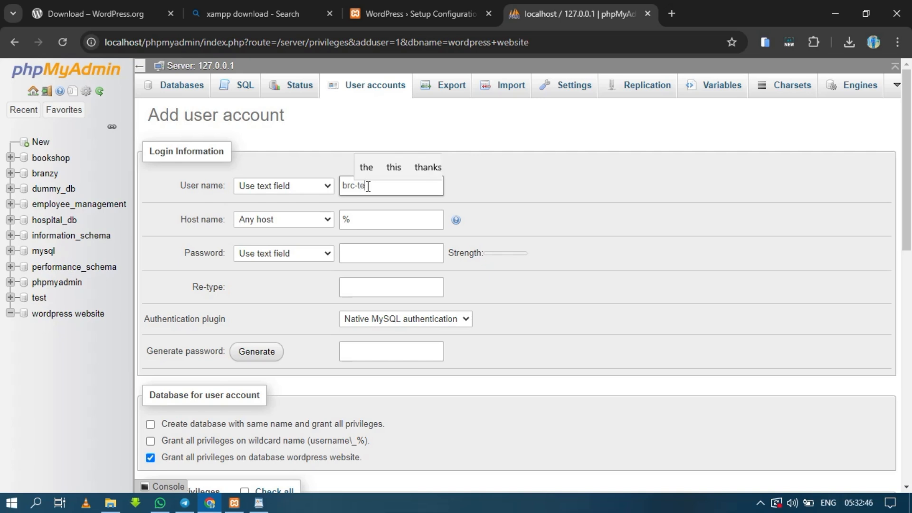
{"action": "left_click", "coordinate": [376, 216]}
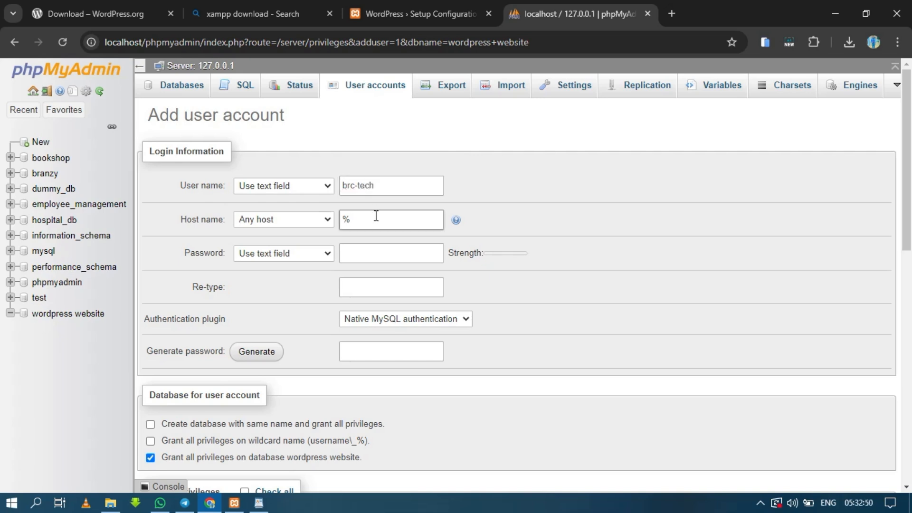
{"action": "left_click", "coordinate": [327, 220]}
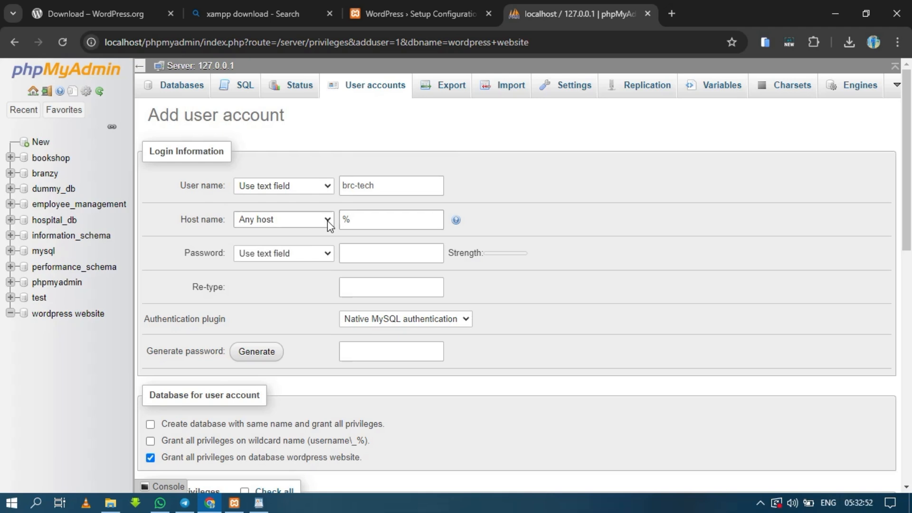
{"action": "left_click", "coordinate": [305, 245]}
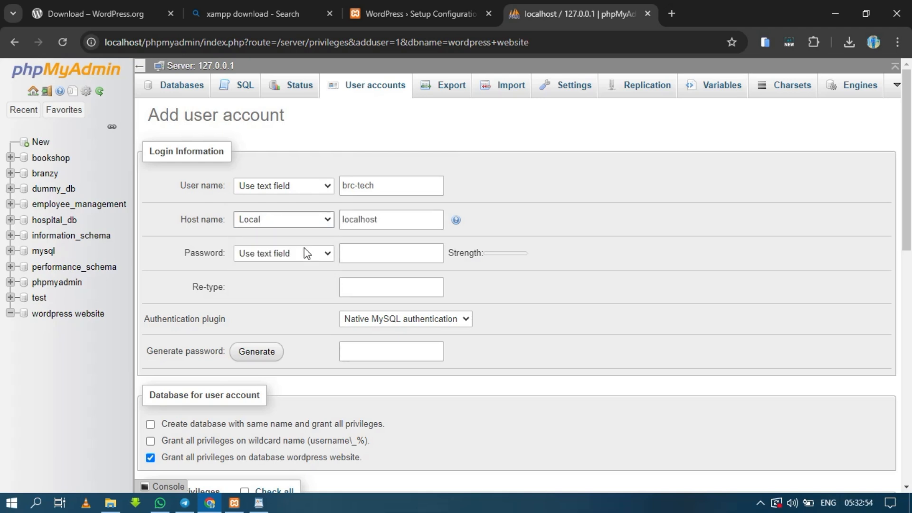
Fill the new account's password fields with a generated password and copy that password
{"action": "left_click", "coordinate": [341, 256]}
{"action": "left_click", "coordinate": [256, 351]}
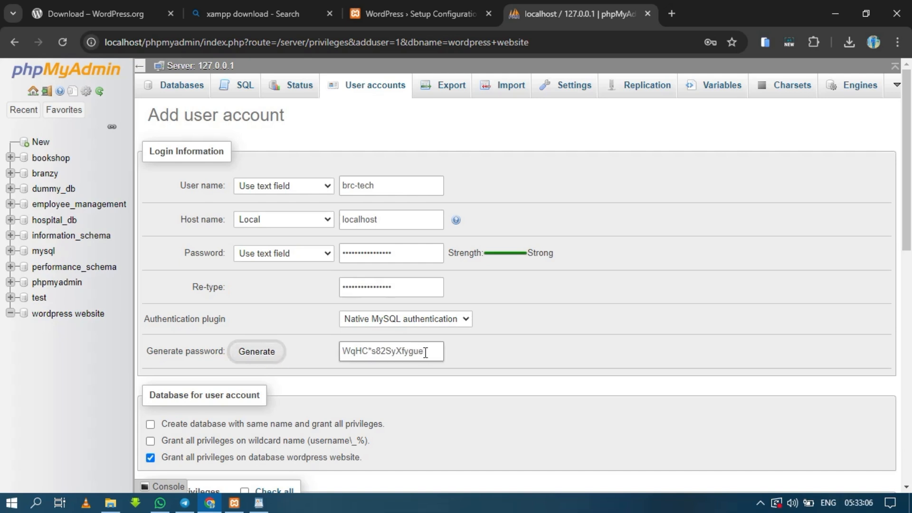
{"action": "key", "text": "ctrl+shift+Left"}
{"action": "key", "text": "ctrl+shift+Left"}
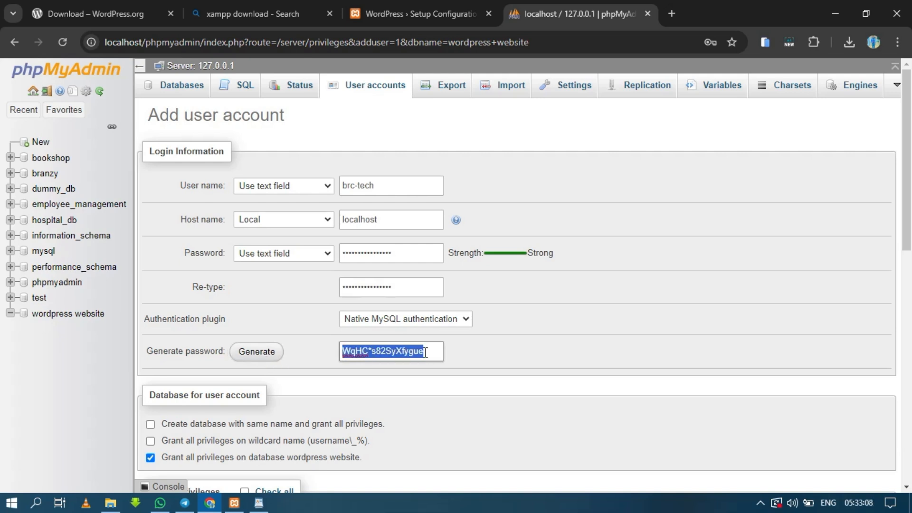
{"action": "left_click", "coordinate": [425, 352]}
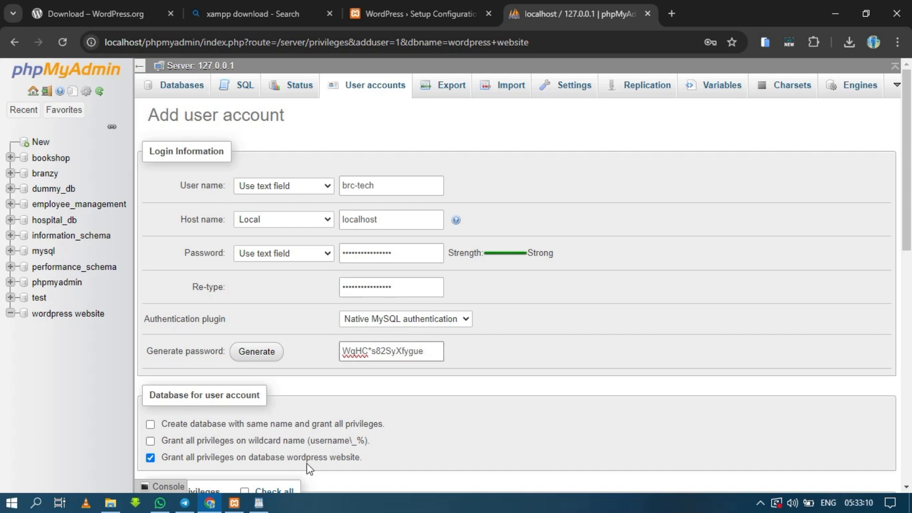
Switch to WordPad and paste the generated account password after the "Database password:" label
{"action": "left_click", "coordinate": [259, 503]}
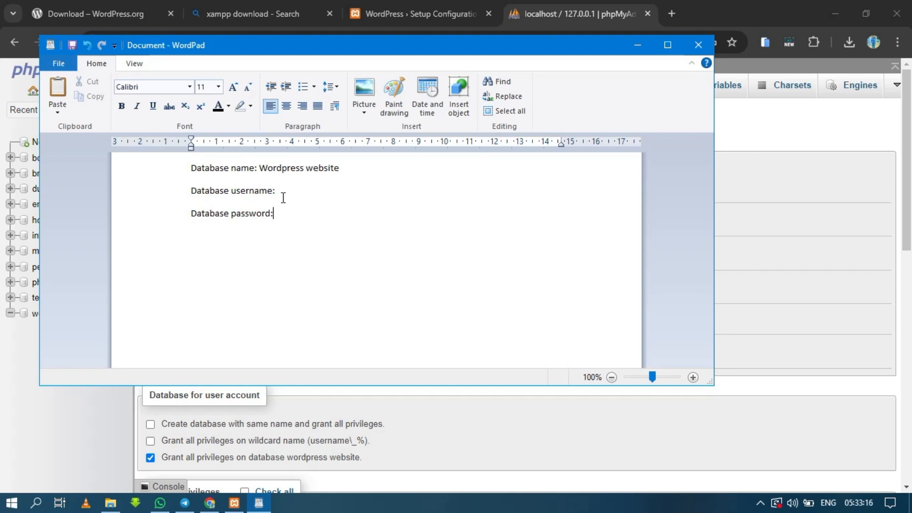
{"action": "left_click", "coordinate": [283, 192]}
{"action": "left_click", "coordinate": [281, 207]}
{"action": "key", "text": "ctrl+v"}
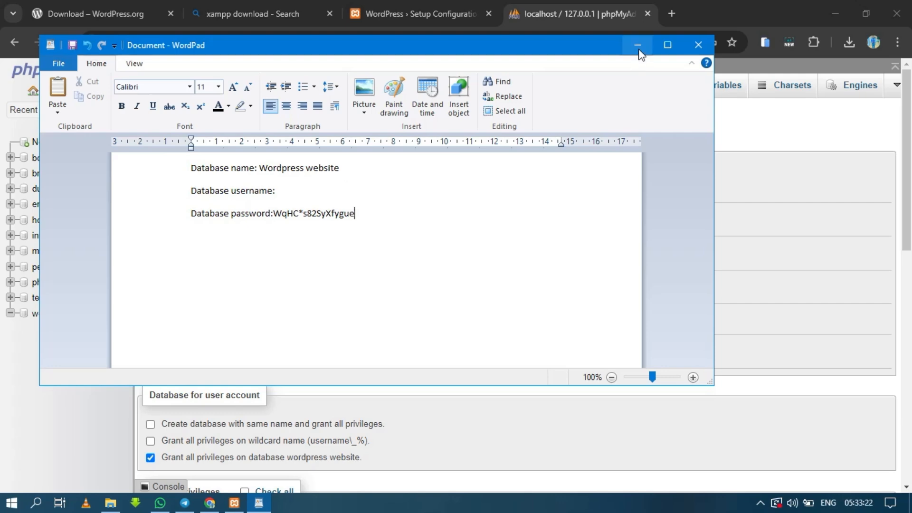
Switch back to Chrome, grant the new account all global privileges and create it
{"action": "left_click", "coordinate": [638, 50]}
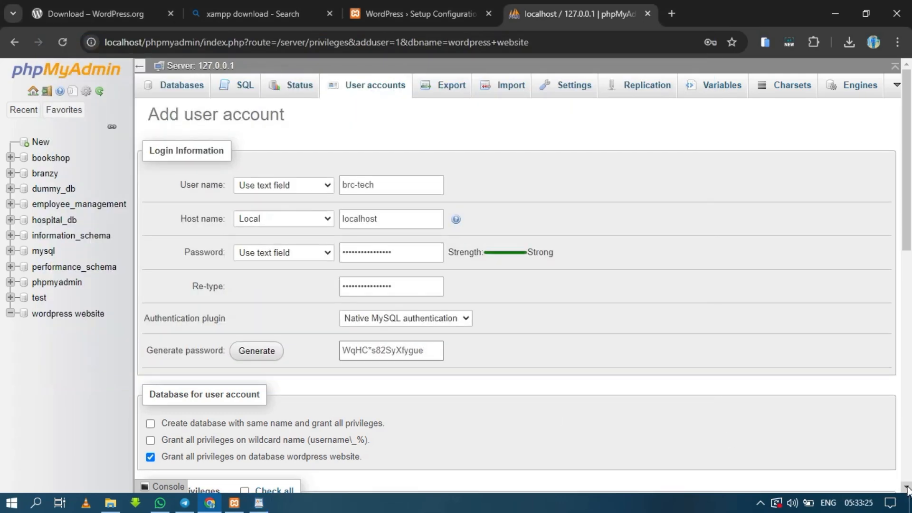
{"action": "scroll", "coordinate": [907, 489], "scroll_direction": "down", "scroll_amount": 5}
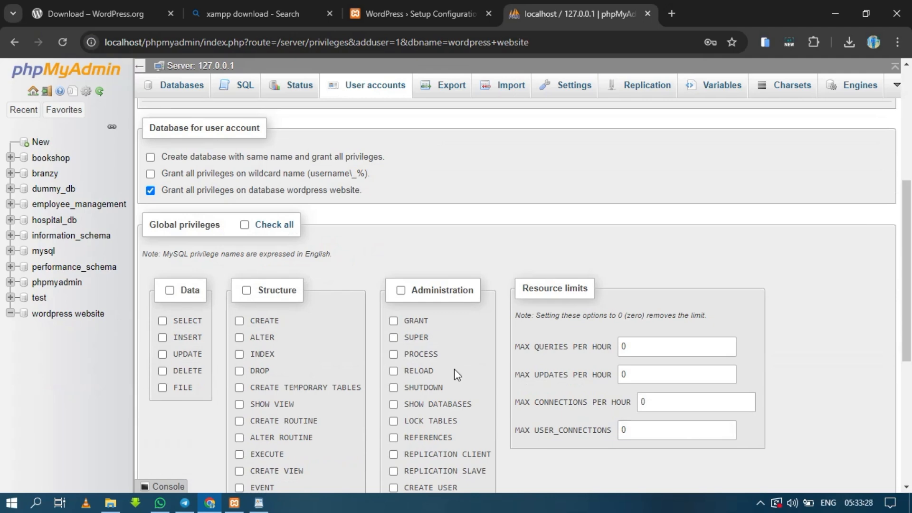
{"action": "left_click", "coordinate": [244, 225]}
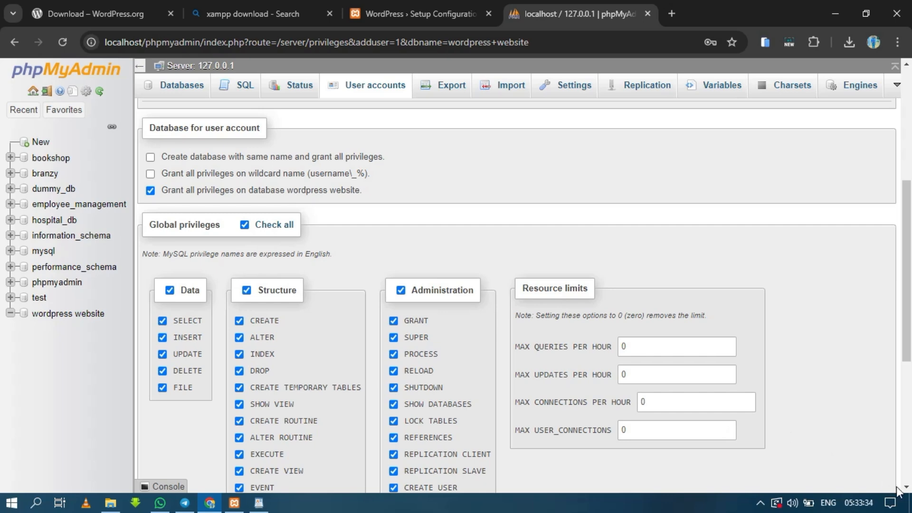
{"action": "scroll", "coordinate": [906, 489], "scroll_direction": "down", "scroll_amount": 4}
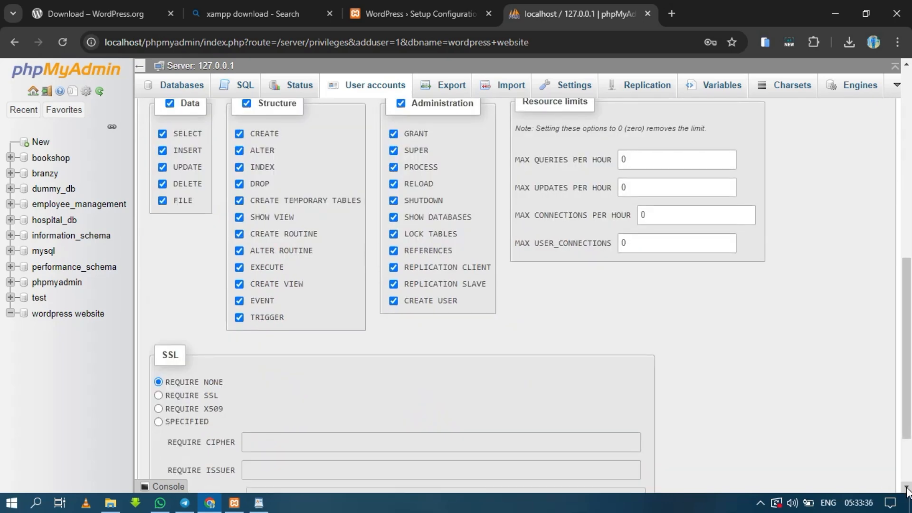
{"action": "scroll", "coordinate": [906, 489], "scroll_direction": "down", "scroll_amount": 2}
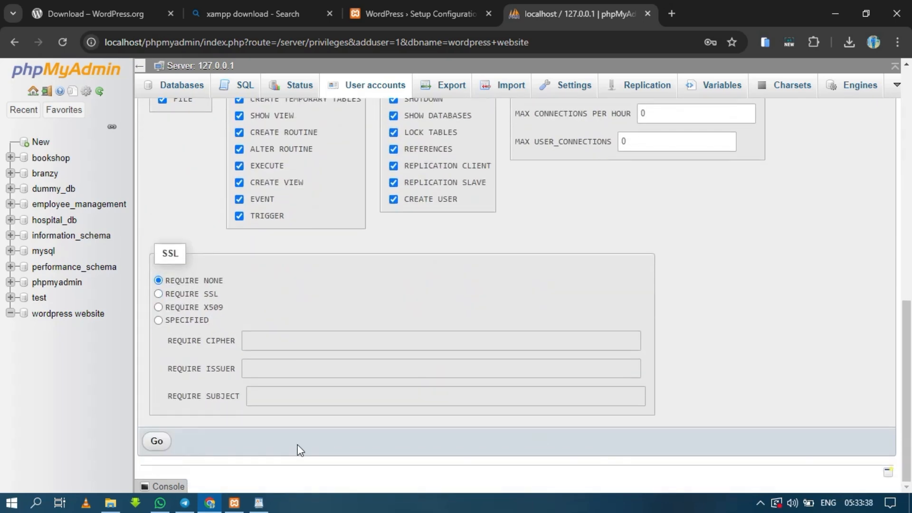
{"action": "left_click", "coordinate": [157, 443]}
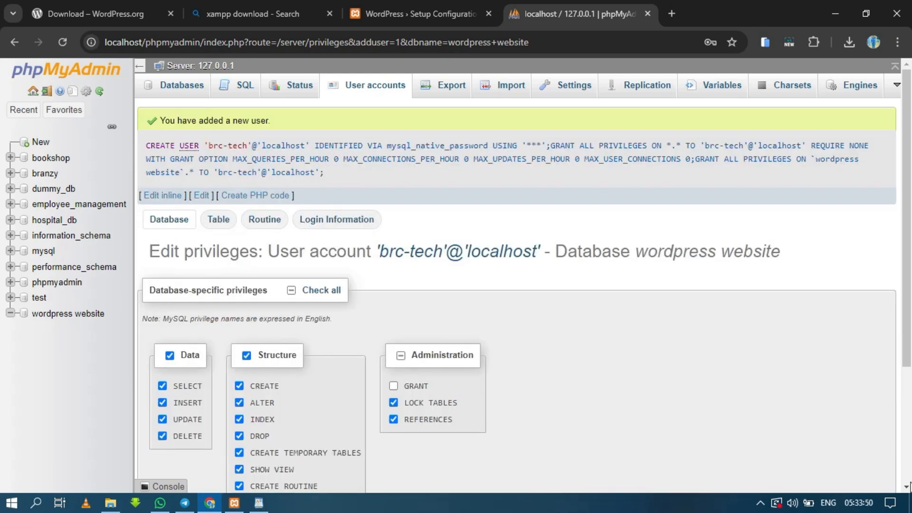
Return to the WordPress setup page and continue to the database connection details form
{"action": "left_click", "coordinate": [906, 486]}
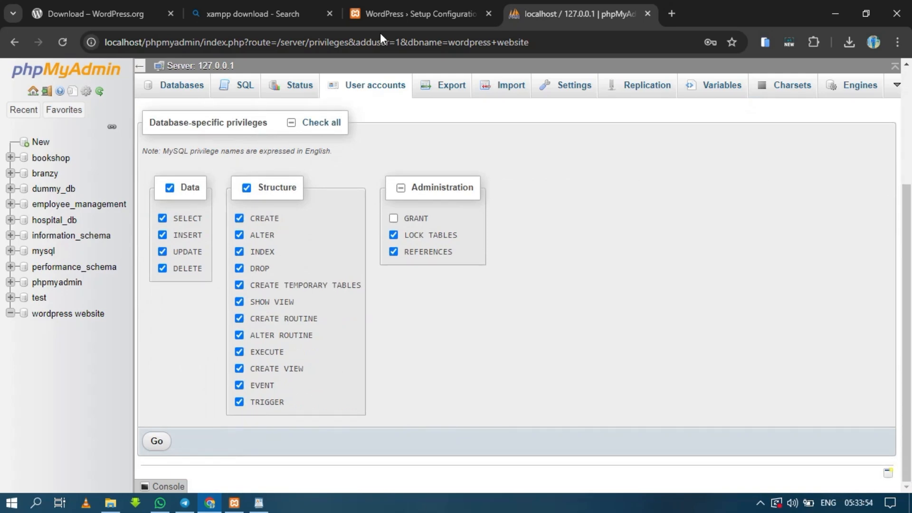
{"action": "left_click", "coordinate": [413, 9]}
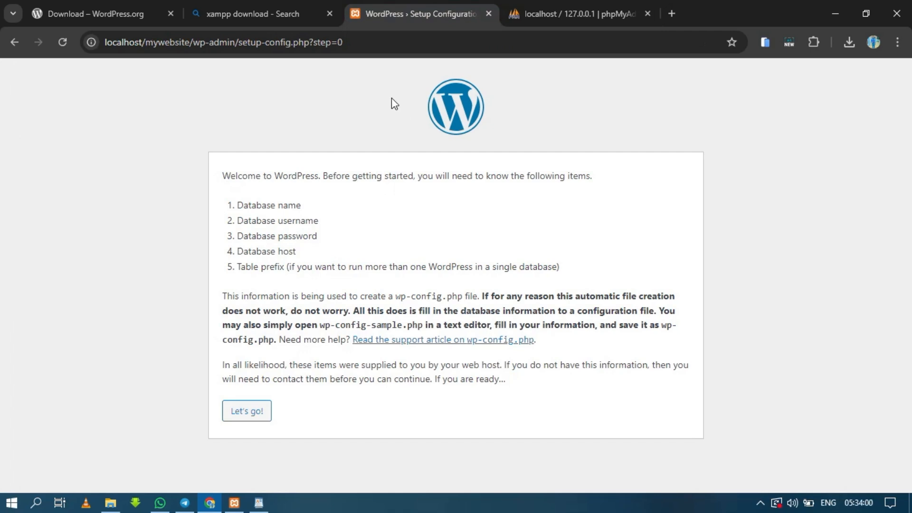
{"action": "left_click", "coordinate": [554, 8]}
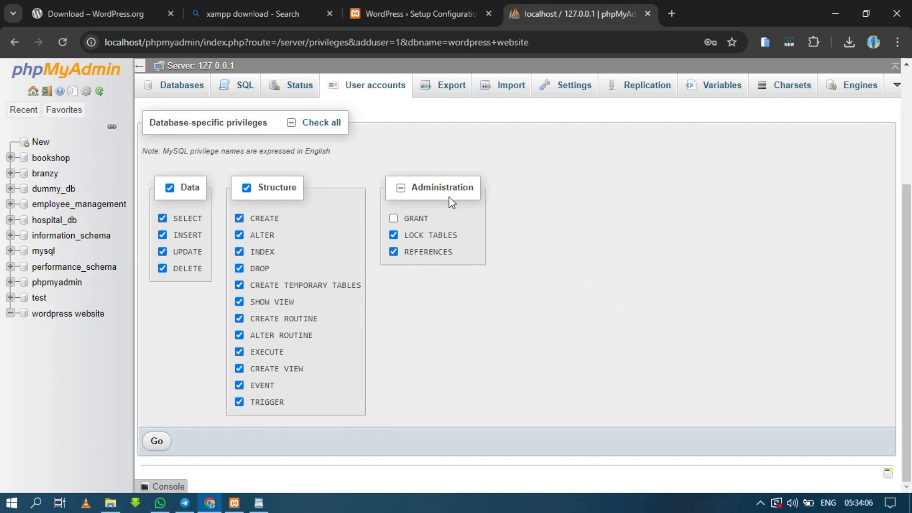
{"action": "left_click", "coordinate": [431, 17]}
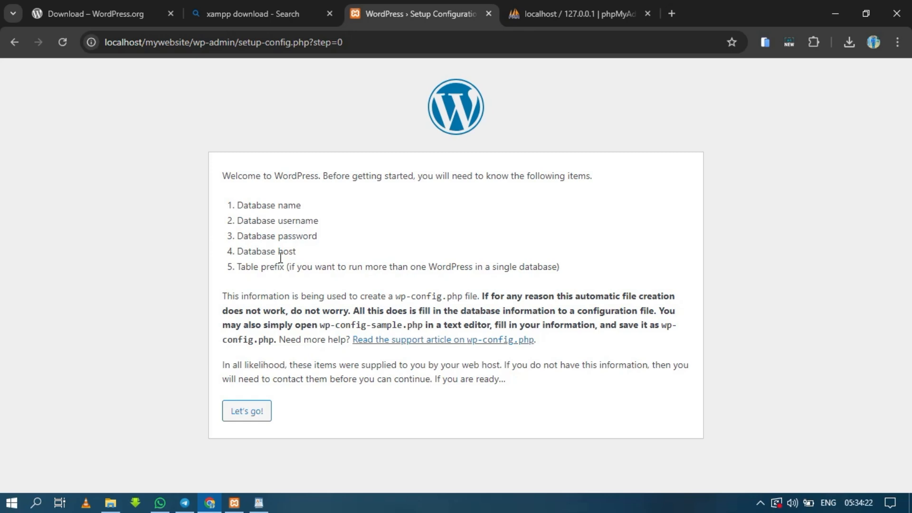
{"action": "left_click", "coordinate": [258, 417]}
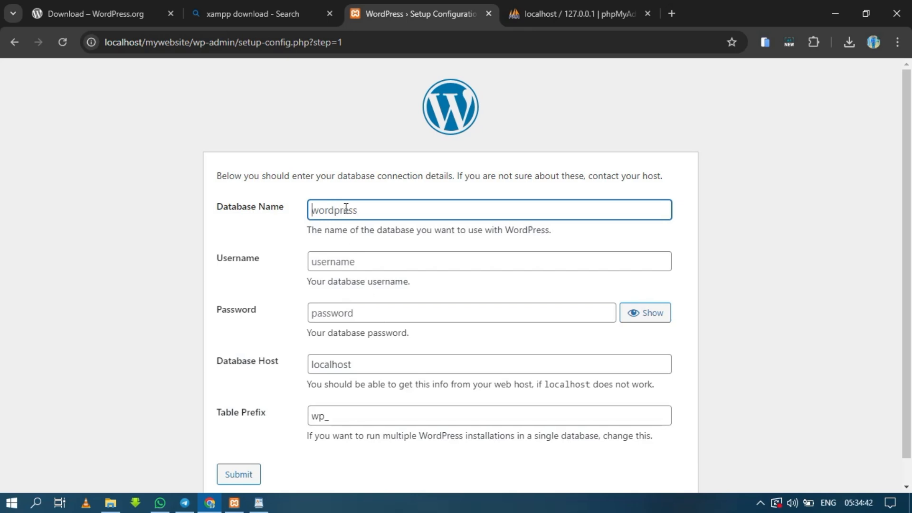
Copy "Wordpress website" from the WordPad document into the Database Name field of the WordPress setup form
{"action": "left_click", "coordinate": [258, 504]}
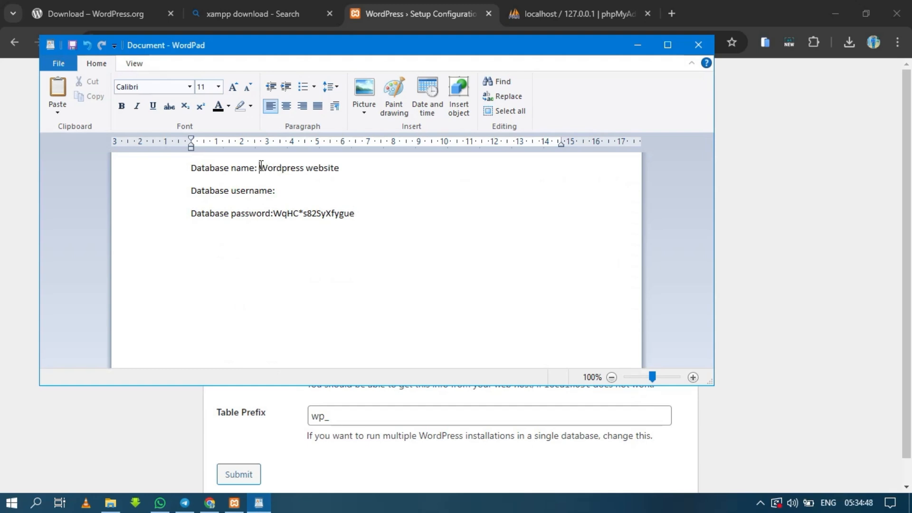
{"action": "left_click_drag", "start_coordinate": [261, 165], "coordinate": [340, 164]}
{"action": "key", "text": "ctrl+c"}
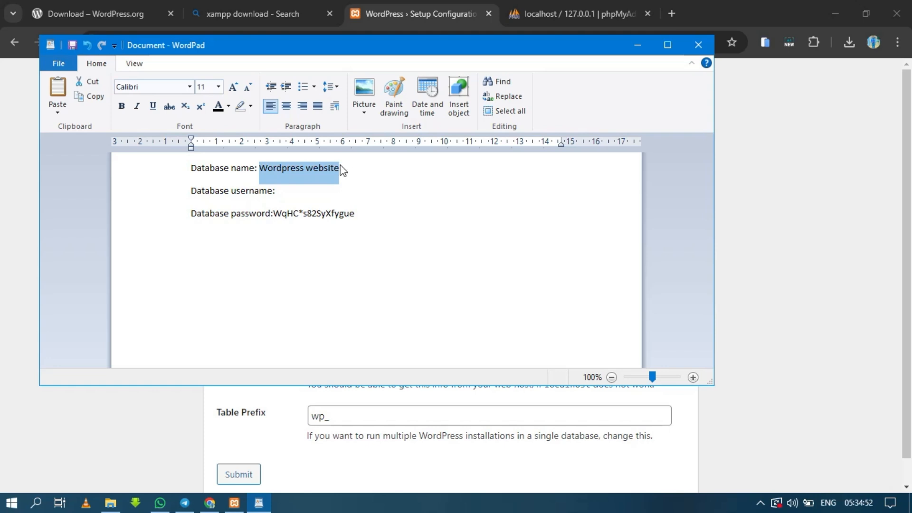
{"action": "left_click", "coordinate": [356, 177]}
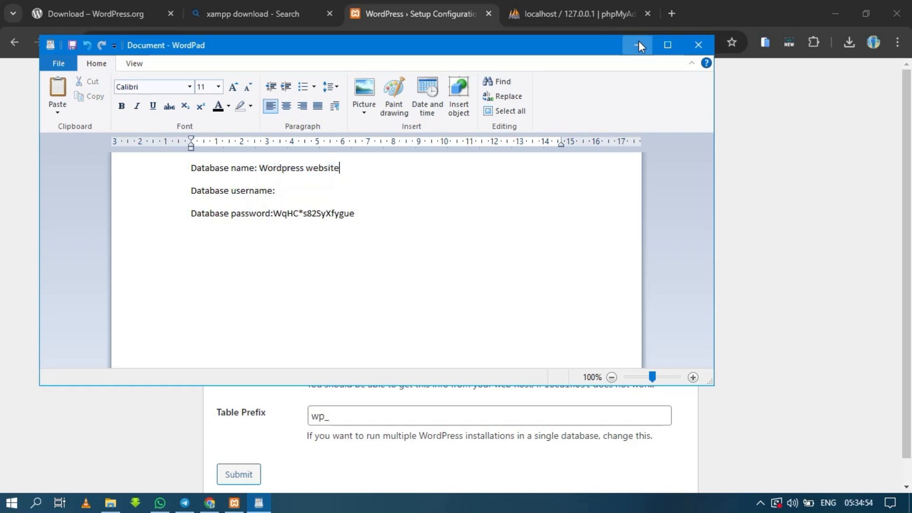
{"action": "left_click", "coordinate": [638, 44]}
{"action": "left_click", "coordinate": [370, 207]}
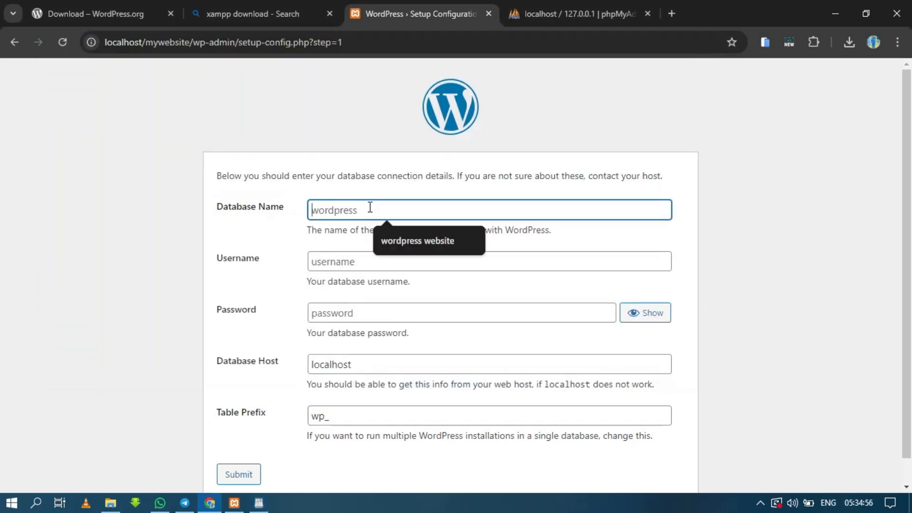
{"action": "key", "text": "ctrl+v"}
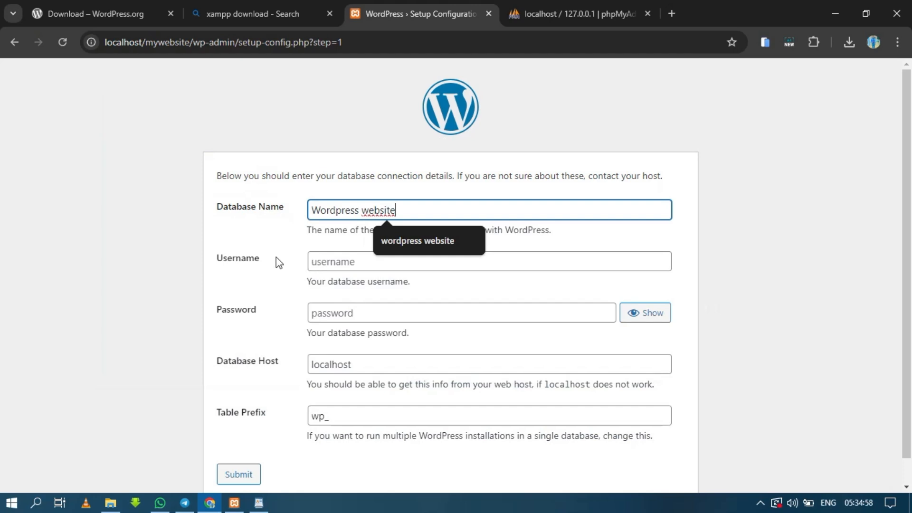
Check the WordPad notes and enter "brc-tech" as the database username in the WordPress setup form
{"action": "left_click", "coordinate": [338, 263]}
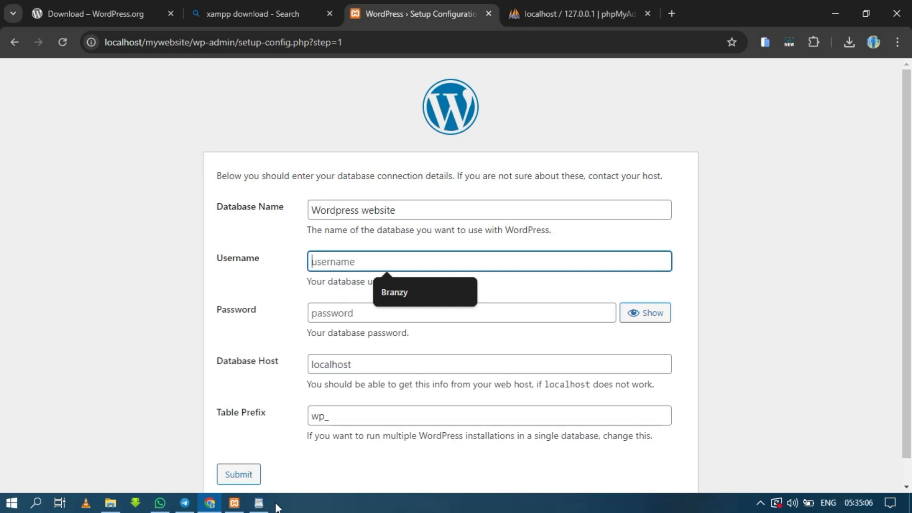
{"action": "left_click", "coordinate": [258, 504]}
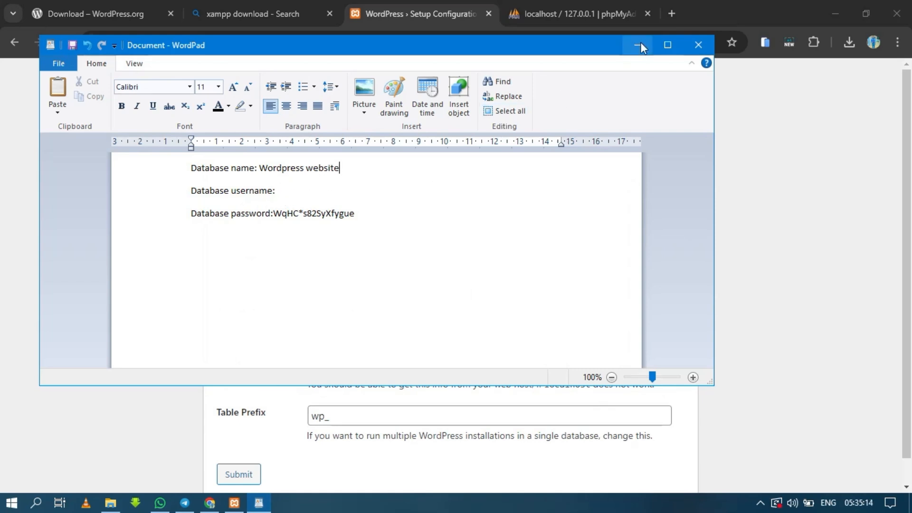
{"action": "left_click", "coordinate": [638, 44]}
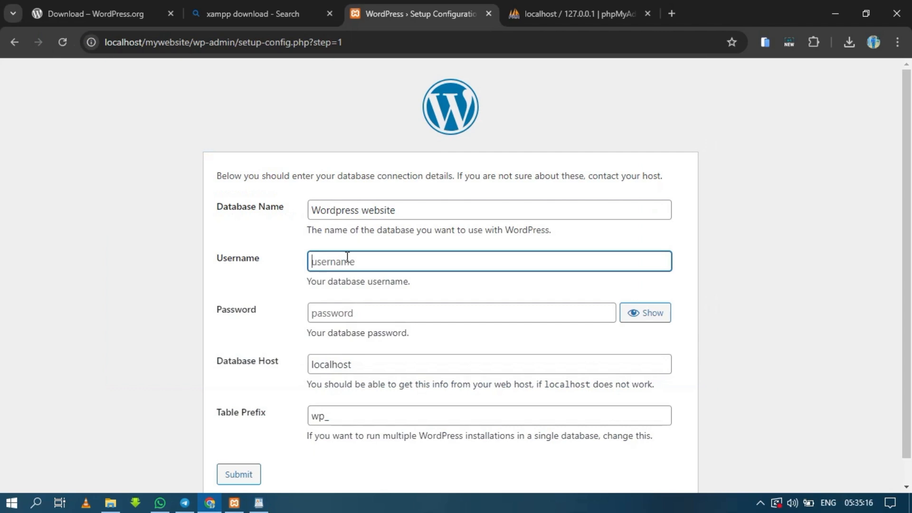
{"action": "type", "text": "brc-tech"}
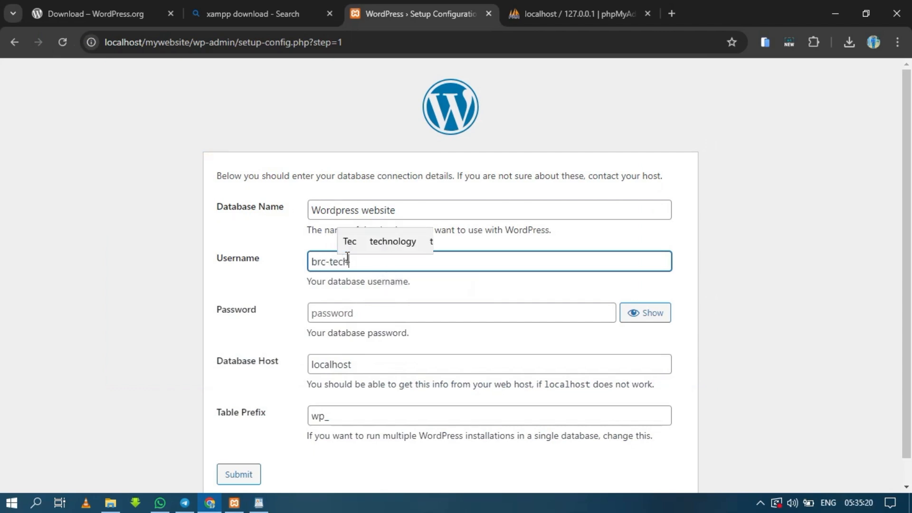
Copy the database password from the WordPad notes into the Password field of the WordPress setup form
{"action": "left_click", "coordinate": [339, 312]}
{"action": "left_click", "coordinate": [259, 503]}
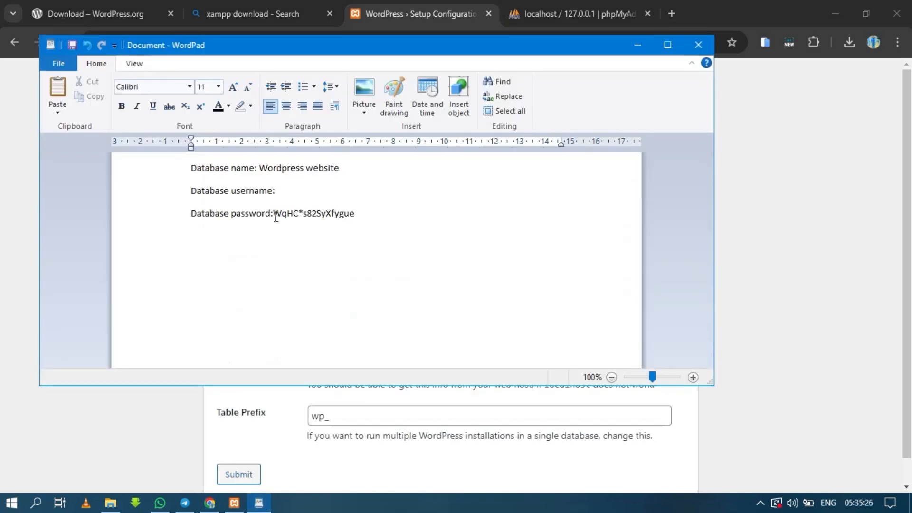
{"action": "left_click", "coordinate": [274, 215]}
{"action": "left_click_drag", "start_coordinate": [274, 215], "coordinate": [362, 209]}
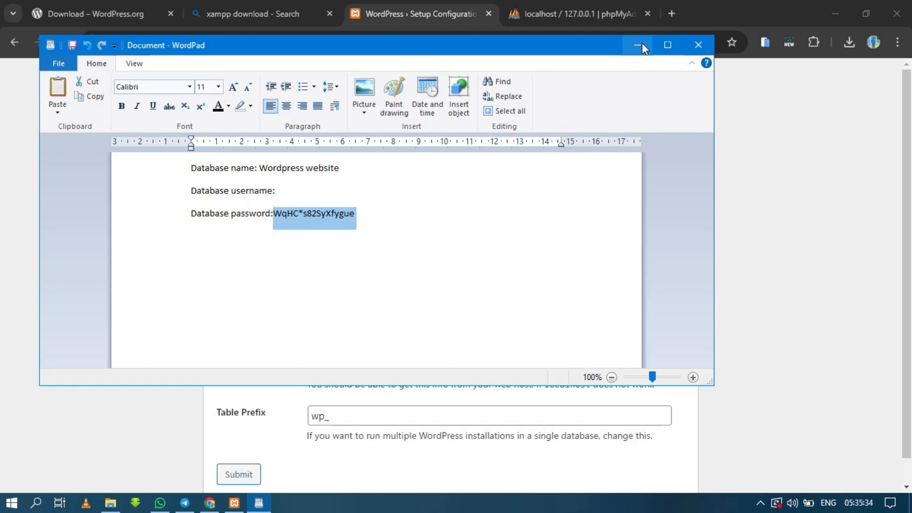
{"action": "left_click", "coordinate": [637, 45]}
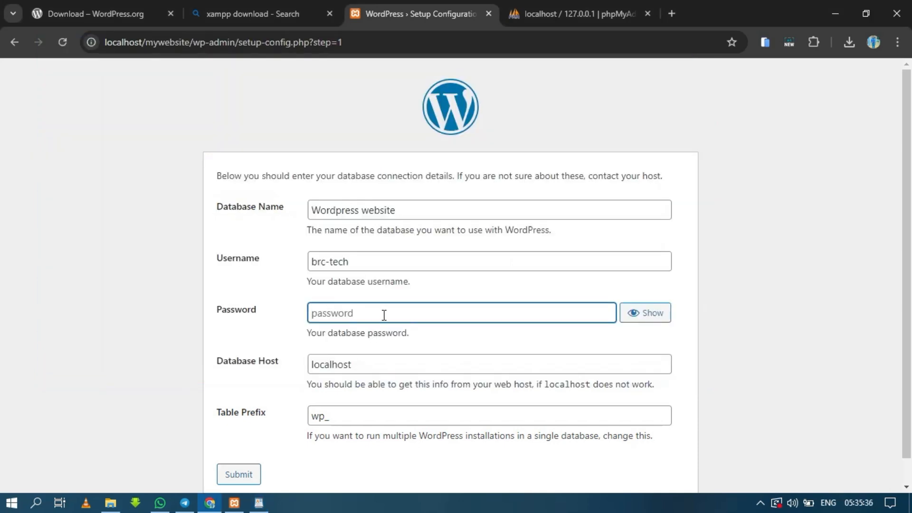
{"action": "key", "text": "ctrl+v"}
Replace the table prefix in the WordPress setup form with "azr_"
{"action": "double_click", "coordinate": [347, 421]}
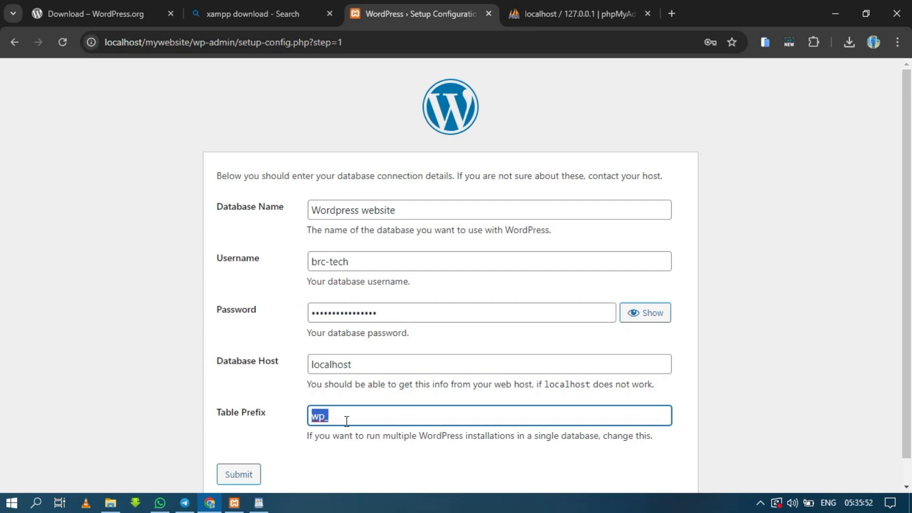
{"action": "key", "text": "BackSpace"}
{"action": "type", "text": "az"}
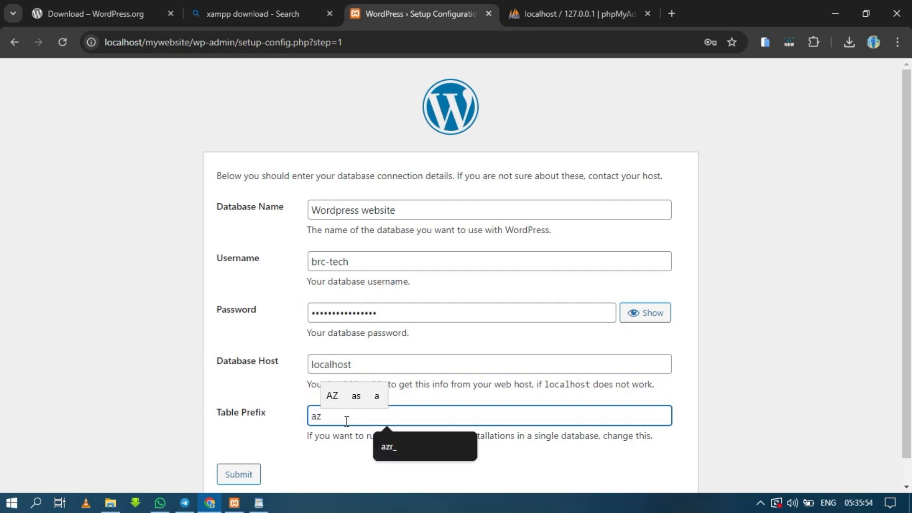
{"action": "type", "text": "_"}
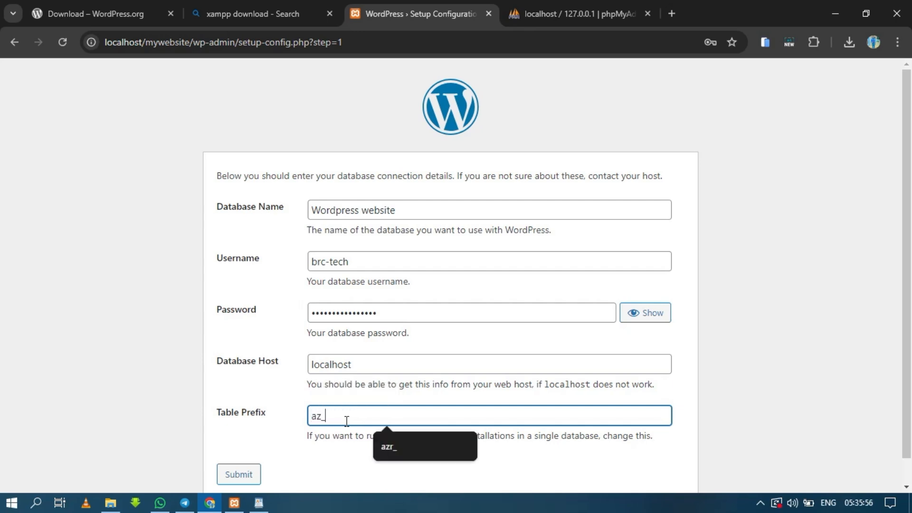
{"action": "left_click", "coordinate": [907, 486]}
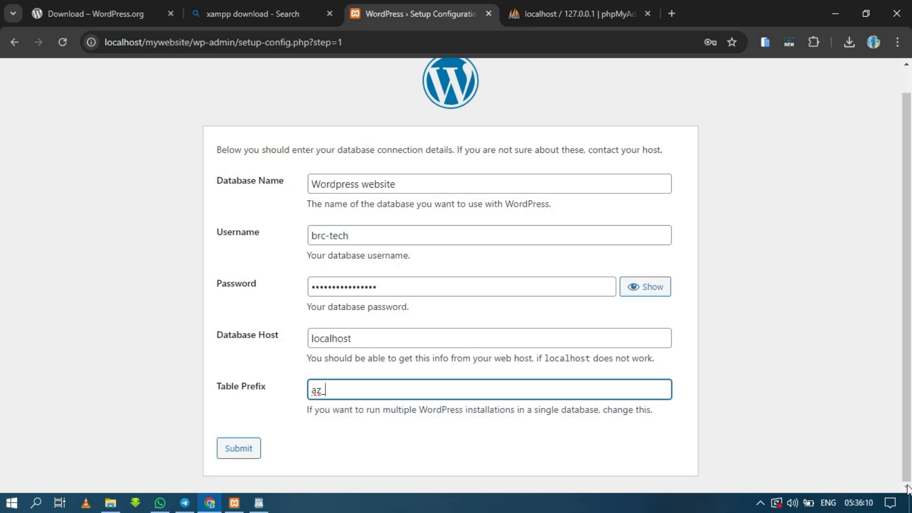
{"action": "left_click", "coordinate": [321, 390]}
{"action": "type", "text": "r_"}
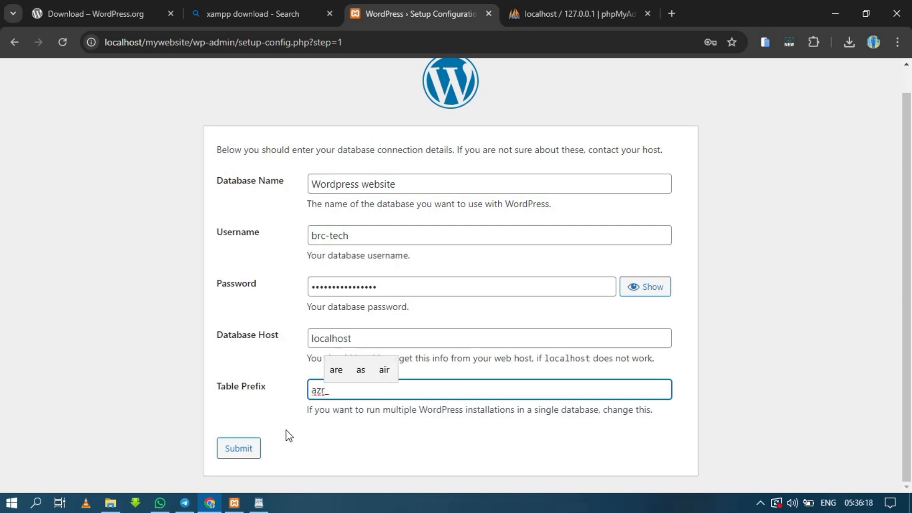
Submit the database connection details and run the WordPress installation to reach the site information form
{"action": "left_click", "coordinate": [244, 450]}
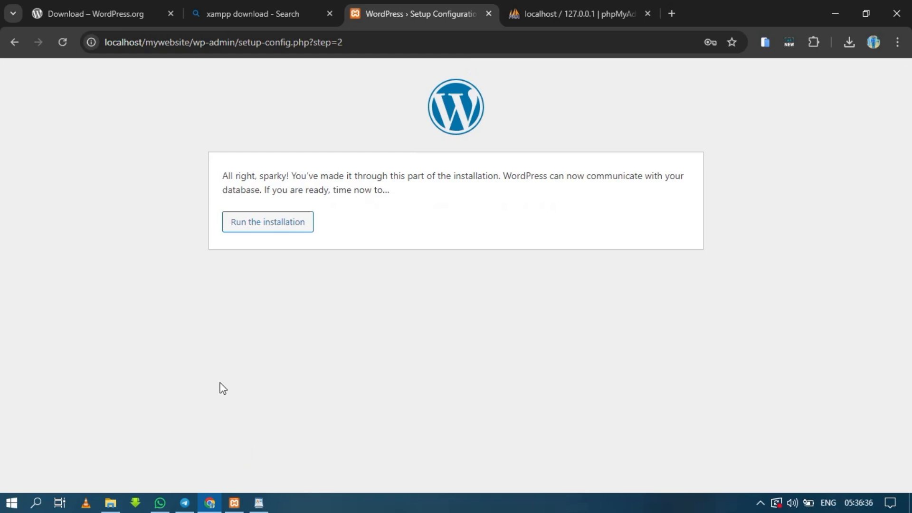
{"action": "left_click", "coordinate": [251, 231]}
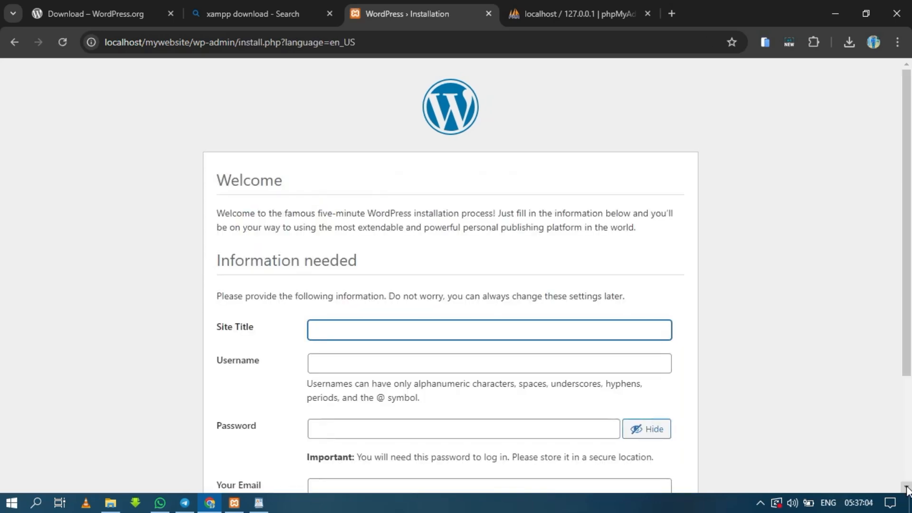
{"action": "scroll", "coordinate": [907, 489], "scroll_direction": "down", "scroll_amount": 3}
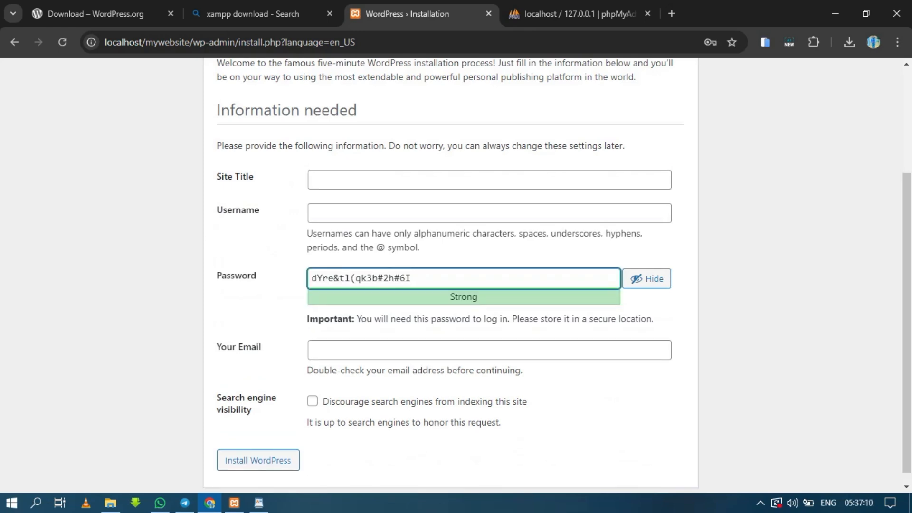
Switch to the WordPad notes and add a line reading "wordpress" below the database password
{"action": "left_click", "coordinate": [258, 502]}
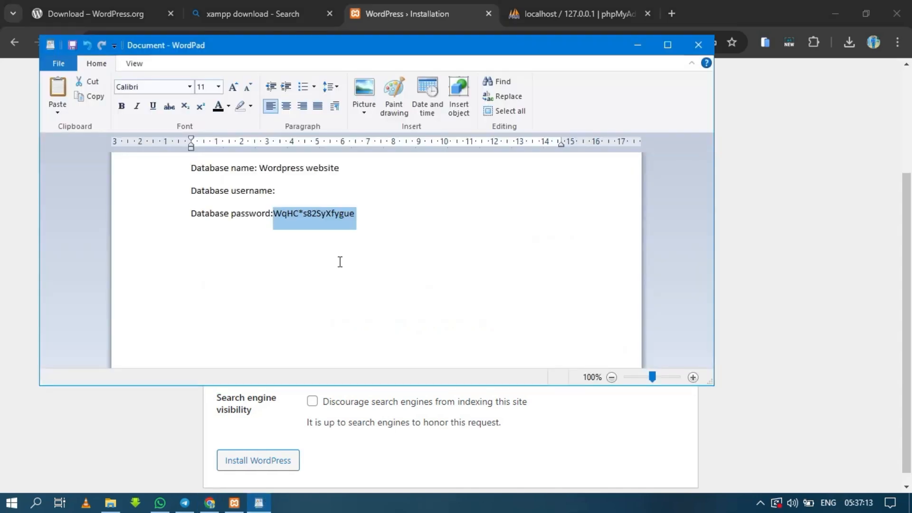
{"action": "left_click", "coordinate": [367, 235]}
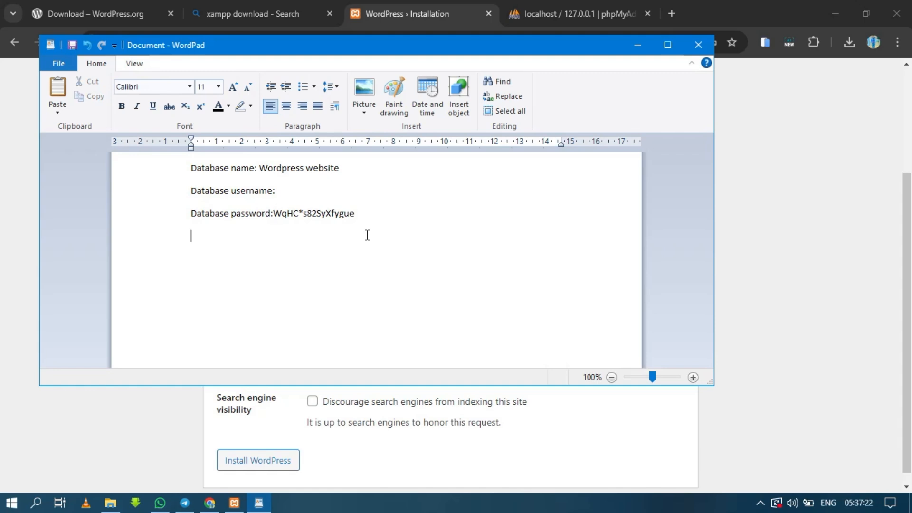
{"action": "type", "text": "wor"}
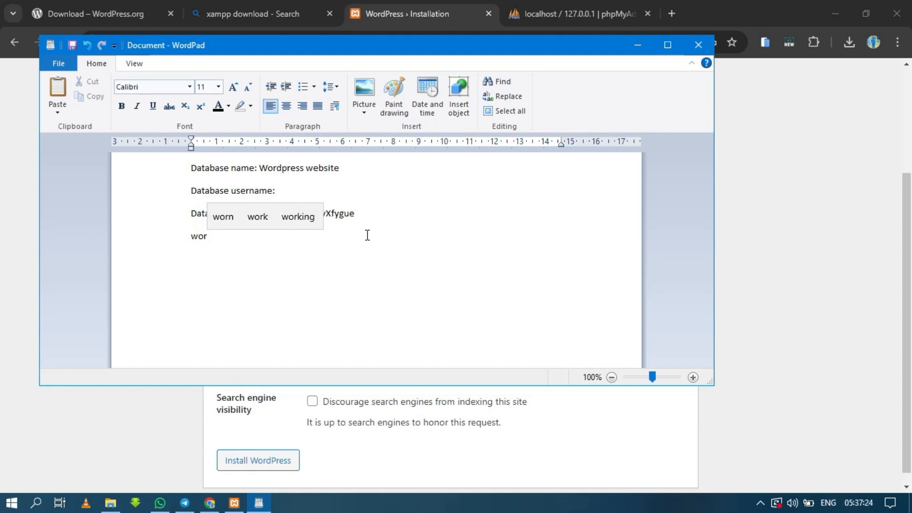
{"action": "type", "text": "dpress"}
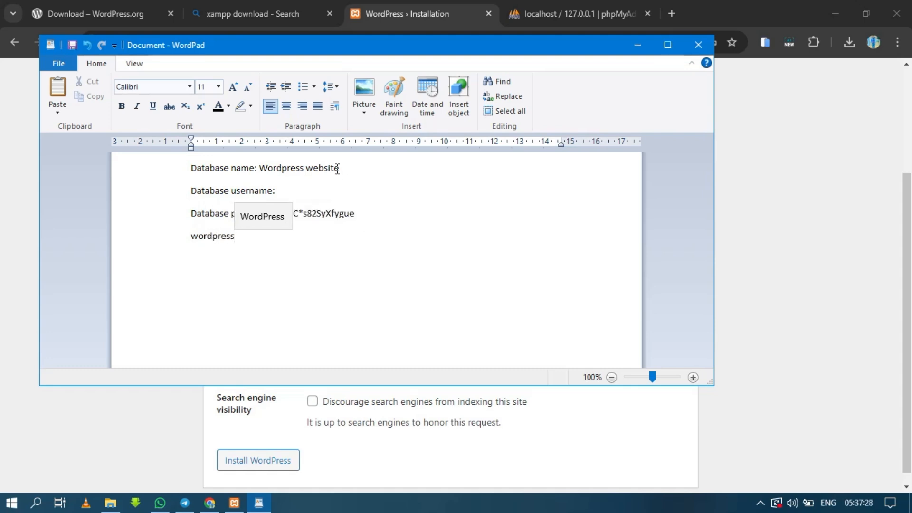
Insert a heading line reading "database" above the database name in the WordPad notes
{"action": "left_click", "coordinate": [190, 168]}
{"action": "key", "text": "Return"}
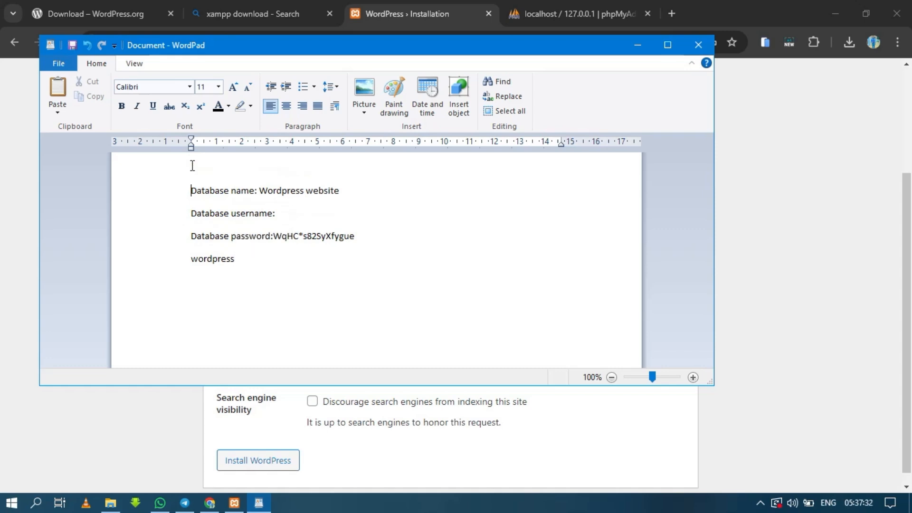
{"action": "left_click", "coordinate": [194, 164]}
{"action": "type", "text": "data"}
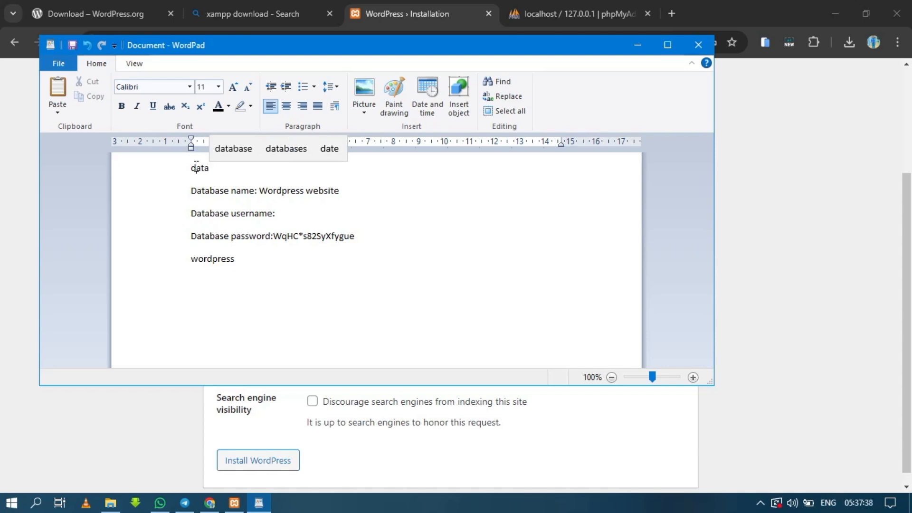
{"action": "double_click", "coordinate": [196, 168]}
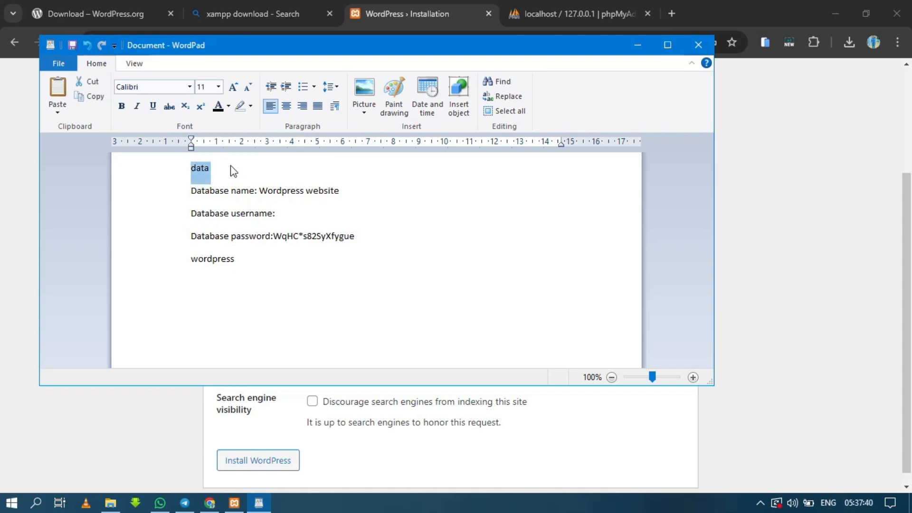
{"action": "left_click", "coordinate": [233, 171]}
{"action": "type", "text": "b"}
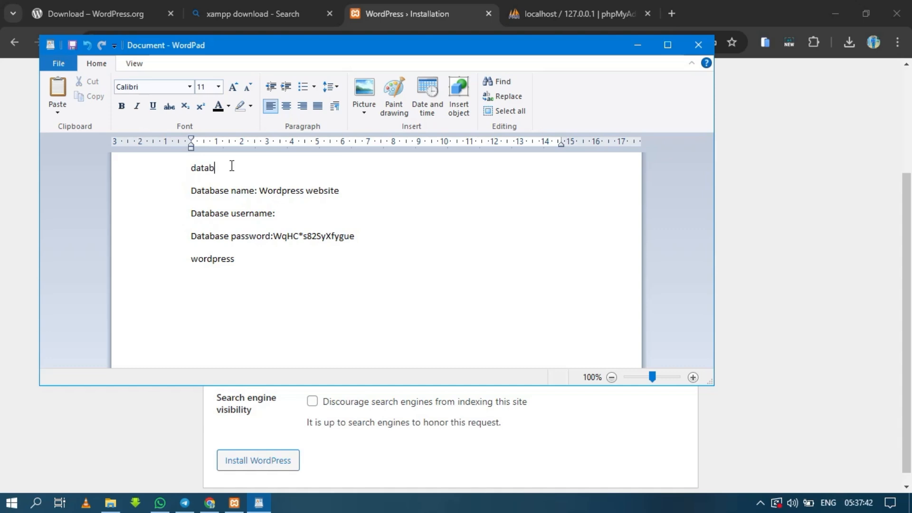
{"action": "key", "text": "BackSpace"}
{"action": "type", "text": "ase"}
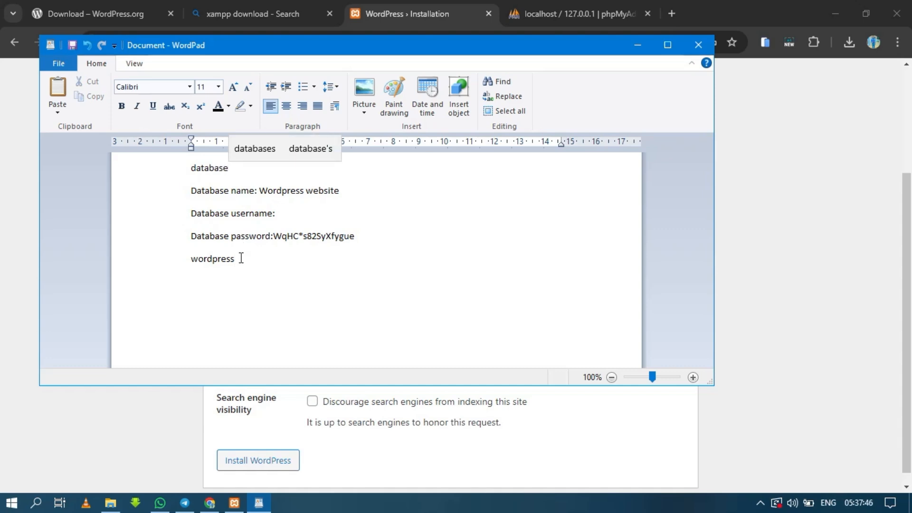
{"action": "key", "text": "Return"}
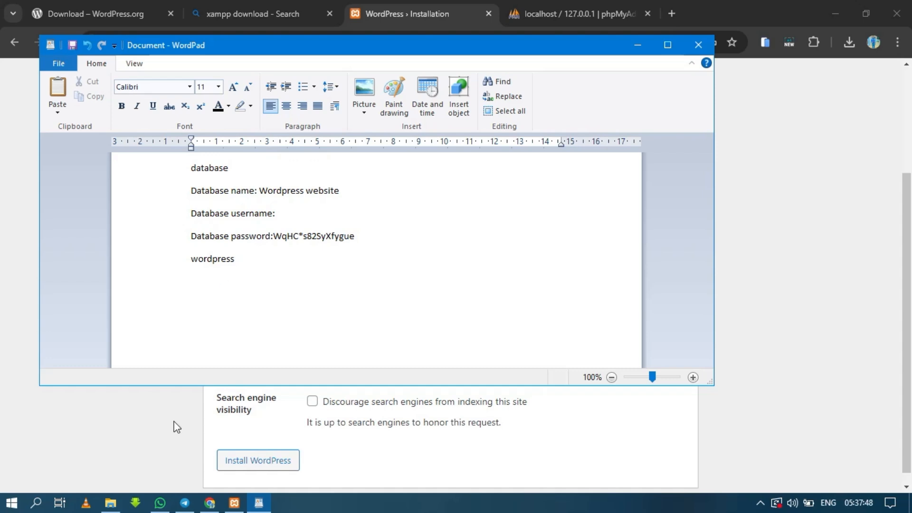
Return to Chrome and enter "brc-tech" as the site username in the WordPress installation form
{"action": "left_click", "coordinate": [209, 500]}
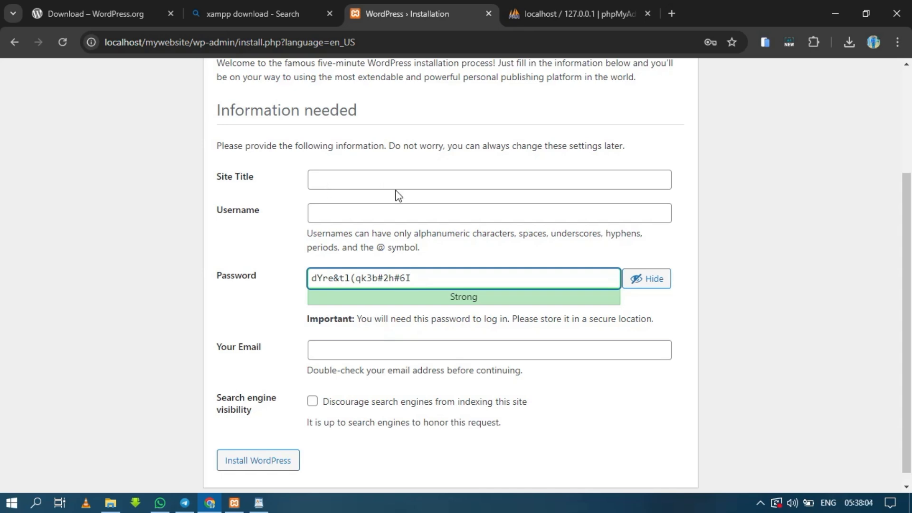
{"action": "left_click", "coordinate": [348, 209]}
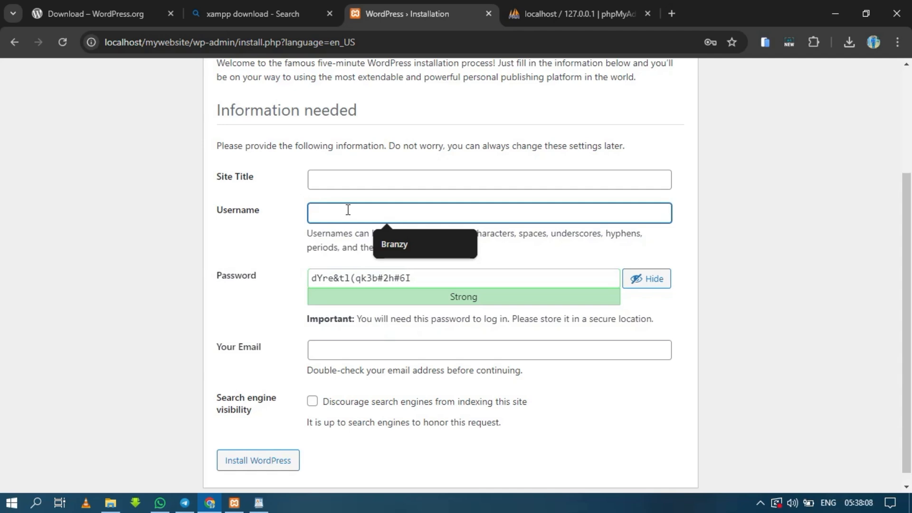
{"action": "type", "text": "brc"}
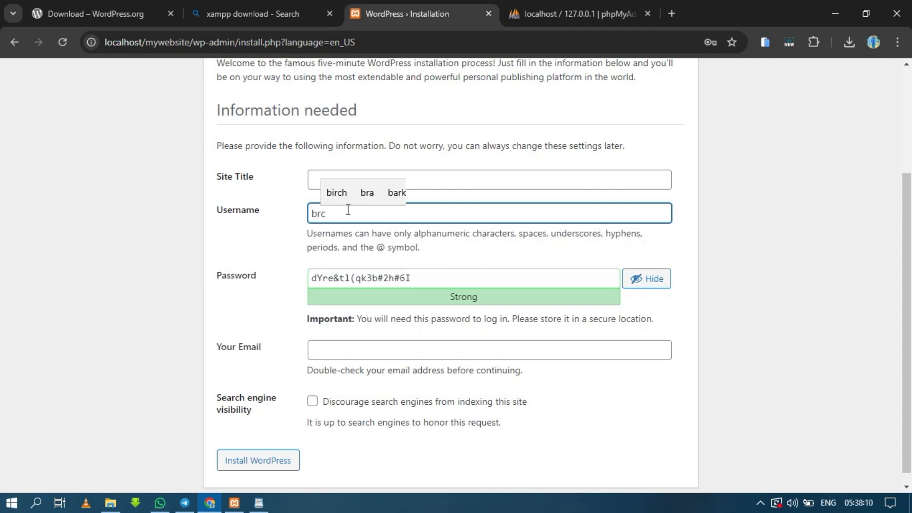
{"action": "type", "text": "-tech"}
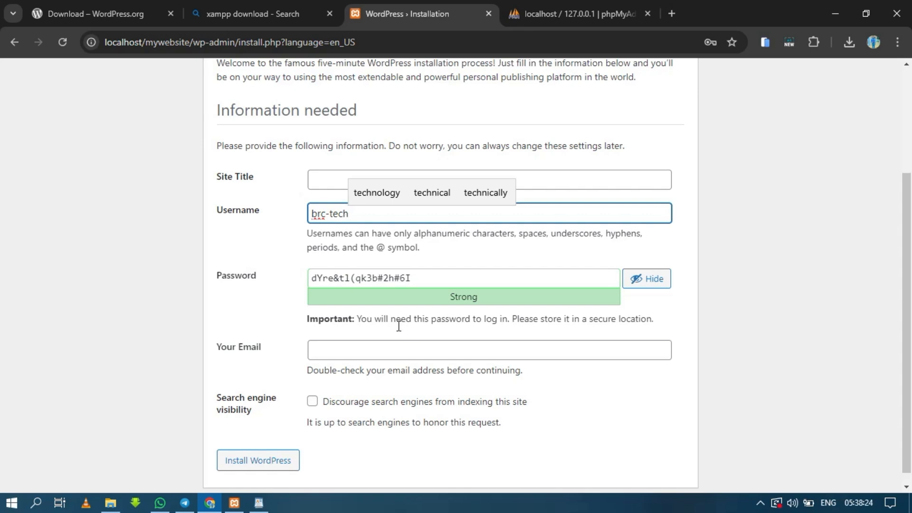
Replace the generated password with a custom account password and confirm the use of a weak password
{"action": "triple_click", "coordinate": [437, 282]}
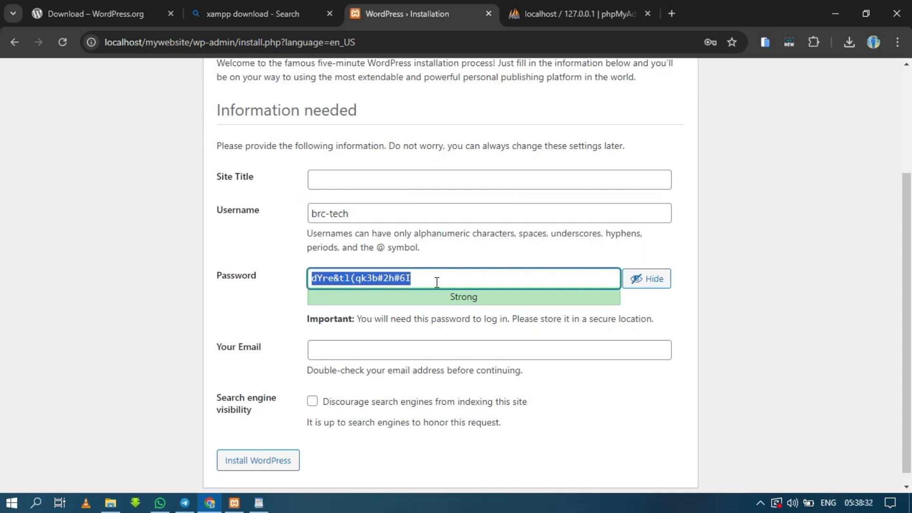
{"action": "key", "text": "BackSpace"}
{"action": "type", "text": "123"}
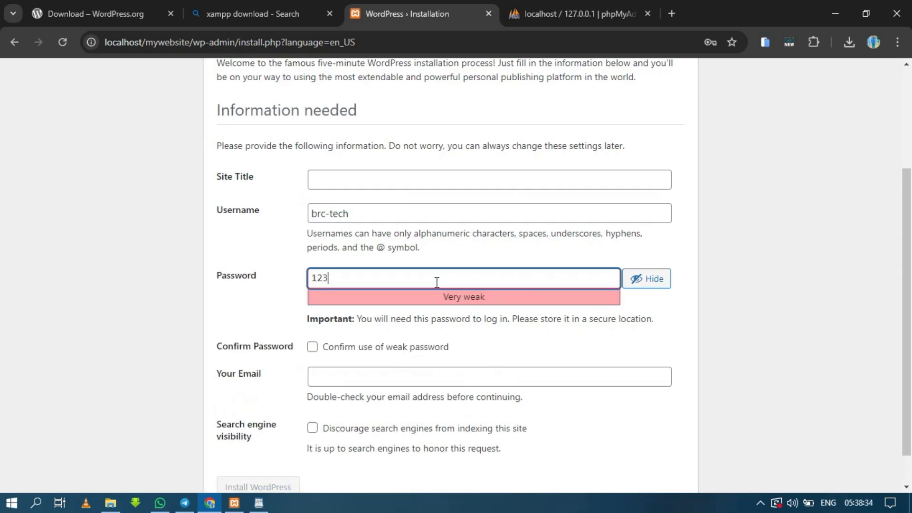
{"action": "type", "text": "456789@"}
{"action": "left_click", "coordinate": [312, 347]}
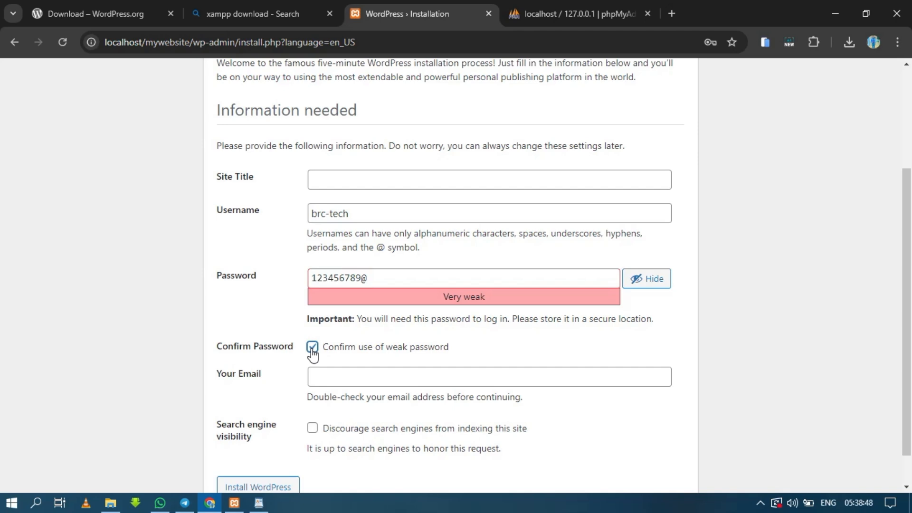
Enable the option discouraging search engines from indexing the site
{"action": "left_click", "coordinate": [336, 381]}
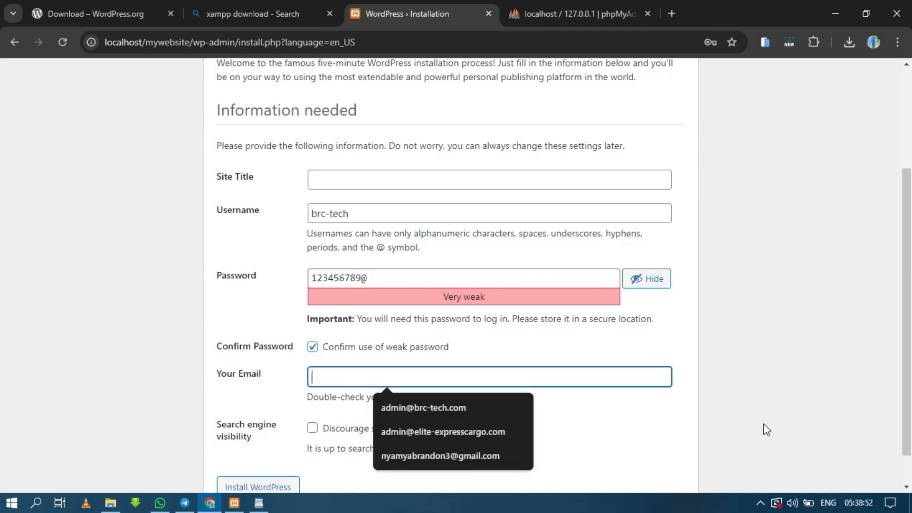
{"action": "left_click", "coordinate": [906, 487]}
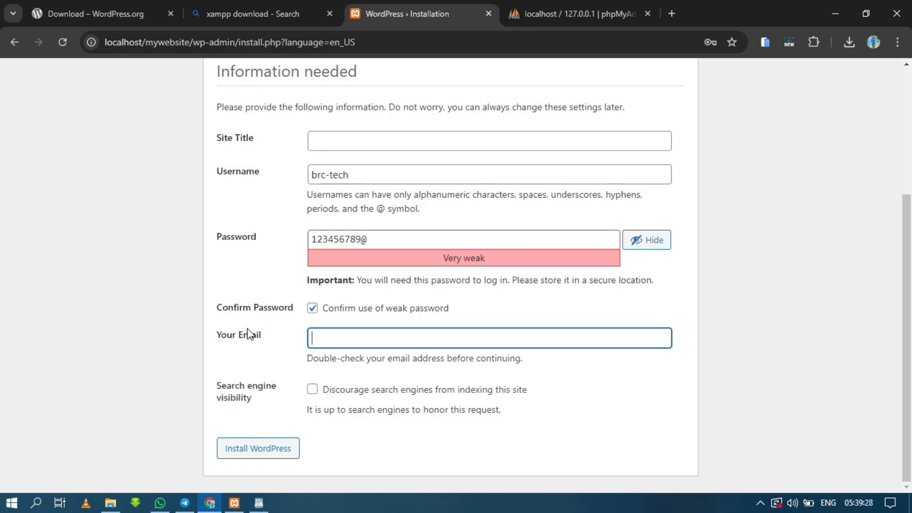
{"action": "left_click", "coordinate": [313, 389]}
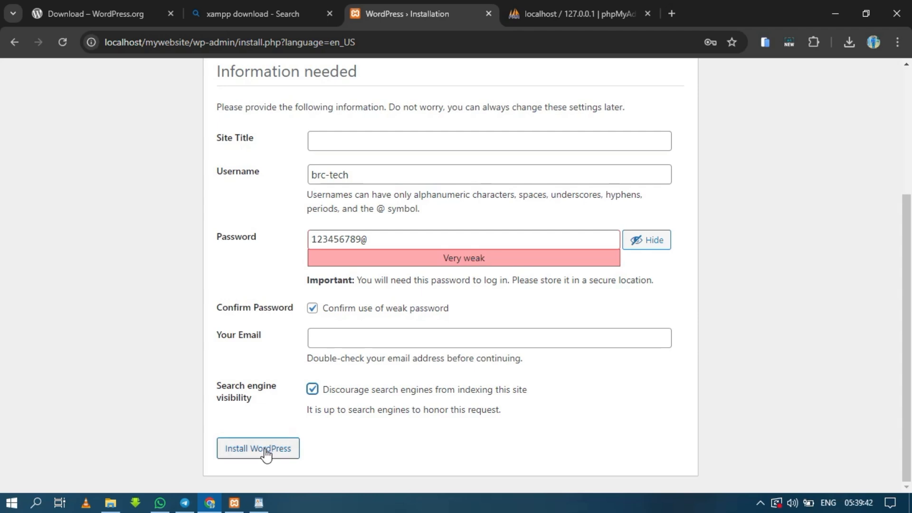
Set the site title to "my new WordPress website" and try to install WordPress with the email left blank
{"action": "left_click", "coordinate": [353, 140]}
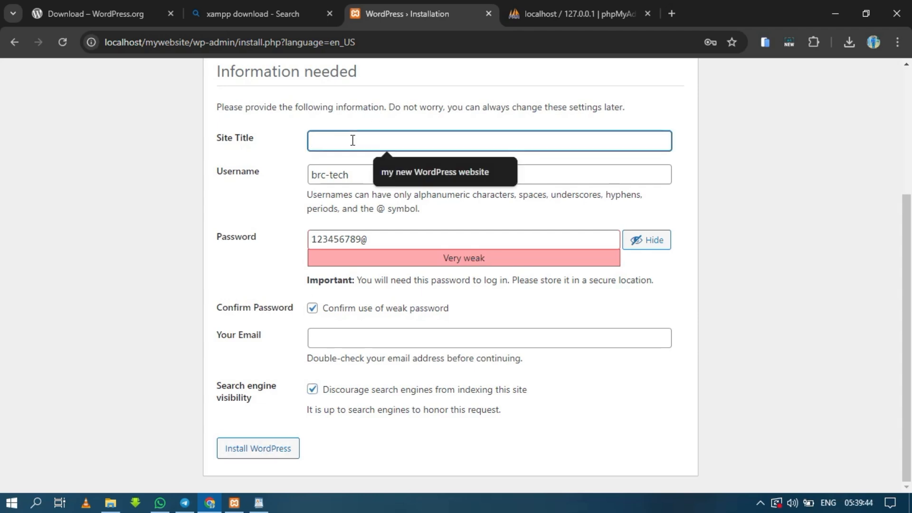
{"action": "left_click", "coordinate": [397, 170]}
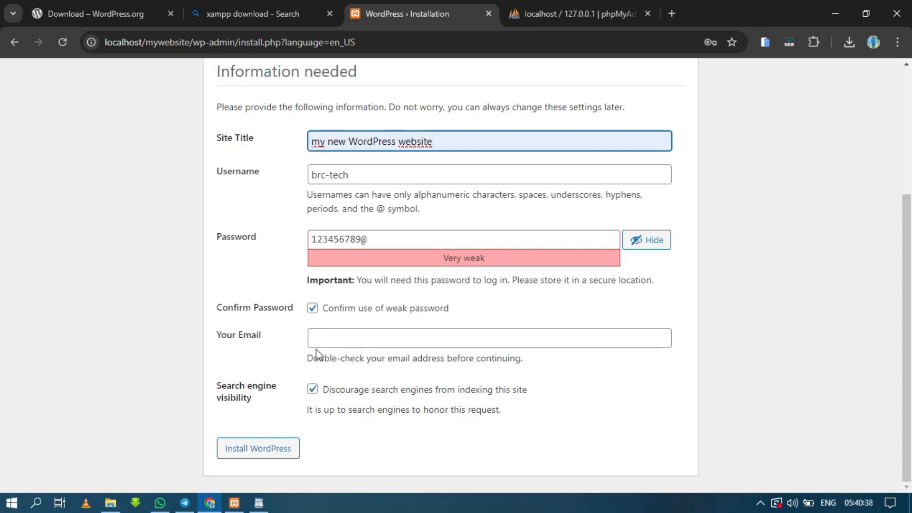
{"action": "left_click", "coordinate": [276, 454]}
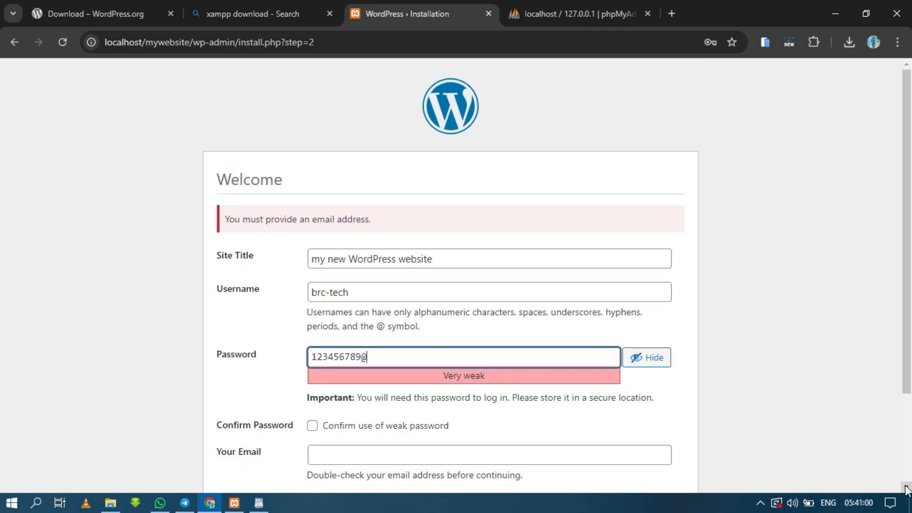
{"action": "scroll", "coordinate": [907, 489], "scroll_direction": "down", "scroll_amount": 3}
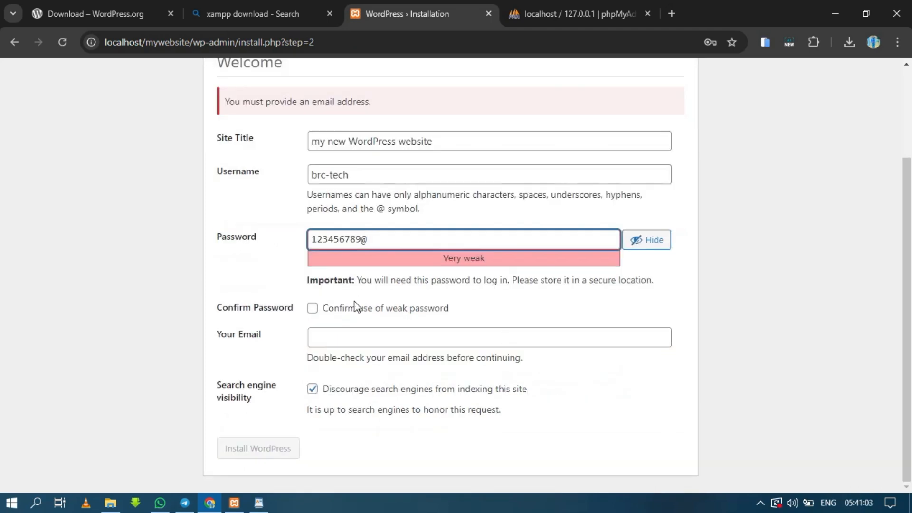
Confirm the use of the weak password, fill in the administrator's email, and install WordPress
{"action": "left_click", "coordinate": [312, 308]}
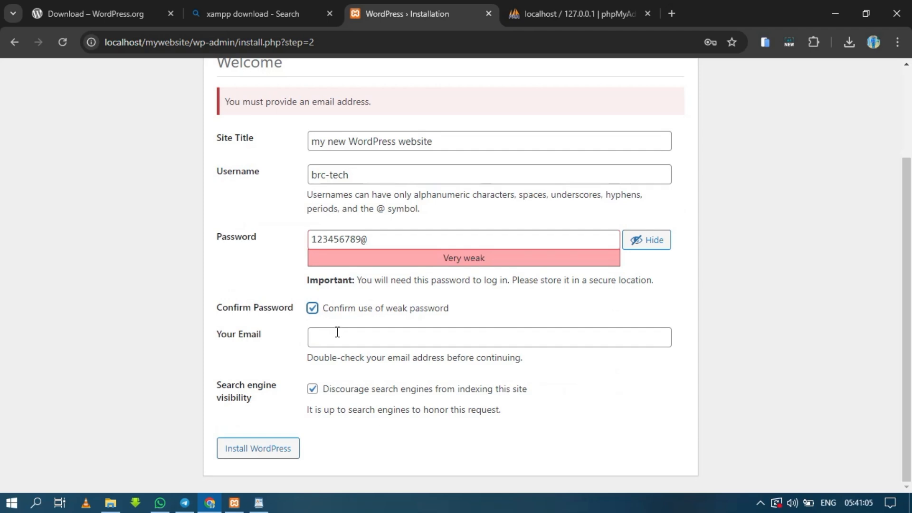
{"action": "left_click", "coordinate": [337, 336]}
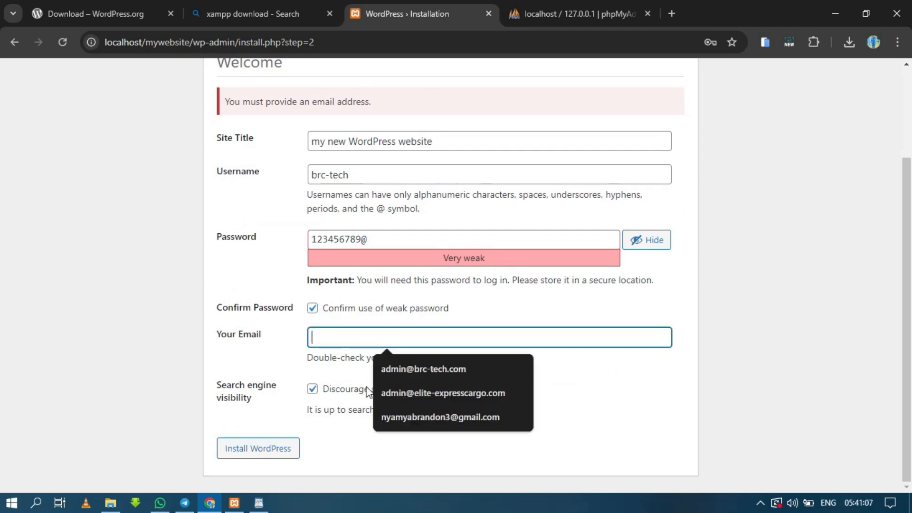
{"action": "left_click", "coordinate": [419, 416]}
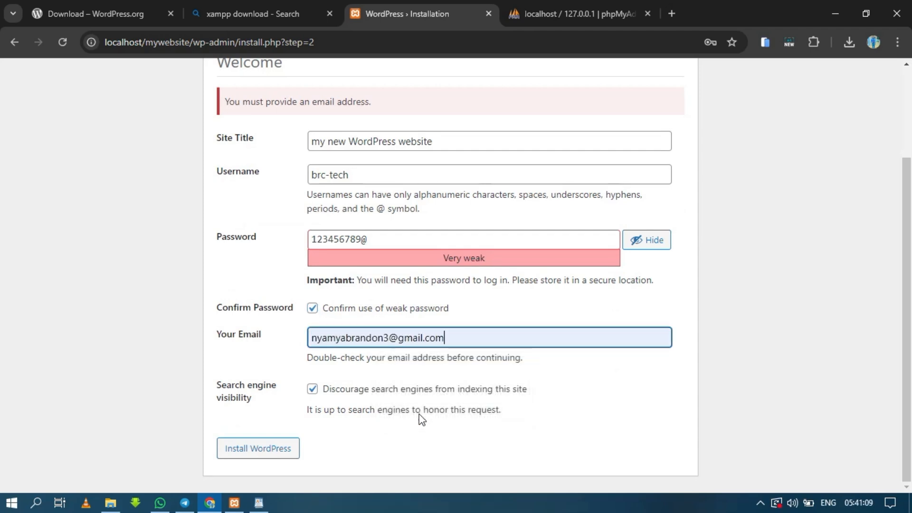
{"action": "left_click", "coordinate": [249, 459]}
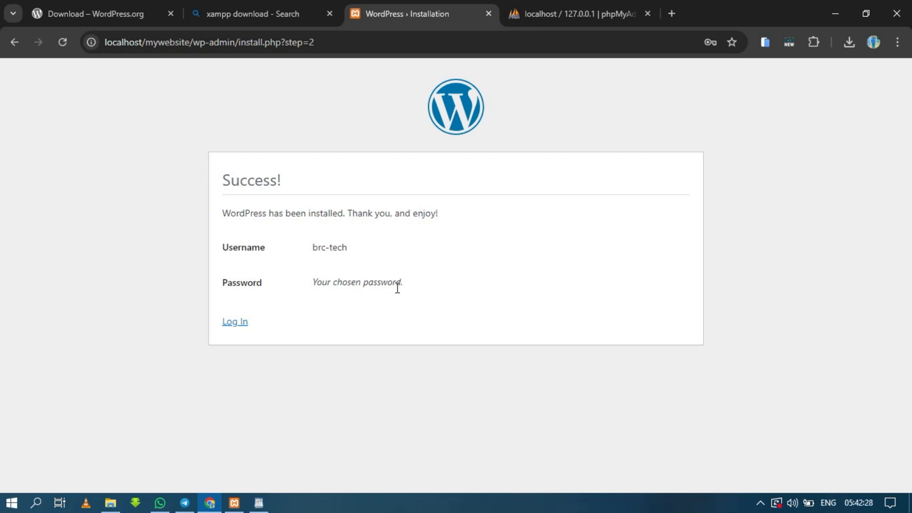
Go to the login page of the new site and enter "brc-tech" as the username
{"action": "left_click", "coordinate": [235, 323]}
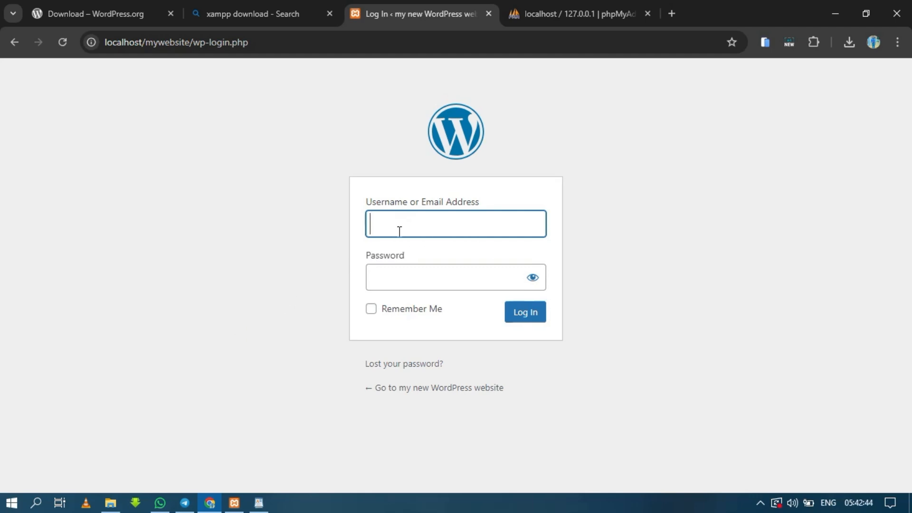
{"action": "type", "text": "b"}
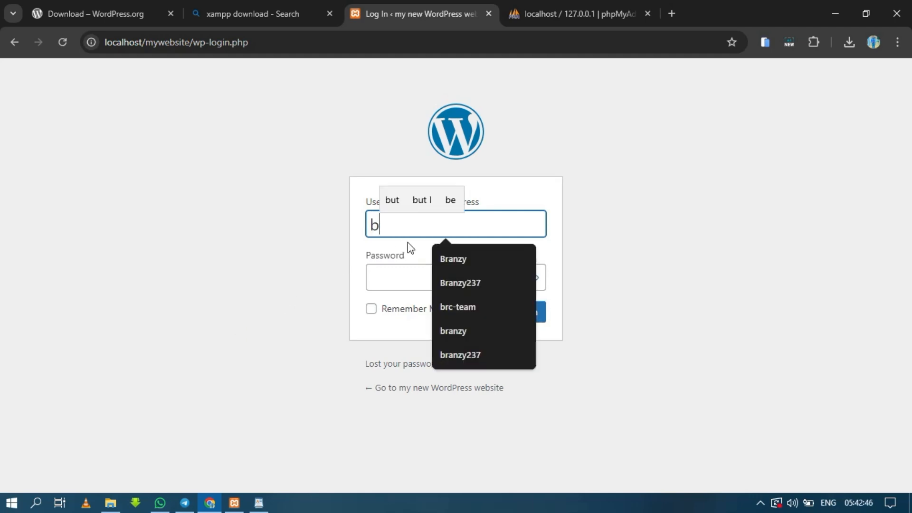
{"action": "type", "text": "rx"}
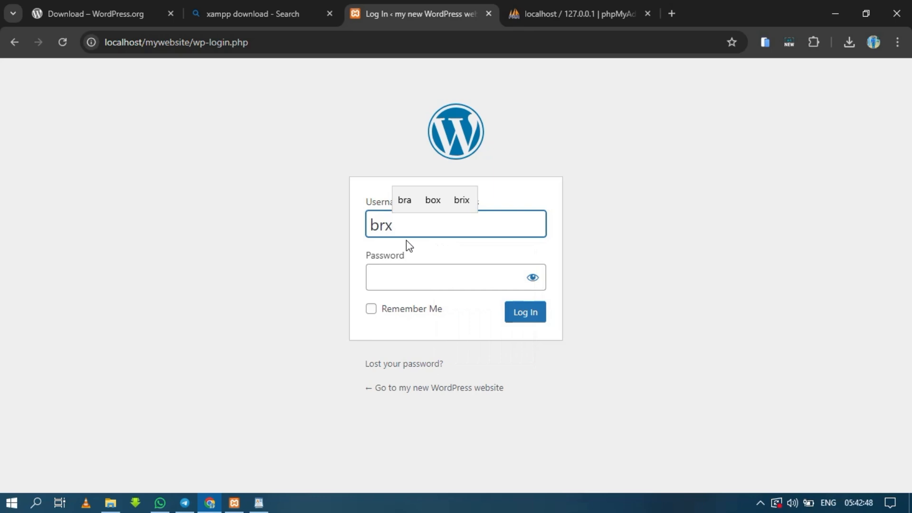
{"action": "key", "text": "BackSpace"}
{"action": "type", "text": "c-tech"}
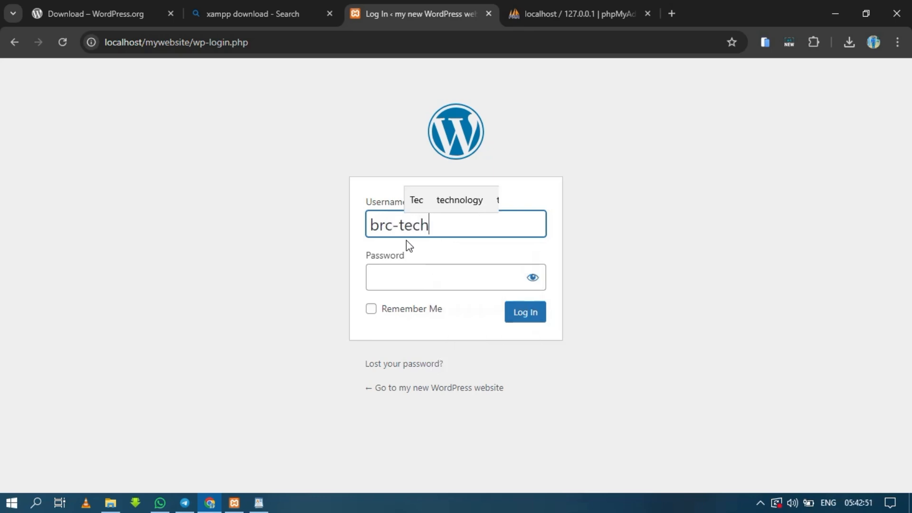
Enter the account password with its characters shown and log in to the WordPress dashboard
{"action": "left_click", "coordinate": [417, 269]}
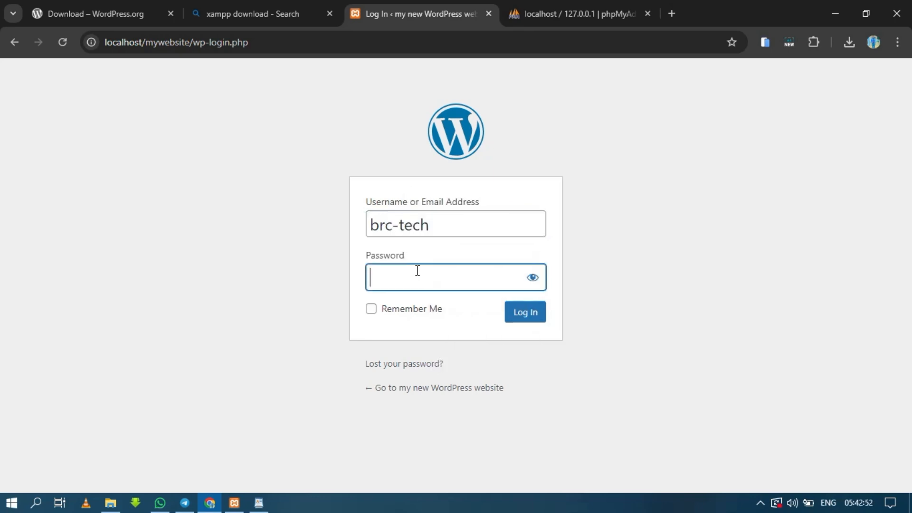
{"action": "type", "text": "•••"}
{"action": "left_click", "coordinate": [533, 278]}
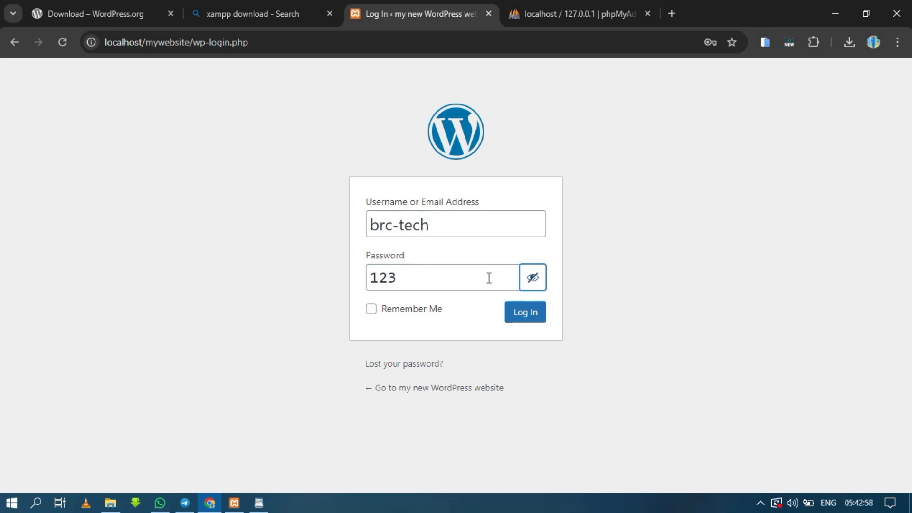
{"action": "left_click", "coordinate": [455, 279]}
{"action": "type", "text": "4"}
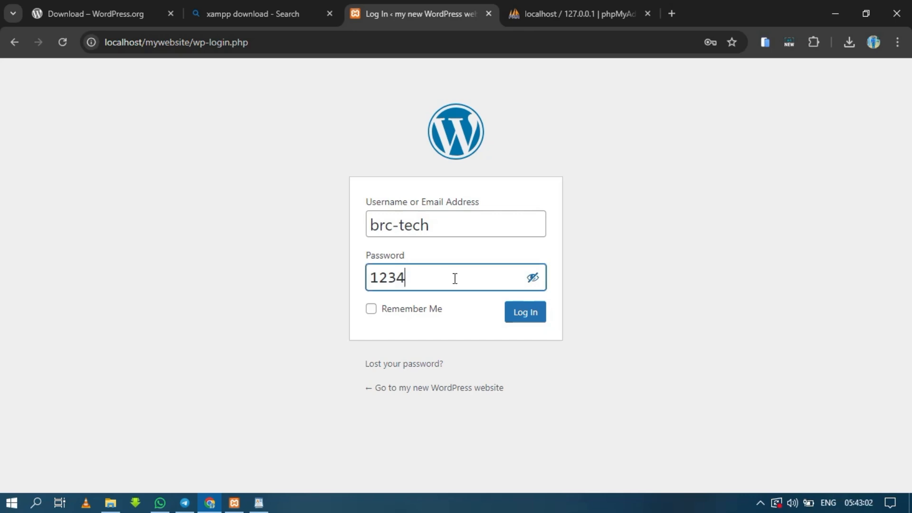
{"action": "type", "text": "56789@"}
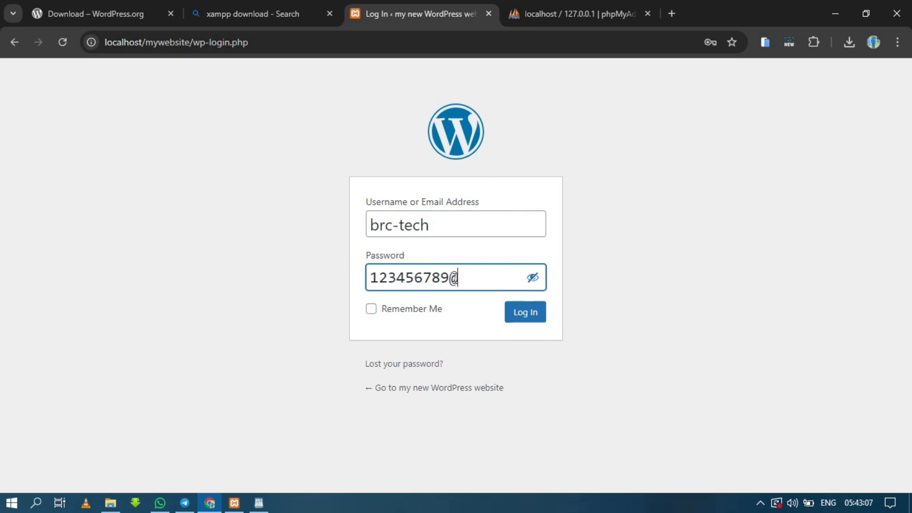
{"action": "left_click", "coordinate": [525, 315]}
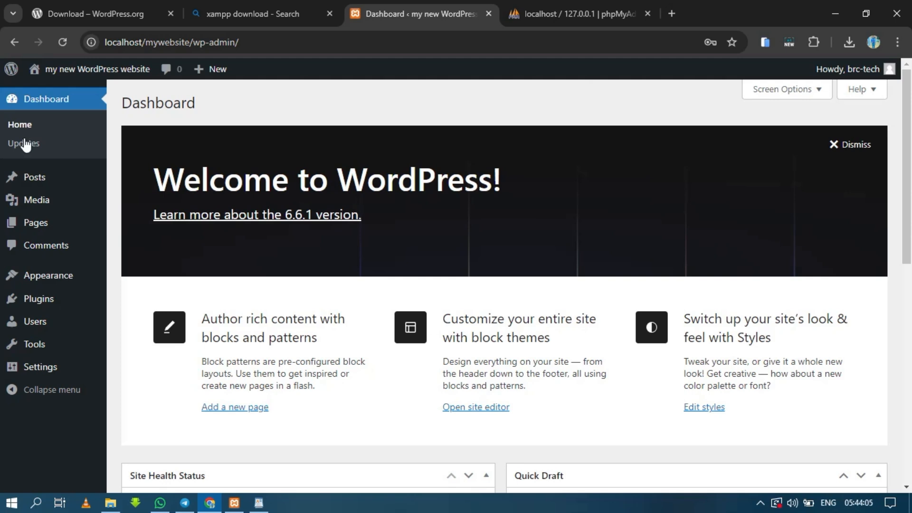
{"action": "mouse_move", "coordinate": [45, 227]}
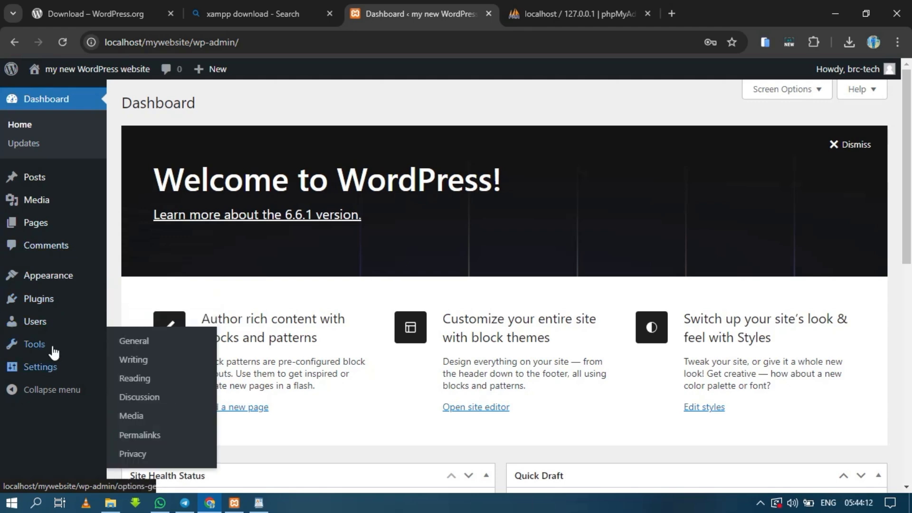
{"action": "mouse_move", "coordinate": [54, 352]}
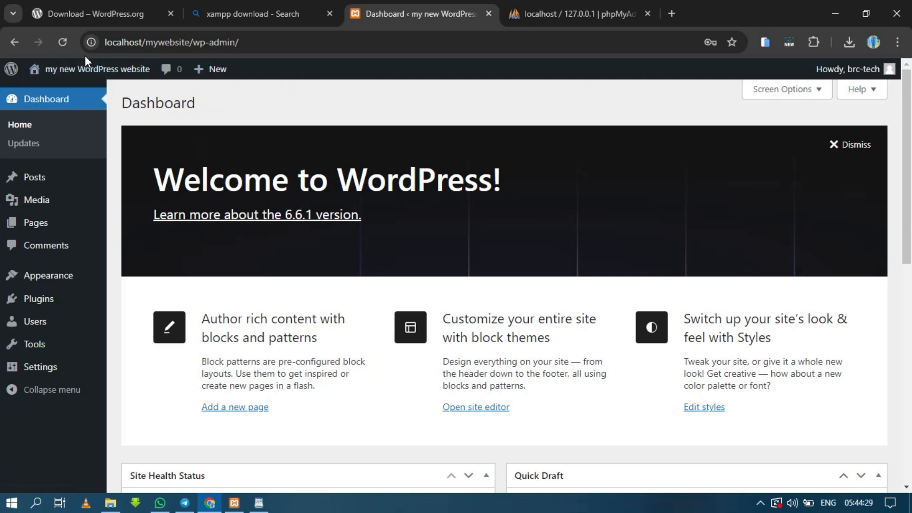
Open a new browser tab, and check in the XAMPP Control Panel whether Apache and MySQL are running
{"action": "mouse_move", "coordinate": [68, 80]}
{"action": "left_click", "coordinate": [668, 13]}
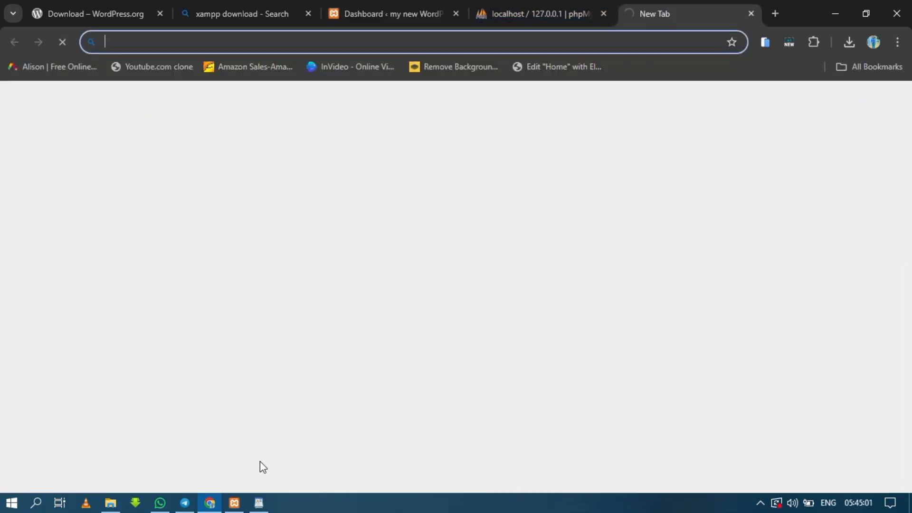
{"action": "left_click", "coordinate": [236, 504]}
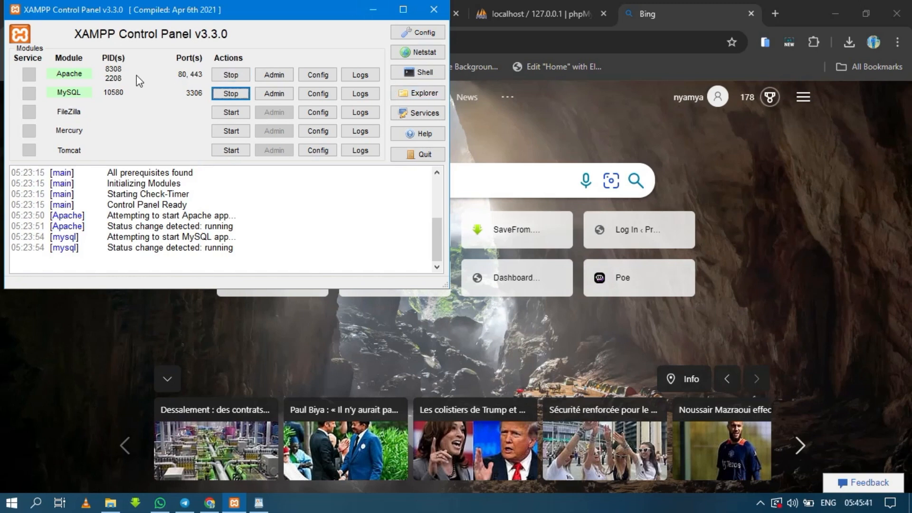
{"action": "left_click", "coordinate": [374, 14]}
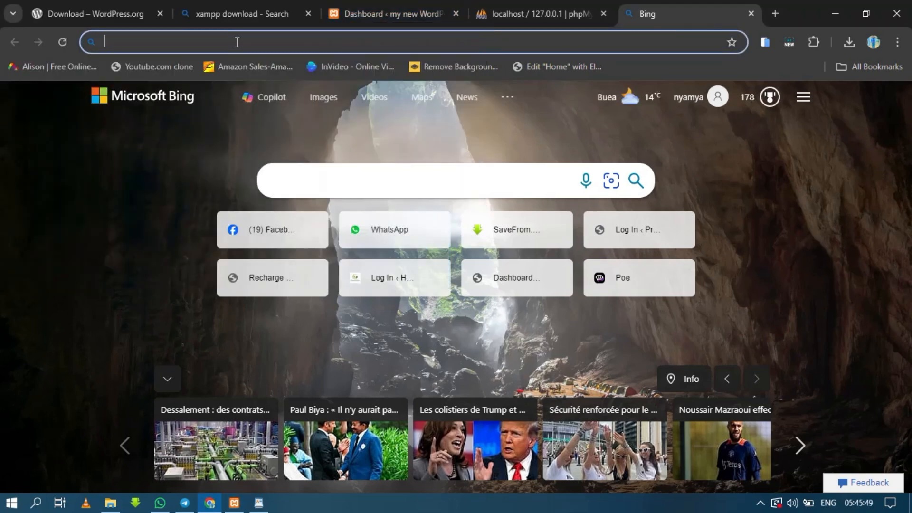
Load the WordPress dashboard in the new Chrome tab from the address localhost/mywebsite/wp-admin/
{"action": "type", "text": "locah"}
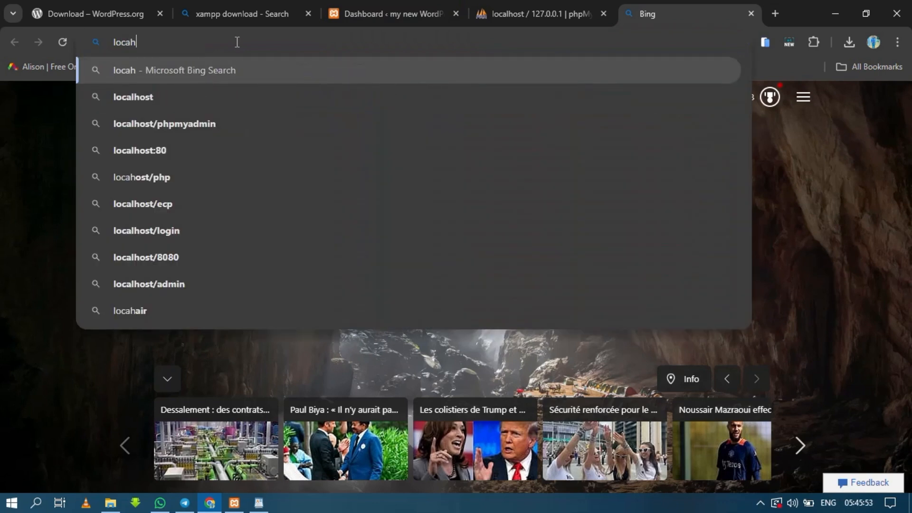
{"action": "key", "text": "BackSpace"}
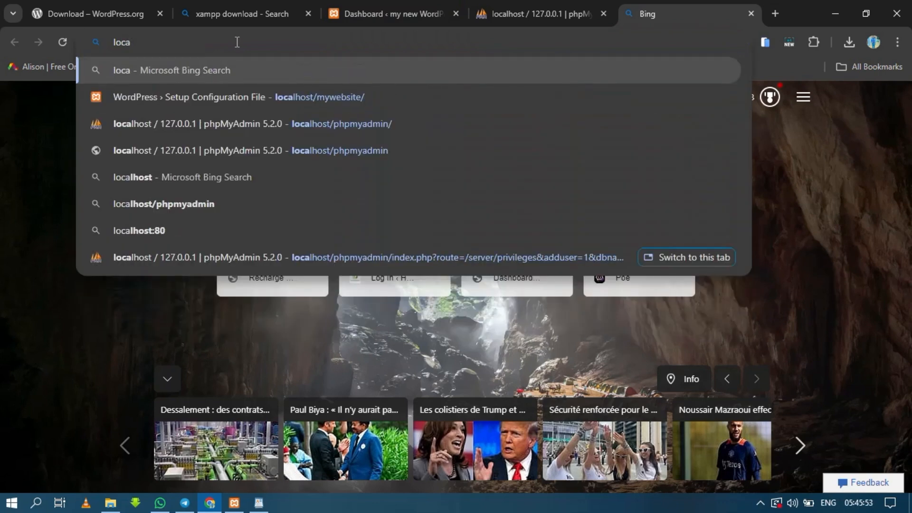
{"action": "type", "text": "lh"}
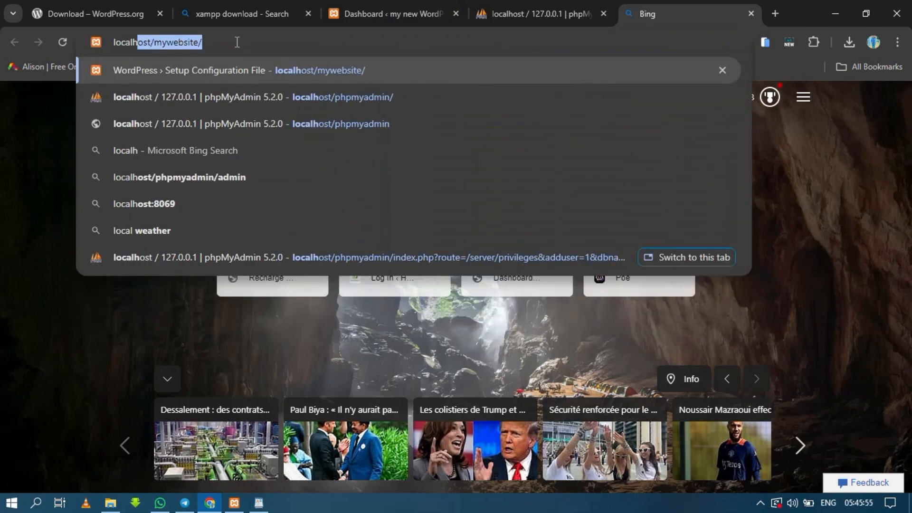
{"action": "key", "text": "Right"}
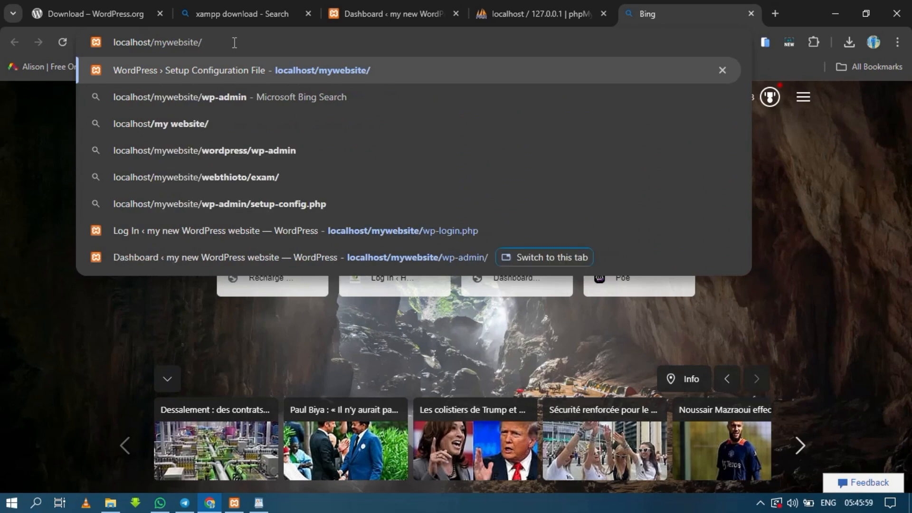
{"action": "type", "text": "wp-"}
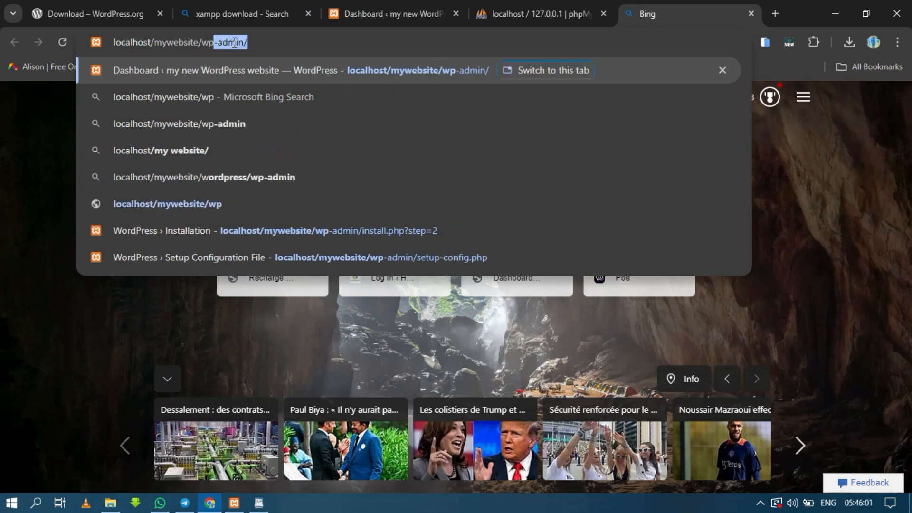
{"action": "type", "text": "adm"}
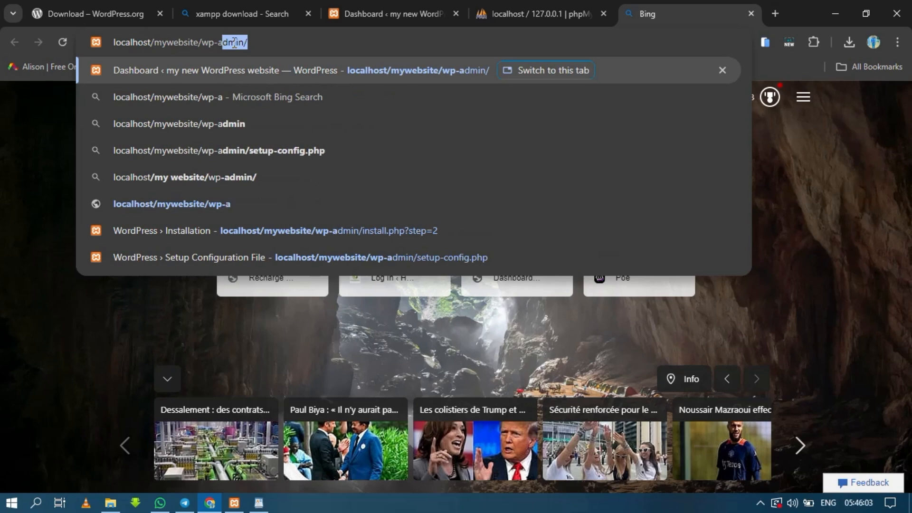
{"action": "type", "text": "in"}
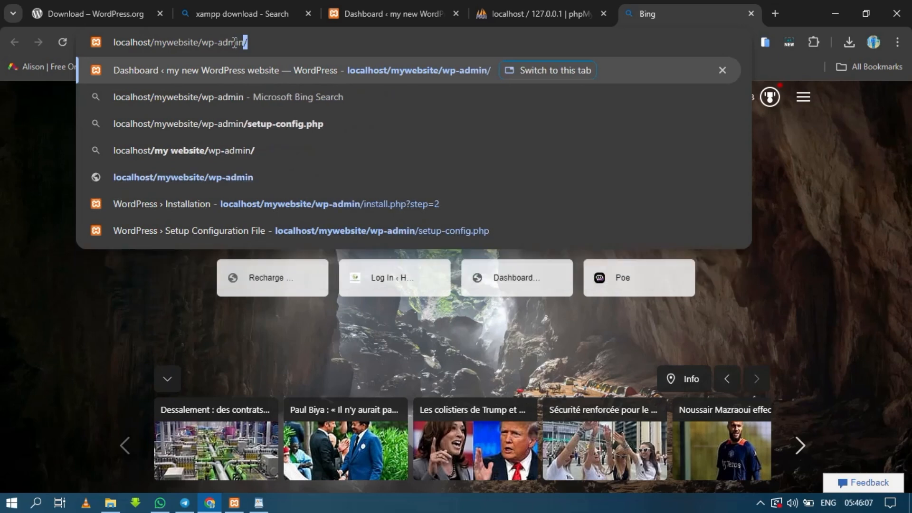
{"action": "type", "text": "/"}
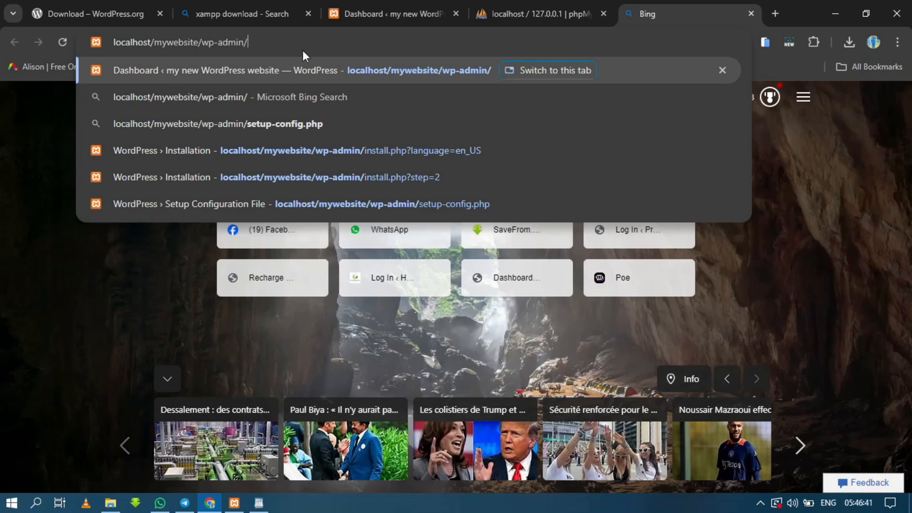
{"action": "left_click", "coordinate": [402, 70]}
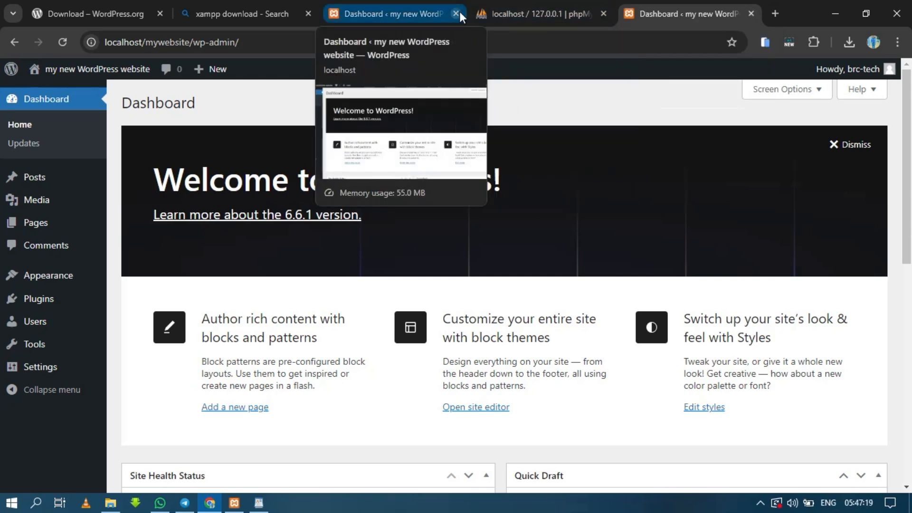
Close both WordPress dashboard tabs and reopen localhost/mywebsite/wp-admin/ in a new tab using the suggested address
{"action": "left_click", "coordinate": [459, 13]}
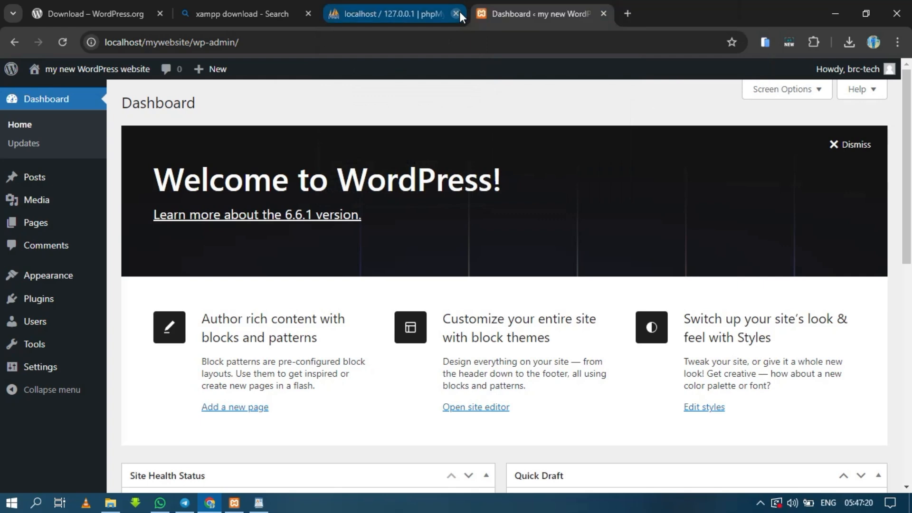
{"action": "left_click", "coordinate": [604, 13]}
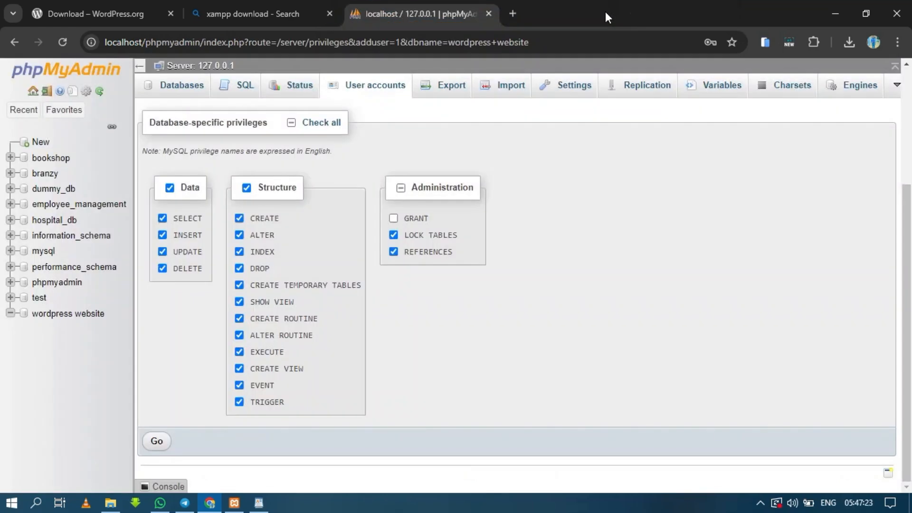
{"action": "left_click", "coordinate": [513, 13]}
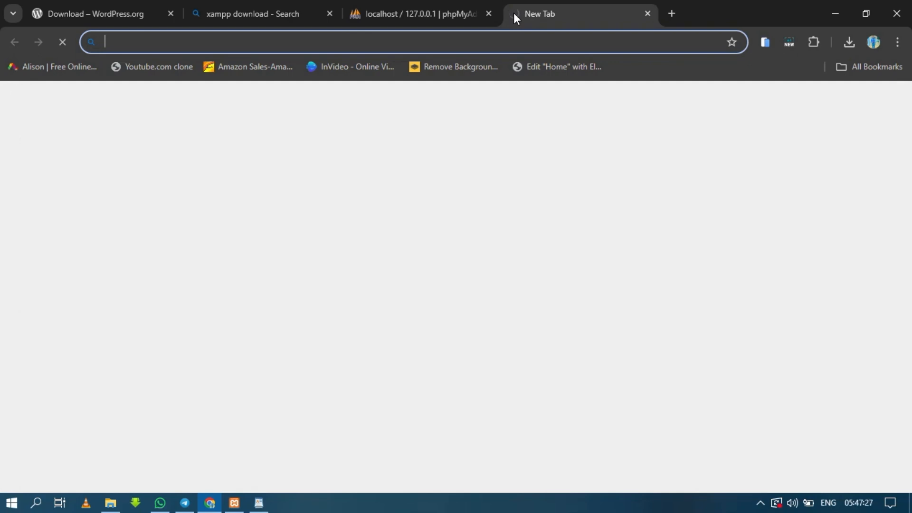
{"action": "type", "text": "localhost/mywebsite/"}
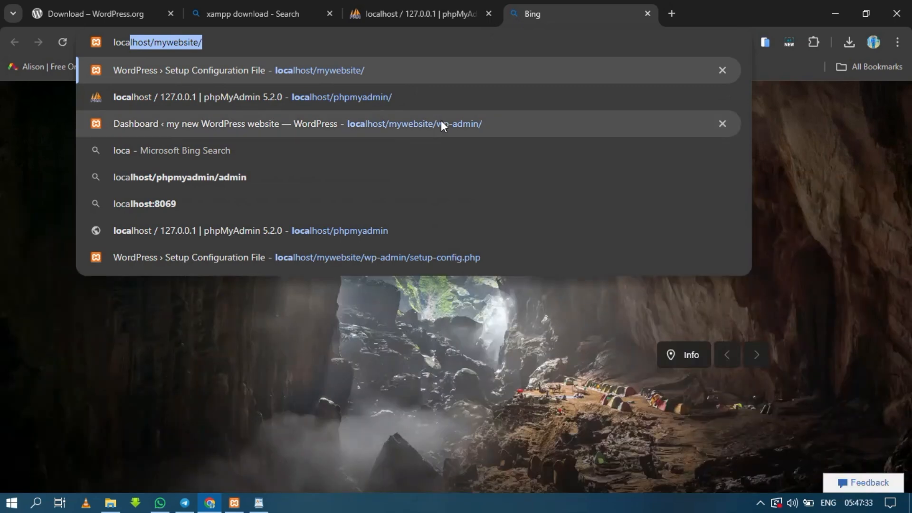
{"action": "left_click", "coordinate": [441, 123]}
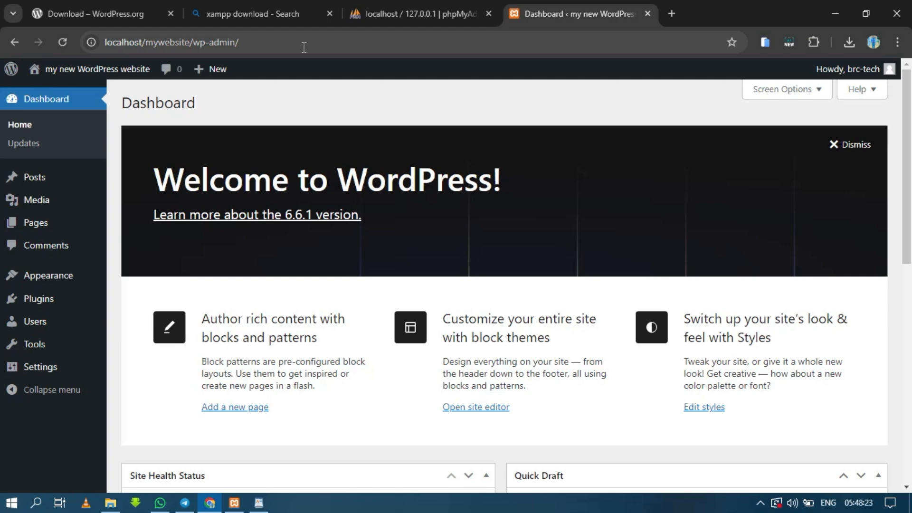
{"action": "mouse_move", "coordinate": [82, 357]}
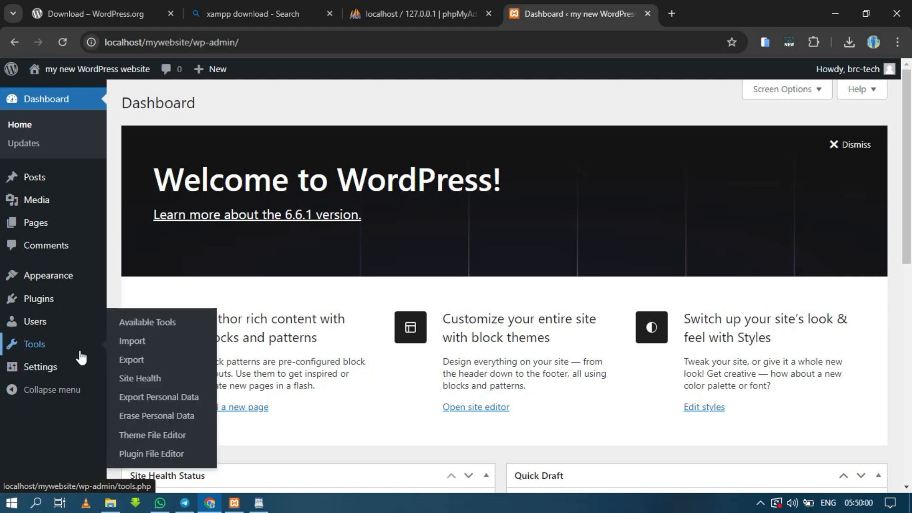